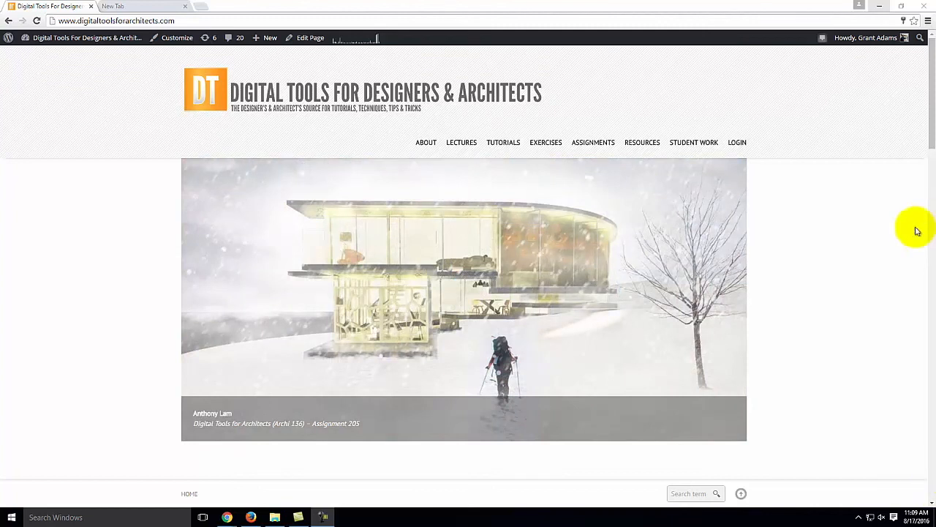
# - Minimize the Google Chrome window to reveal the Windows desktop shortcuts
pyautogui.click(880, 9)
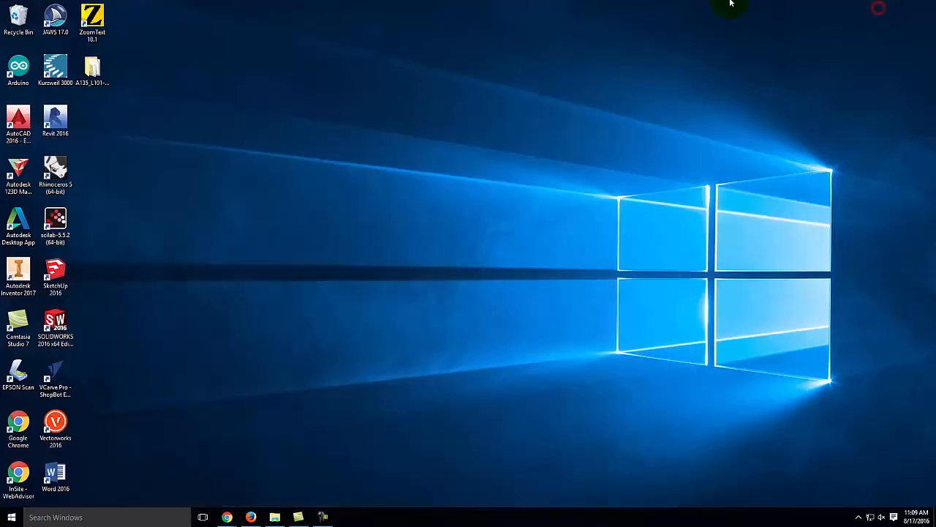
# - Start Rhinoceros 5 (64-bit) from its desktop shortcut
pyautogui.doubleClick(63, 171)
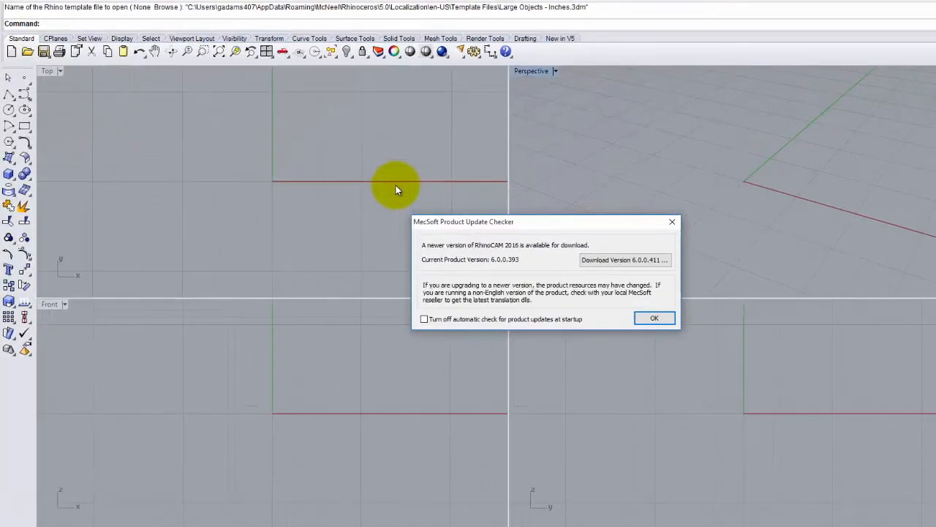
# - Dismiss the MecSoft RhinoCAM update notice
pyautogui.click(654, 318)
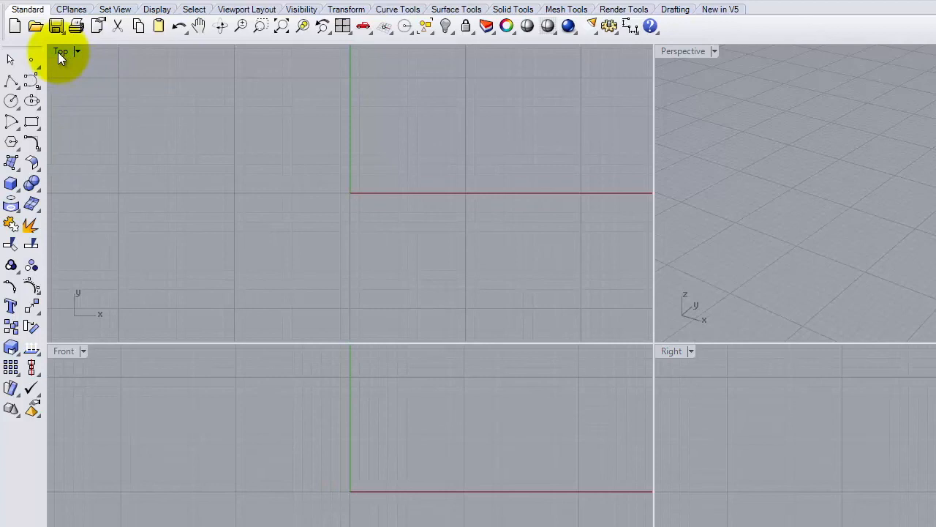
# - Maximize the Top viewport to fill the modelling area
pyautogui.doubleClick(59, 52)
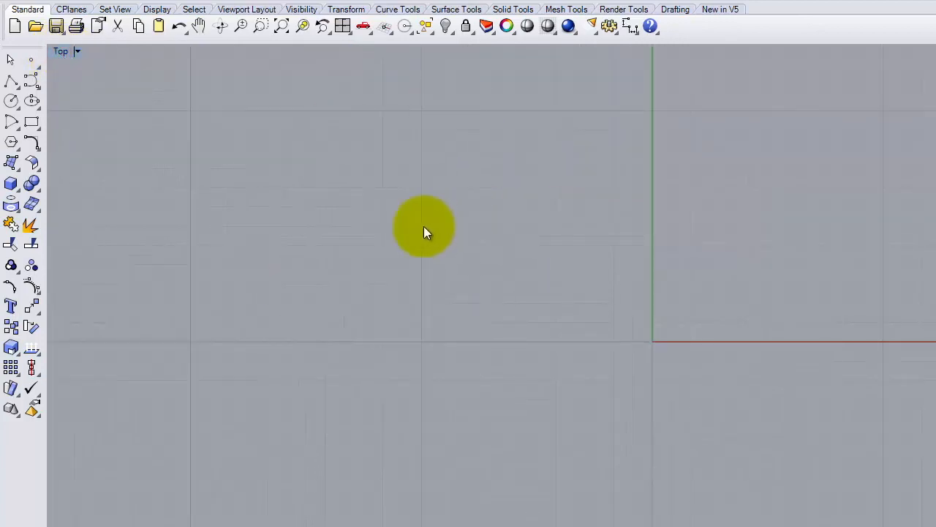
pyautogui.scroll(-4, 362, 319)
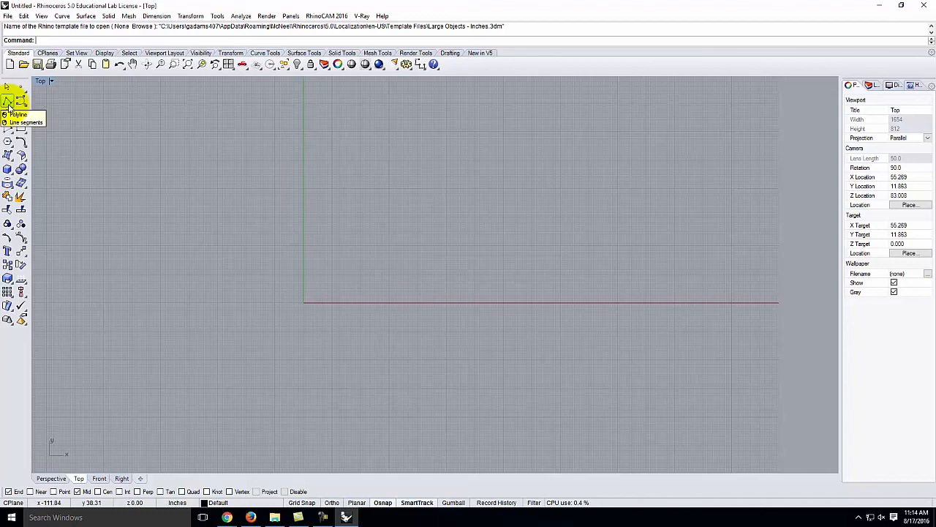
# - Begin a polyline at the origin in the Top view, then cancel it
pyautogui.click(8, 103)
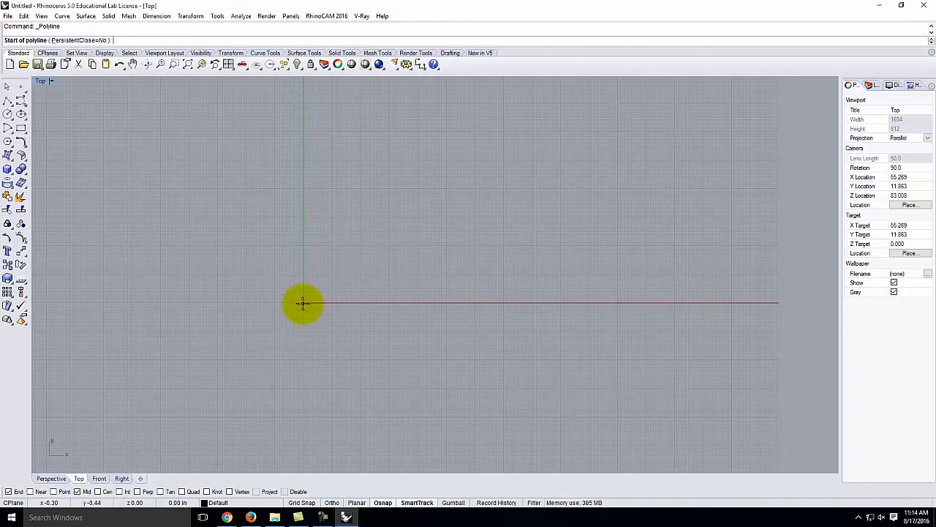
pyautogui.click(305, 303)
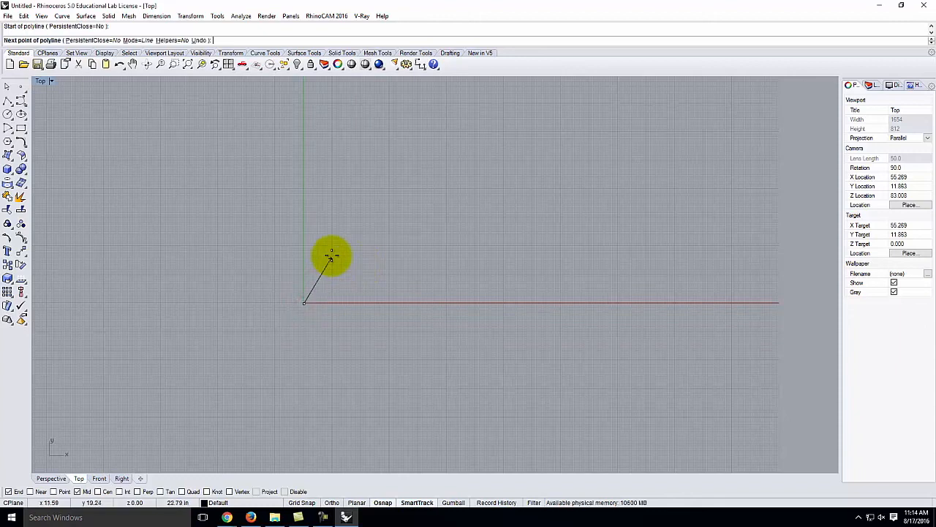
pyautogui.scroll(3, 303, 292)
pyautogui.scroll(5, 315, 315)
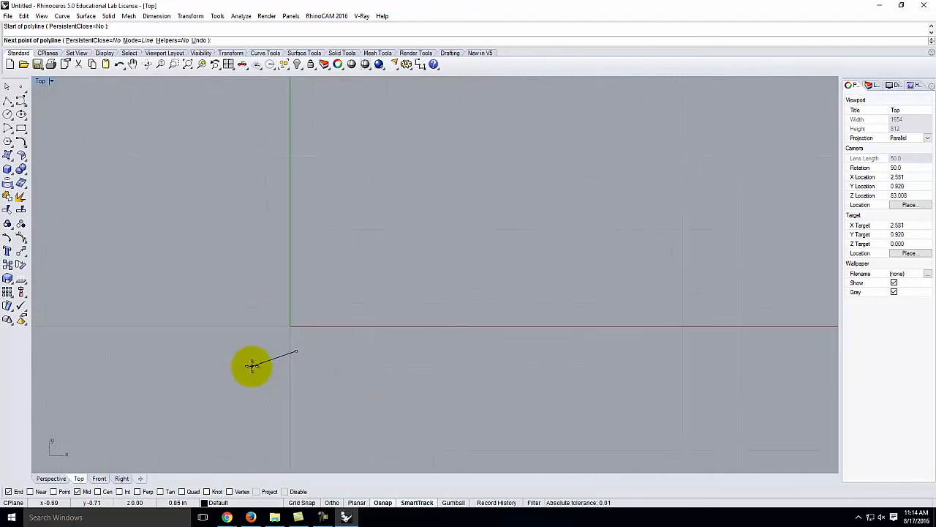
pyautogui.press('Escape')
# - Restart the polyline with its first point at the origin, recentring the Top view
pyautogui.click(8, 98)
pyautogui.click(288, 324)
pyautogui.moveTo(288, 347); pyautogui.dragTo(313, 321, button='right')
pyautogui.scroll(10, 313, 323)
pyautogui.scroll(10, 337, 324)
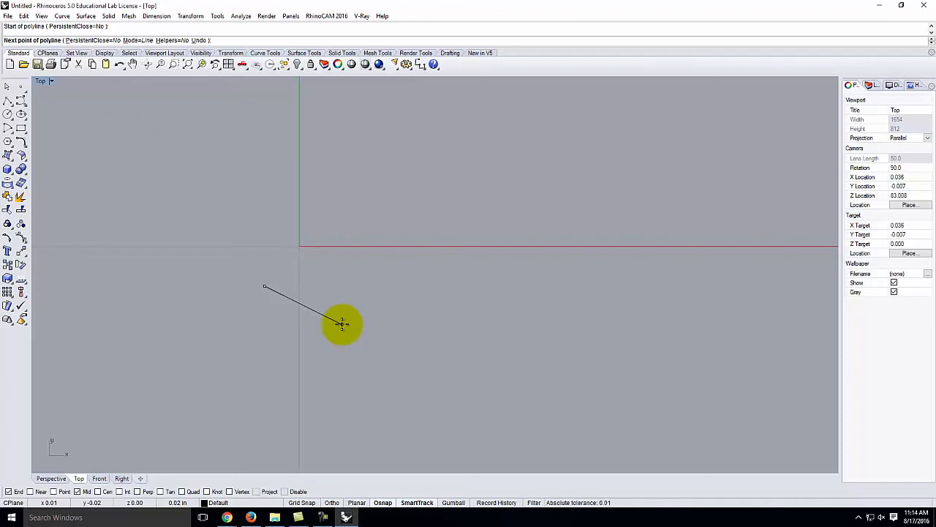
# - Cancel the unfinished polyline and Zoom Extents with Z, E
pyautogui.press('Escape')
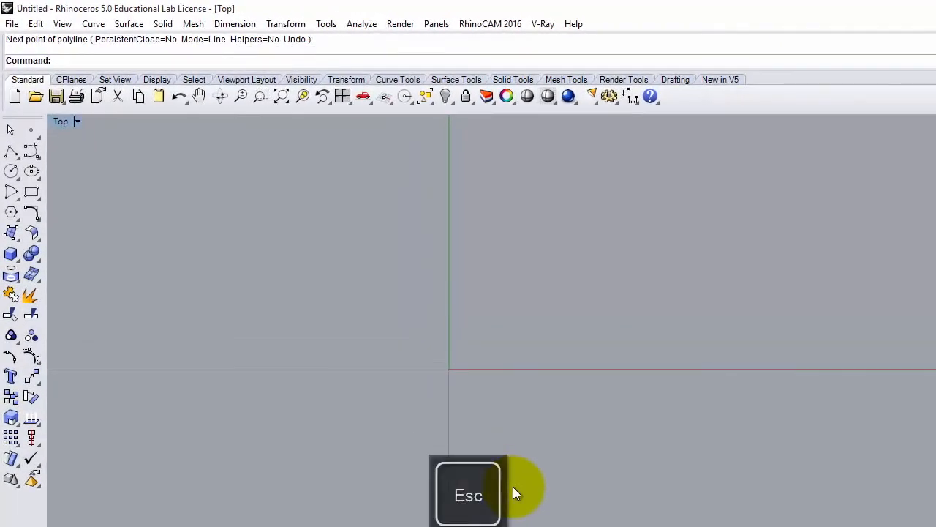
pyautogui.write('z')
pyautogui.press('Return')
pyautogui.write('e')
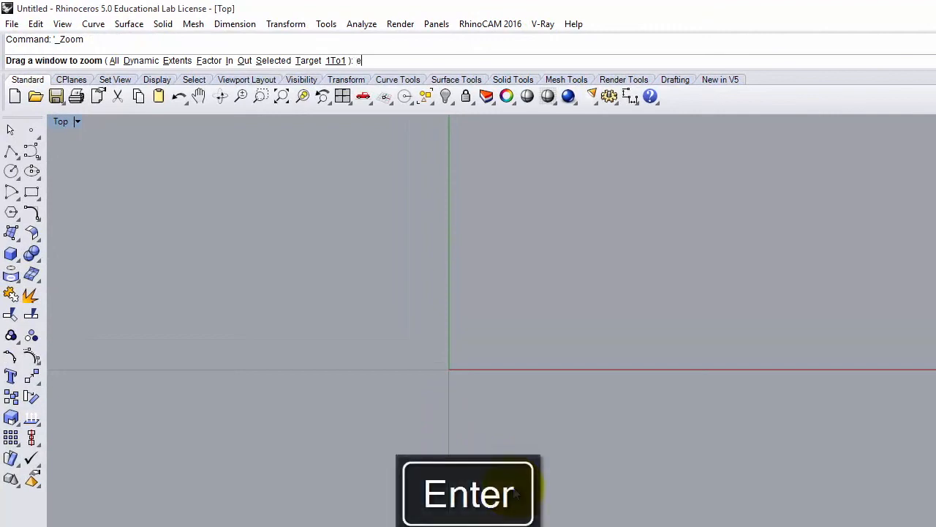
pyautogui.press('Return')
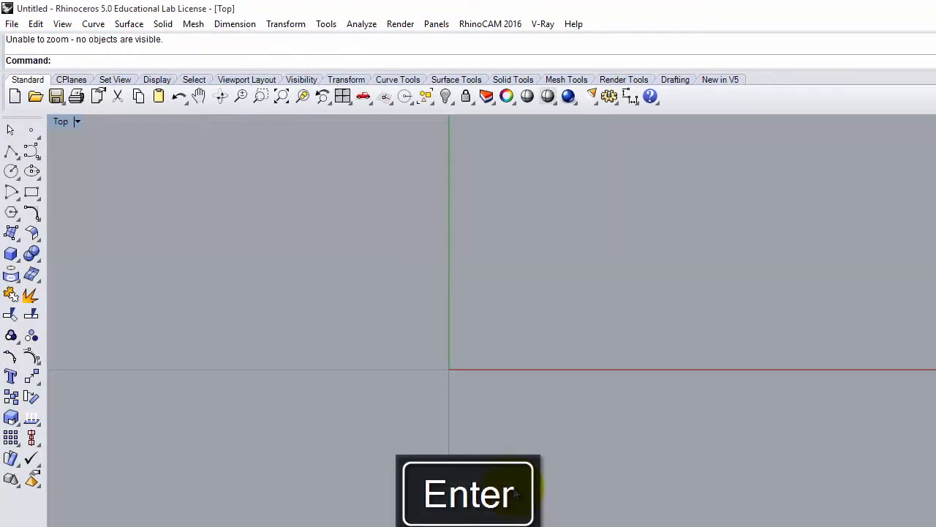
# - Reposition and rezoom the Top view so the origin sits lower right
pyautogui.write('z')
pyautogui.press('Return')
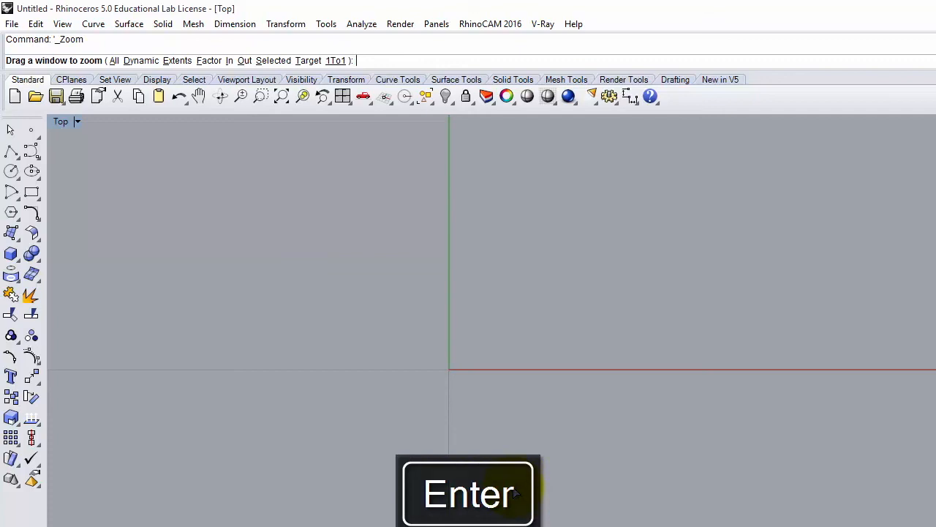
pyautogui.press('Escape')
pyautogui.moveTo(515, 493); pyautogui.dragTo(519, 404, button='right')
pyautogui.scroll(-10, 428, 526)
pyautogui.scroll(-6, 445, 525)
pyautogui.scroll(12, 433, 525)
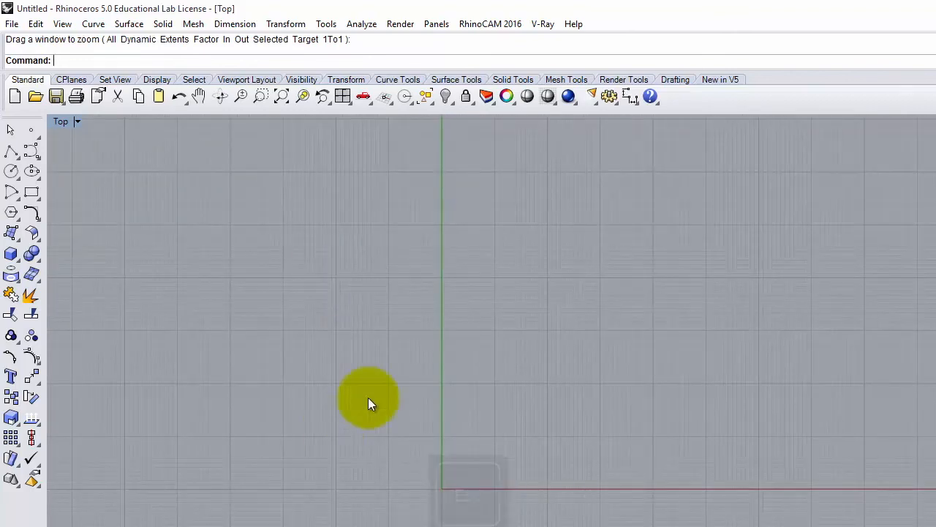
# - Start a new polyline at point 0,0
pyautogui.click(11, 151)
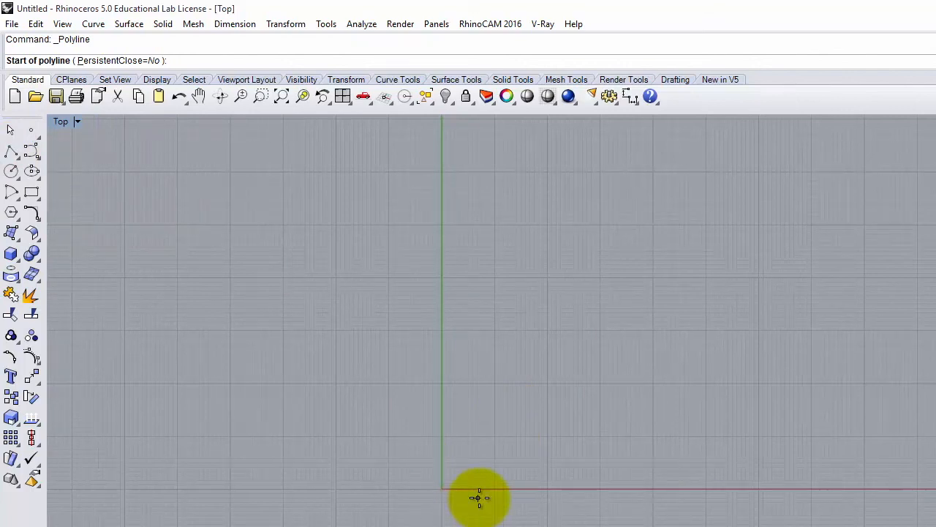
pyautogui.write('0,0')
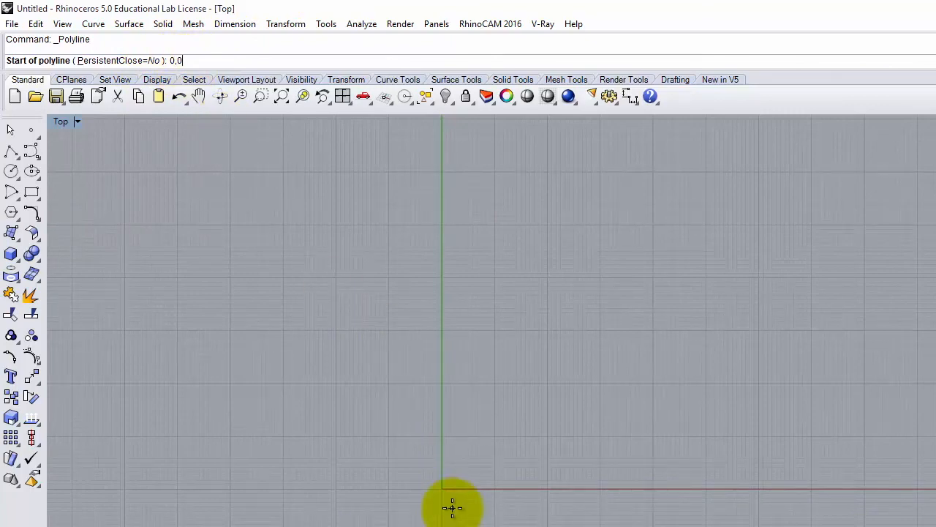
pyautogui.press('Return')
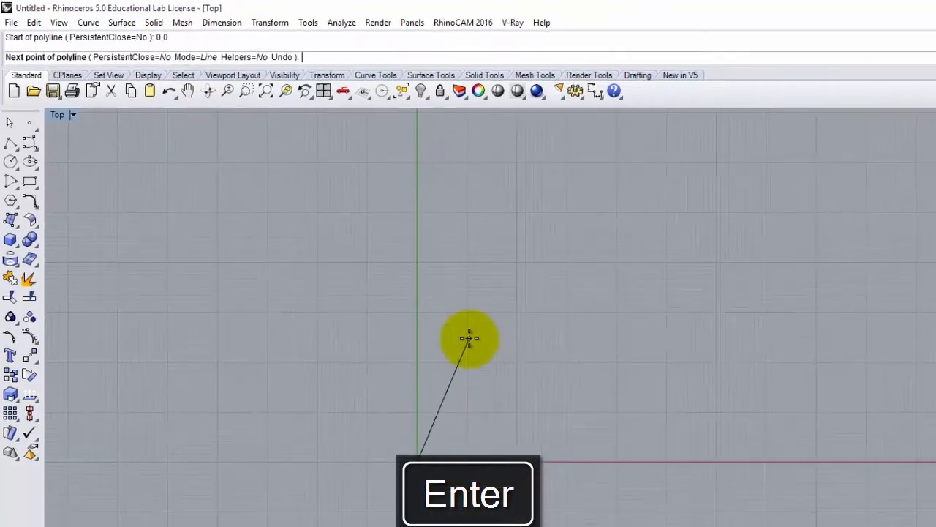
pyautogui.scroll(20, 348, 385)
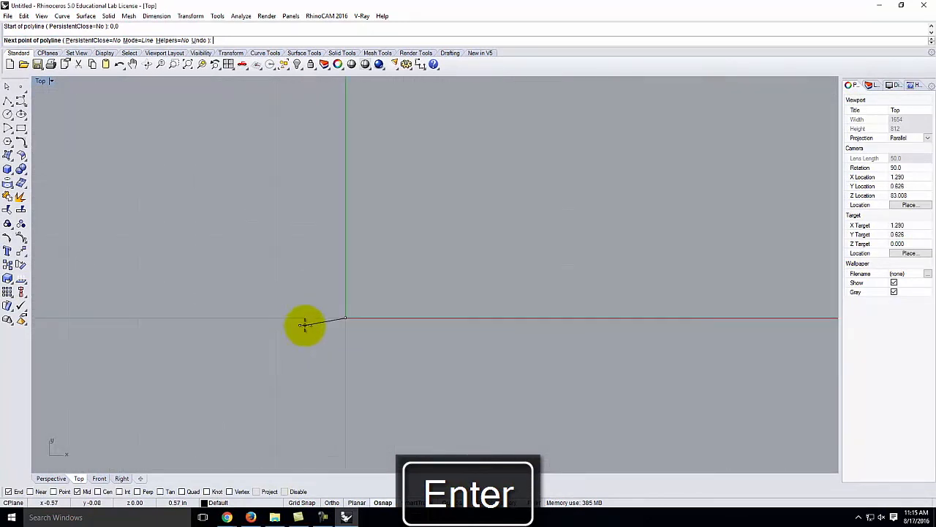
pyautogui.scroll(15, 299, 410)
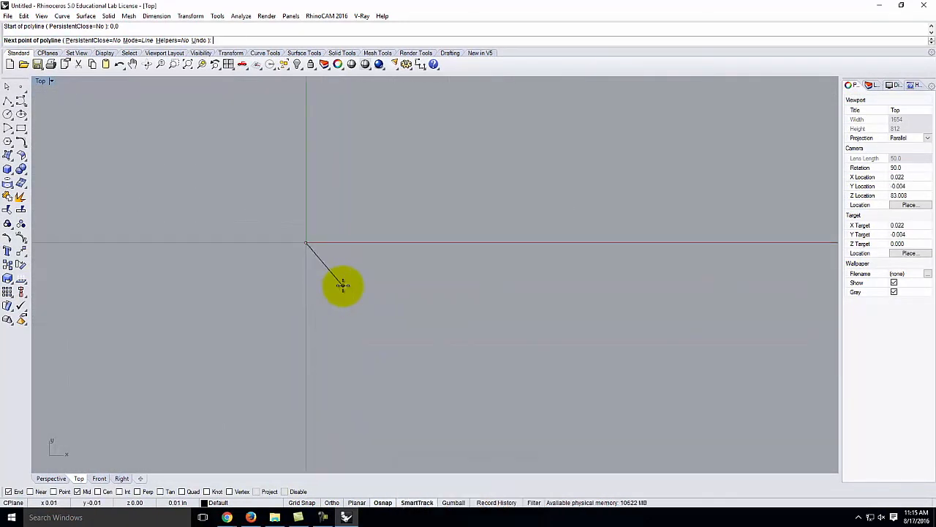
pyautogui.scroll(20, 334, 289)
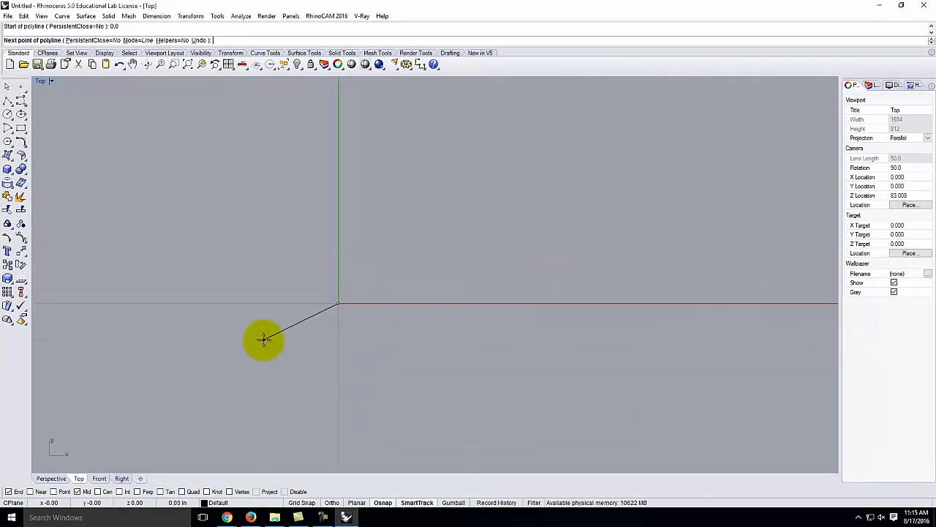
pyautogui.scroll(-5, 420, 269)
pyautogui.scroll(-20, 371, 278)
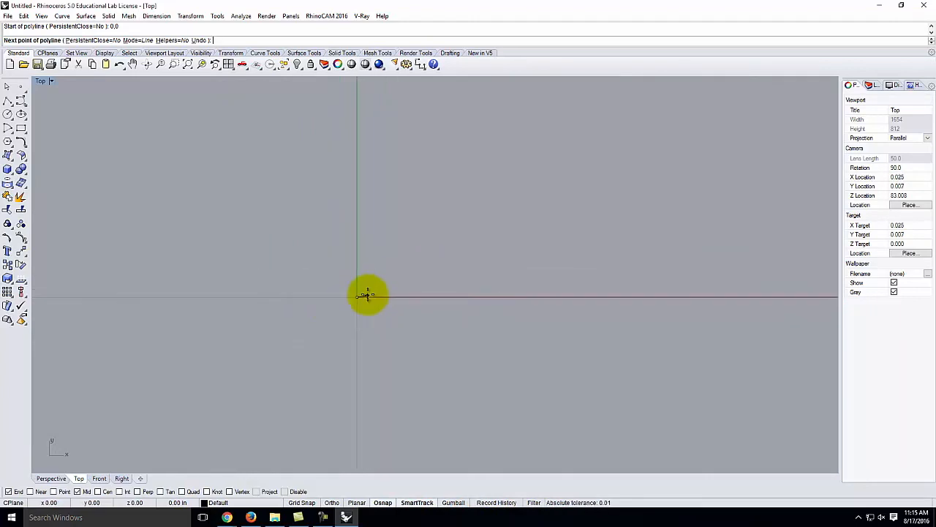
pyautogui.scroll(-10, 344, 322)
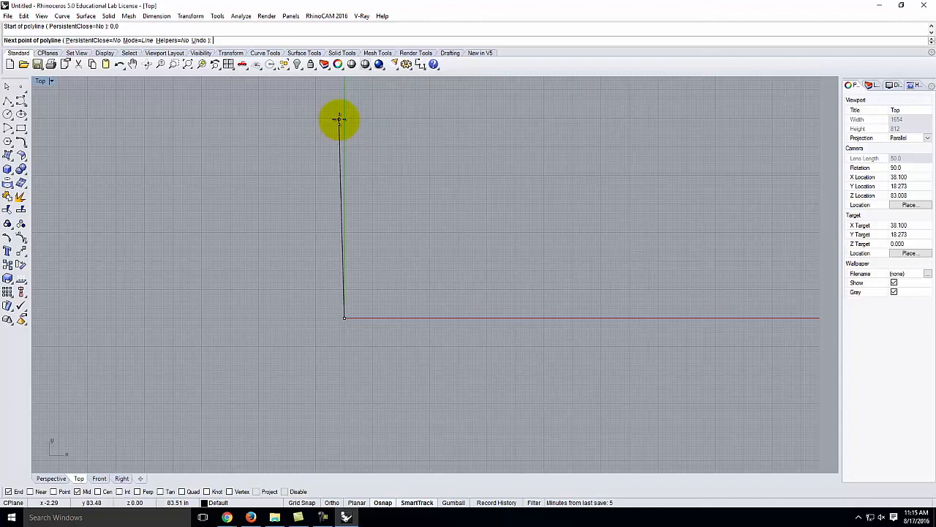
pyautogui.scroll(-3, 292, 276)
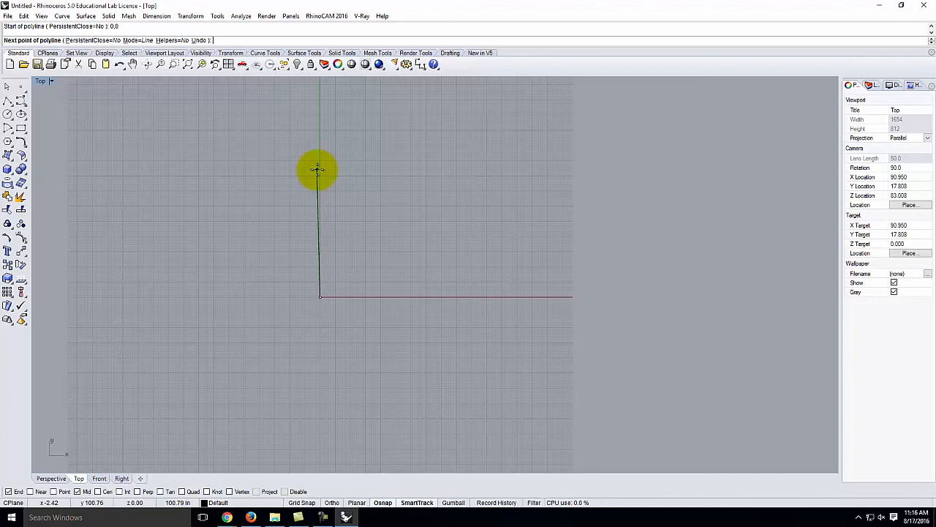
# - Add the first wall segment running 24' straight up along Y
pyautogui.write('.24')
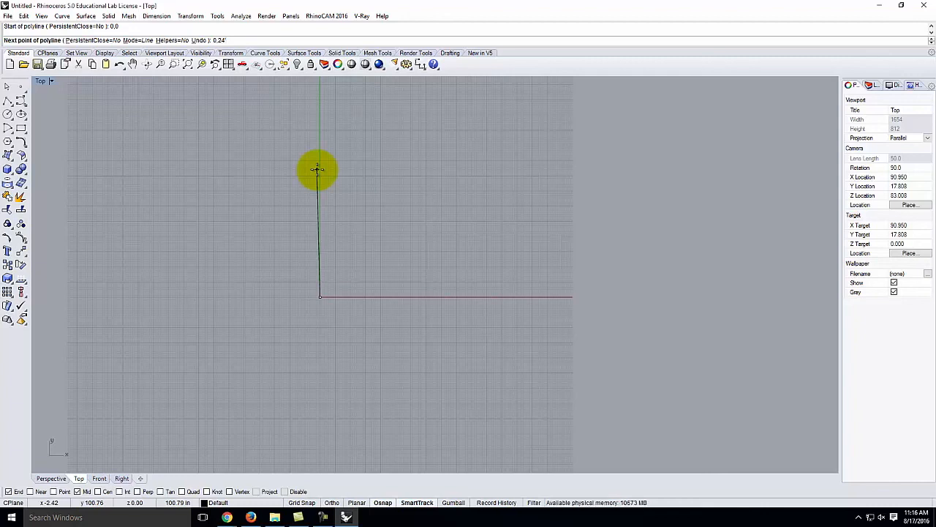
pyautogui.press('Return')
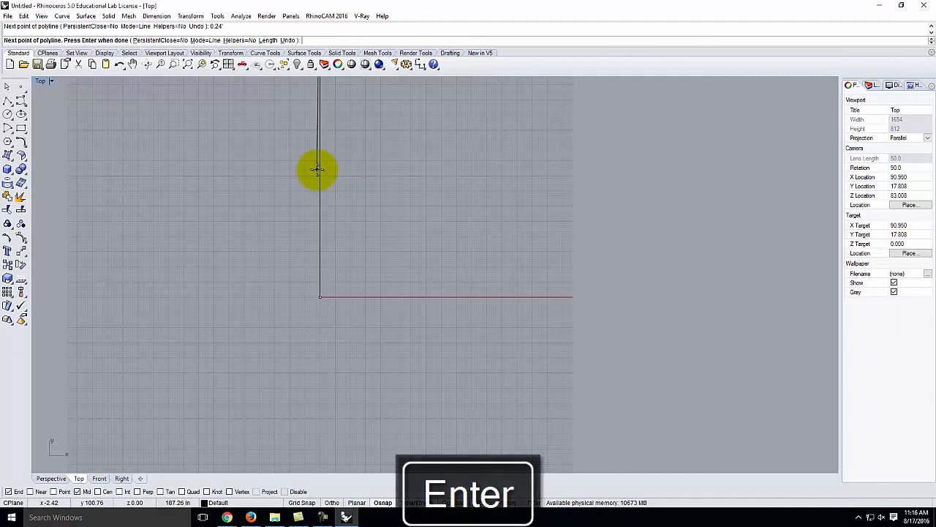
pyautogui.scroll(-3, 382, 271)
pyautogui.scroll(2, 364, 139)
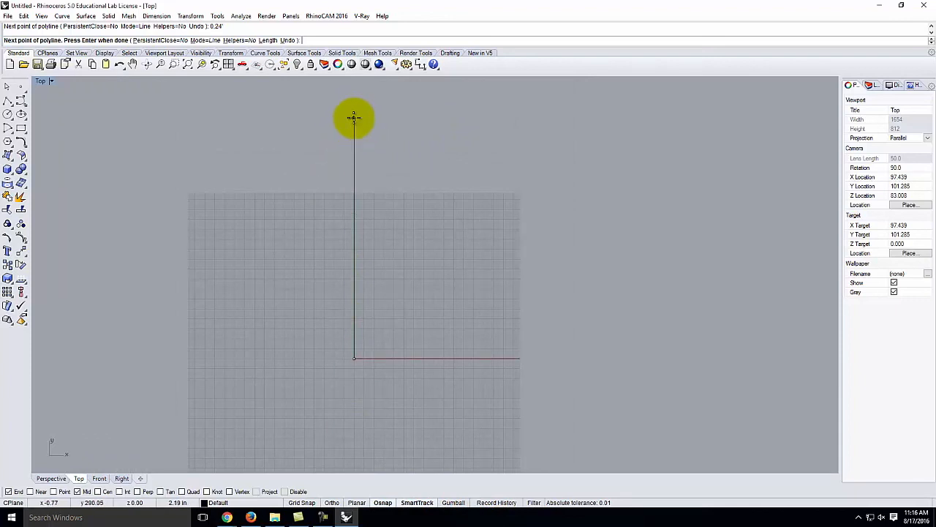
# - Extend the polyline across the top to the point 12',24'
pyautogui.click(354, 119)
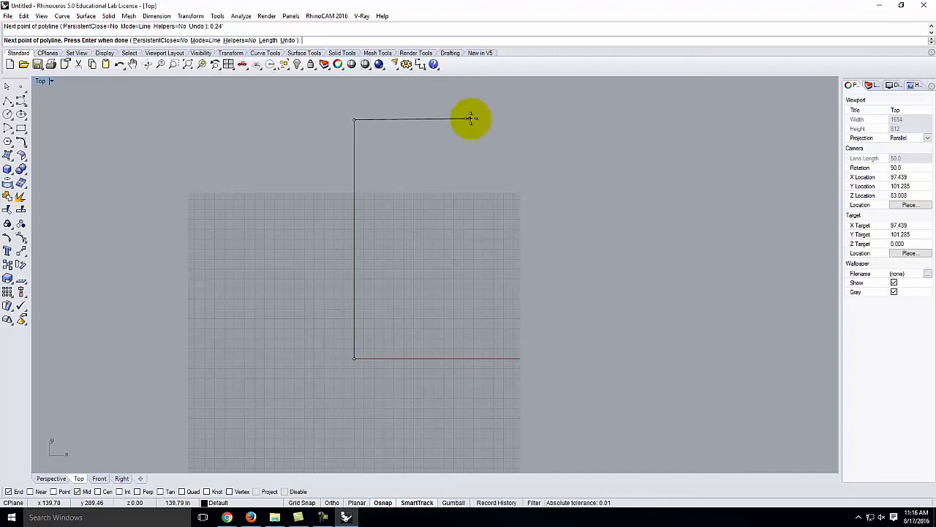
pyautogui.write("12',24'")
pyautogui.press('Return')
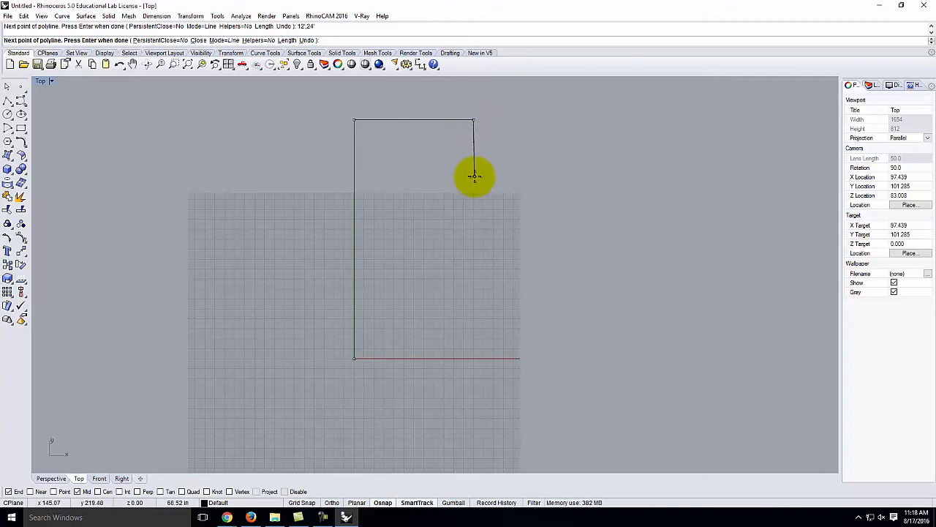
pyautogui.write('@0,-5')
pyautogui.press('Return')
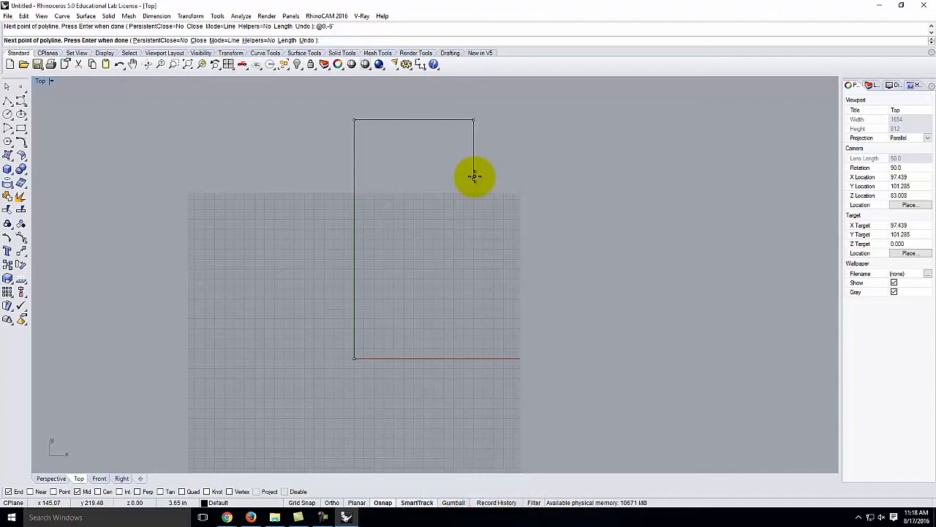
pyautogui.click(474, 177)
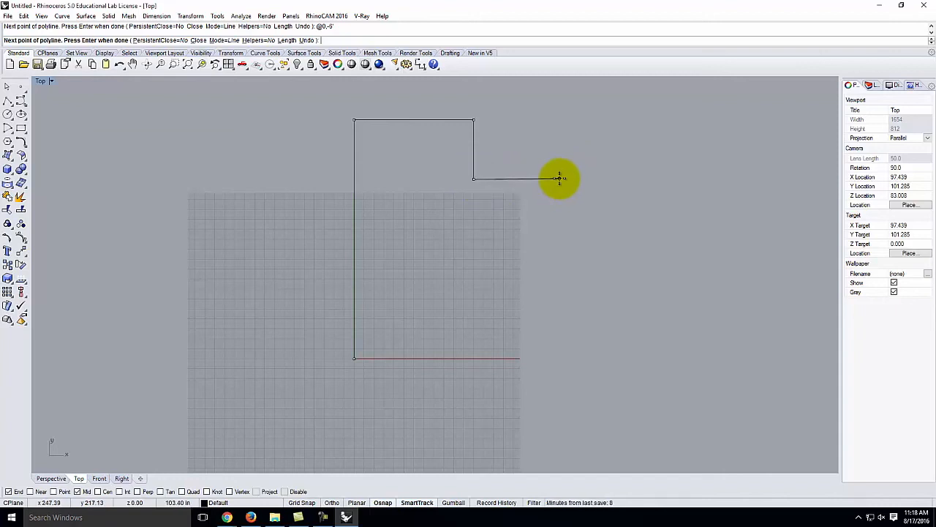
pyautogui.write('@12')
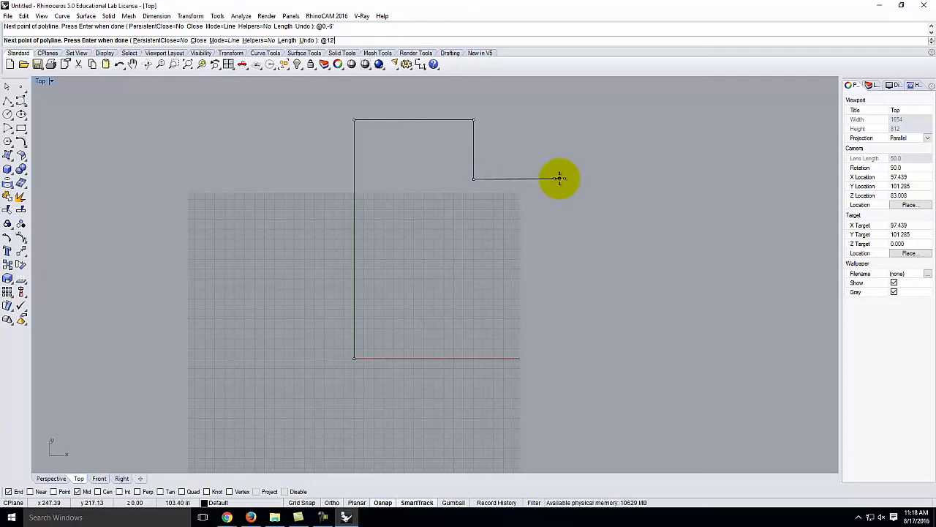
pyautogui.write("',0")
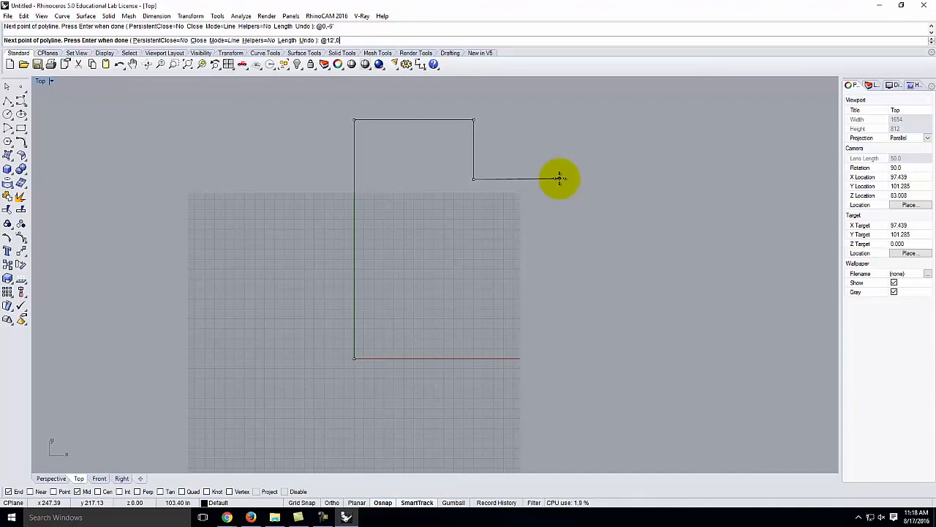
pyautogui.press('Return')
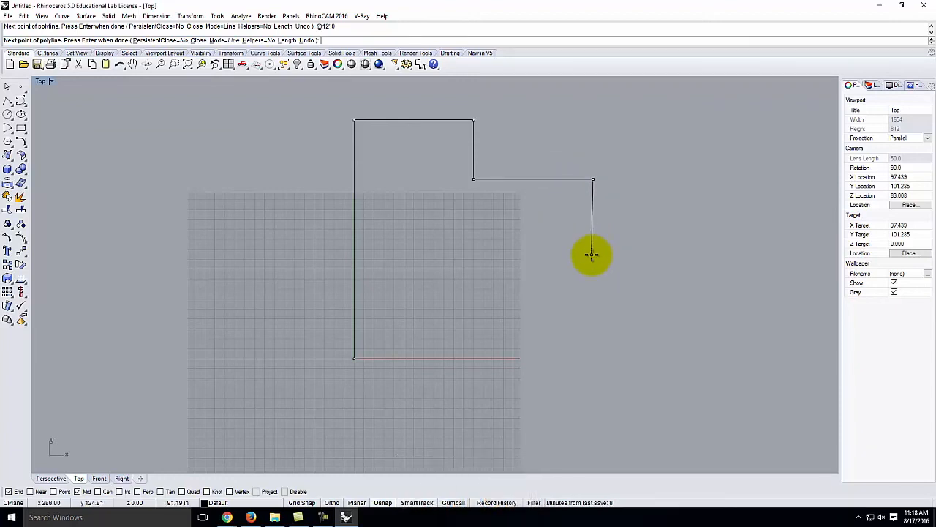
# - Add a 12' drop on the right, then a 12' run back left (@-12',0)
pyautogui.write('@0,-12')
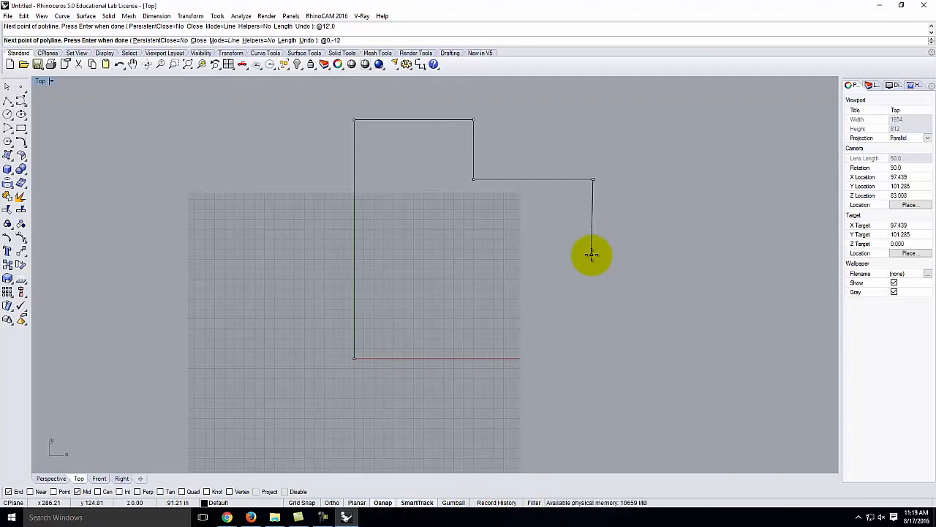
pyautogui.press('Return')
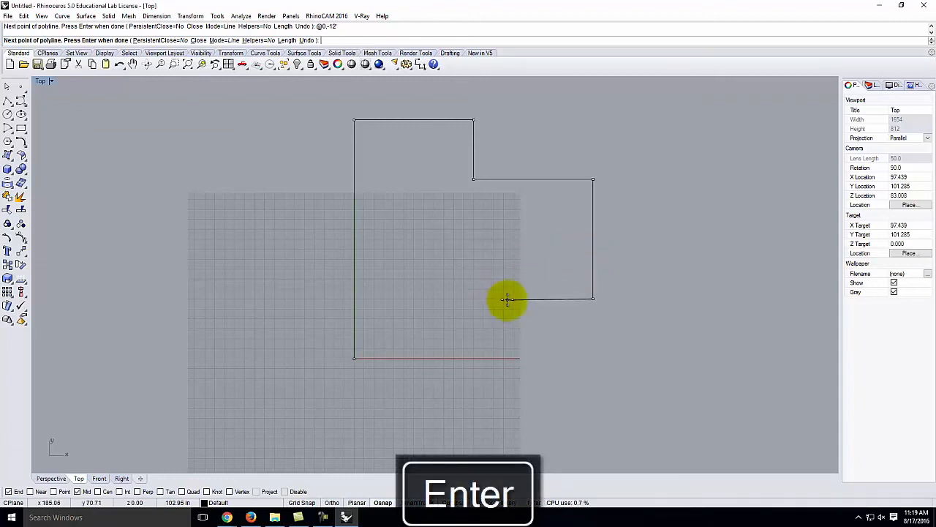
pyautogui.write("@-12',0")
pyautogui.press('Return')
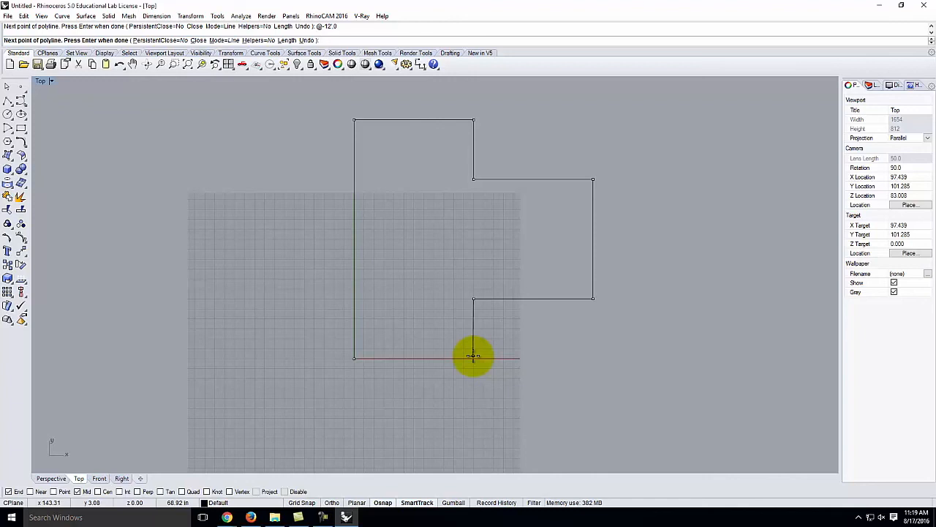
# - Add the bottom corner at 12,0, close the polyline to the origin, and deselect it
pyautogui.write('12')
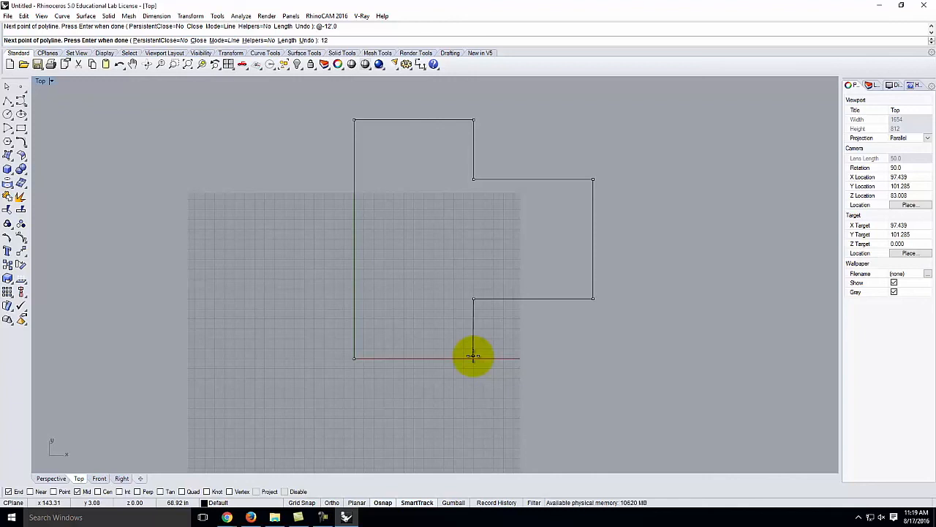
pyautogui.write(',0')
pyautogui.press('Return')
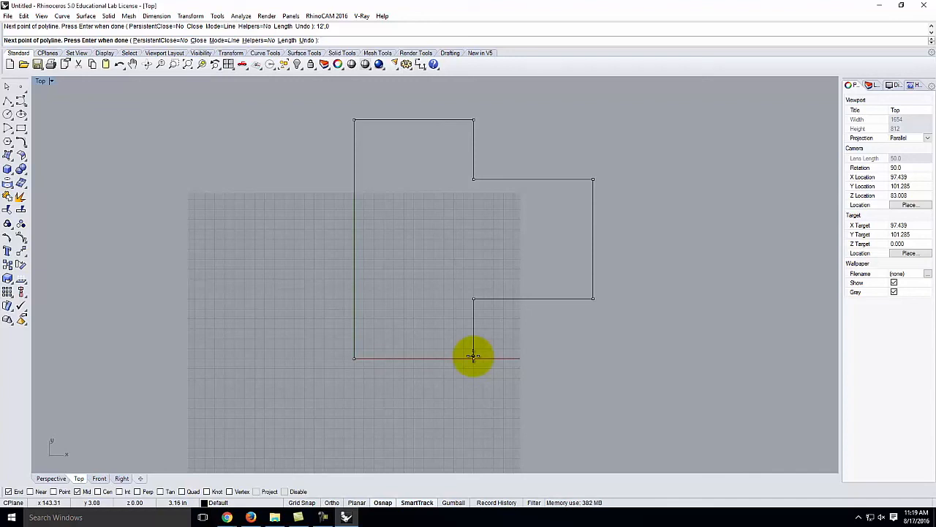
pyautogui.click(197, 40)
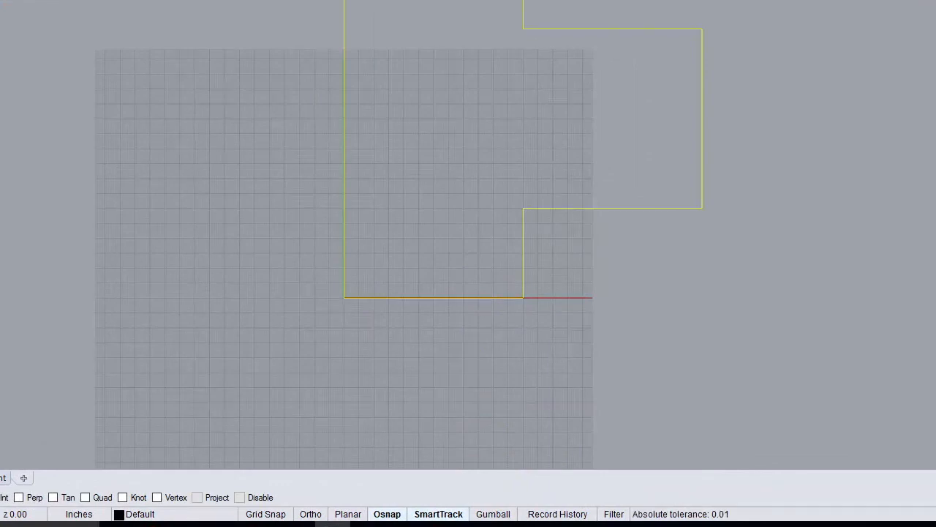
pyautogui.click(47, 60)
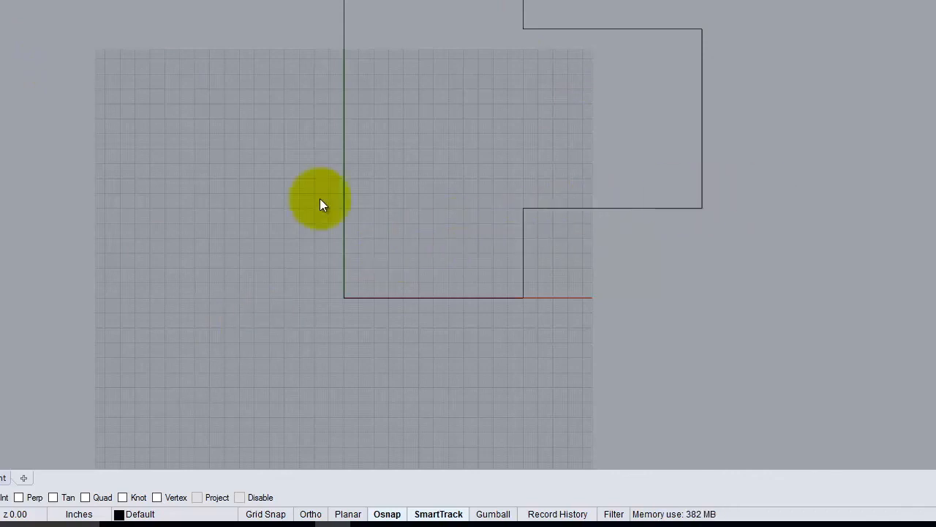
# - Zoom the Top view out to leave open space beside the stepped wall outline
pyautogui.click(88, 86)
pyautogui.scroll(-4, 11, 205)
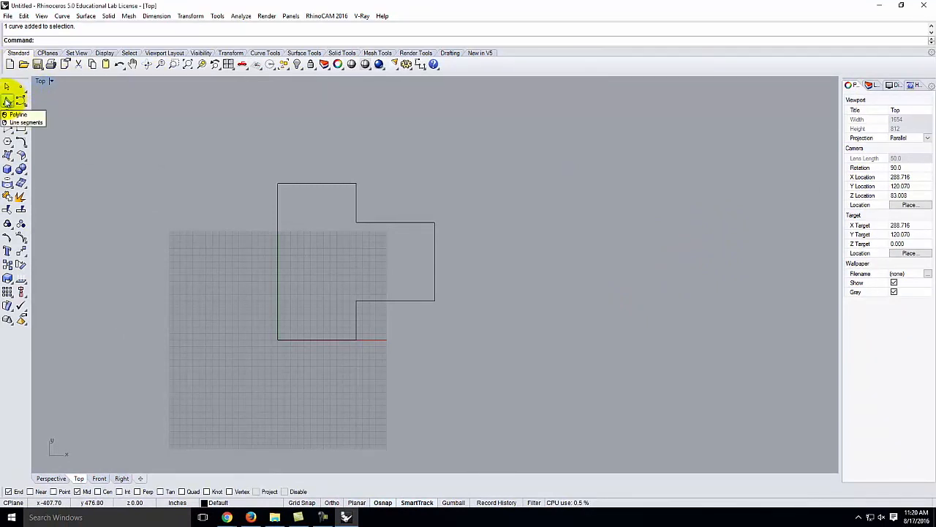
pyautogui.click(7, 101)
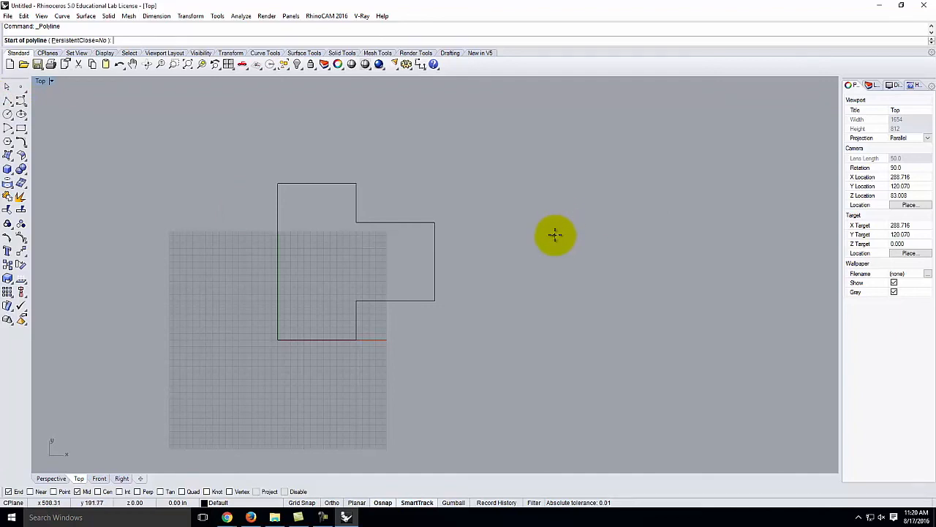
pyautogui.click(556, 237)
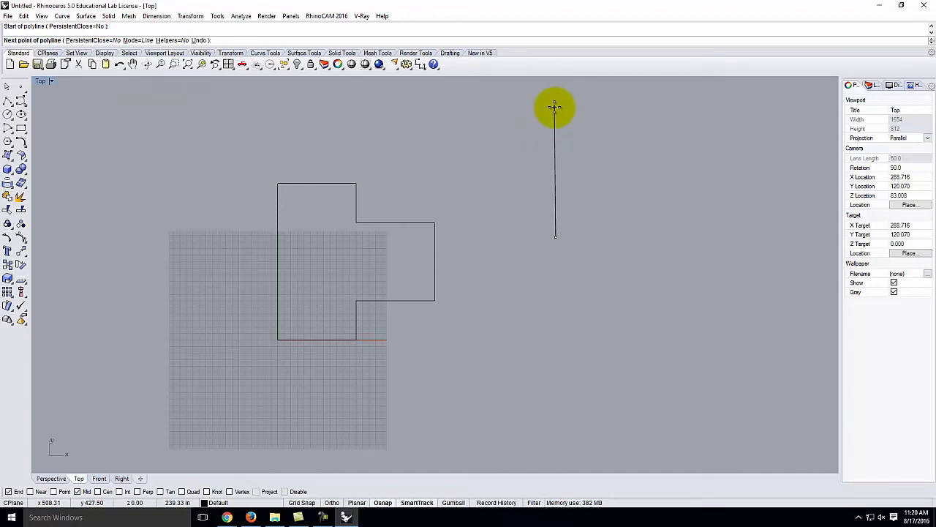
pyautogui.write('@')
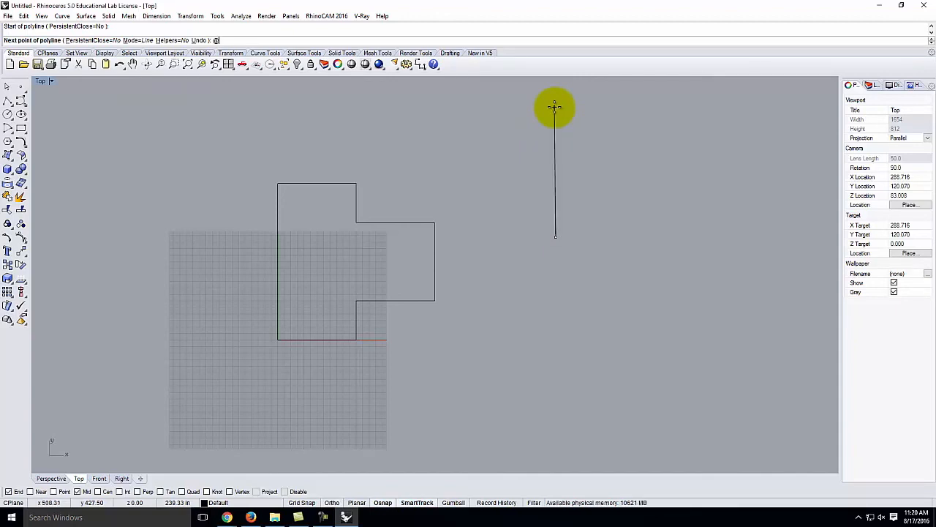
pyautogui.write("0.24'")
pyautogui.press('Return')
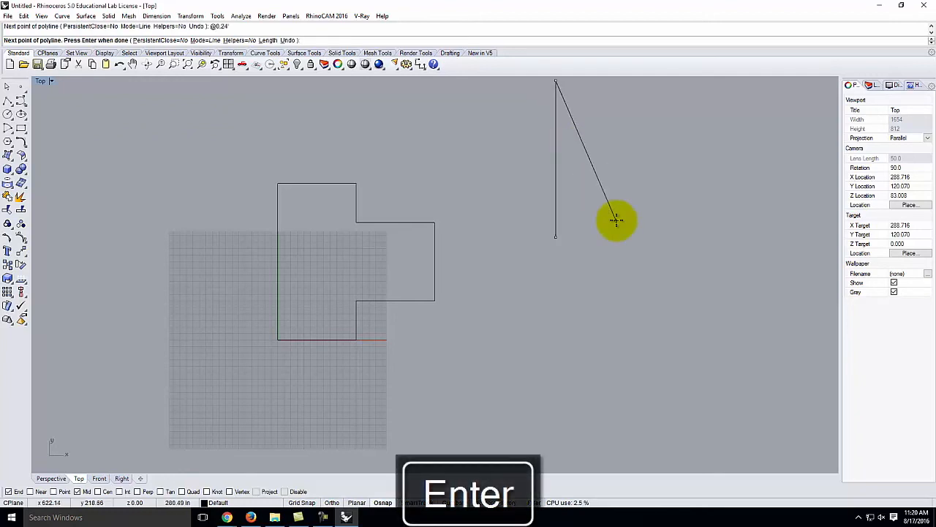
pyautogui.scroll(-3, 522, 292)
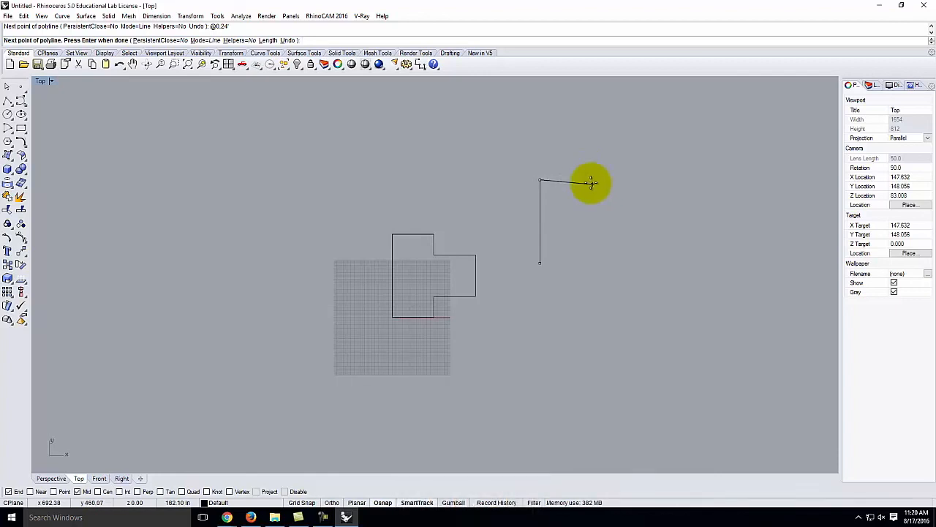
pyautogui.write("2'")
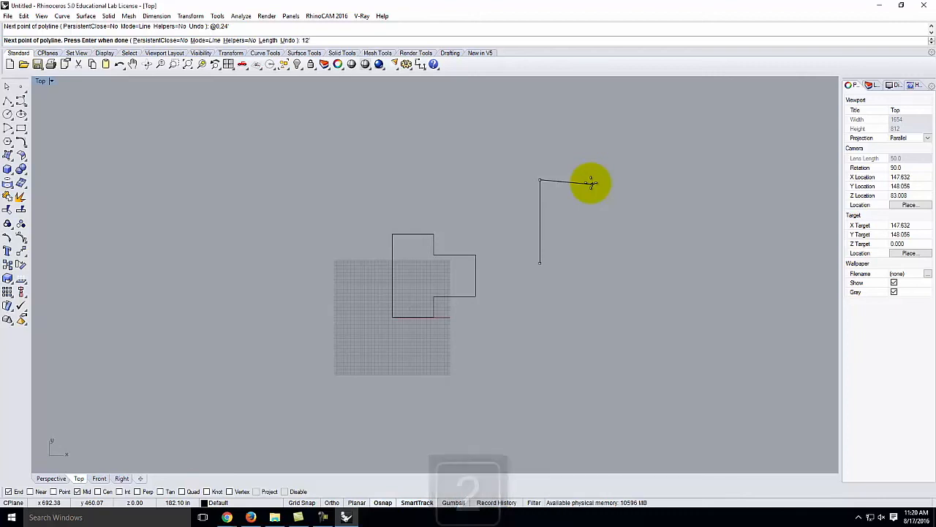
pyautogui.press('Return')
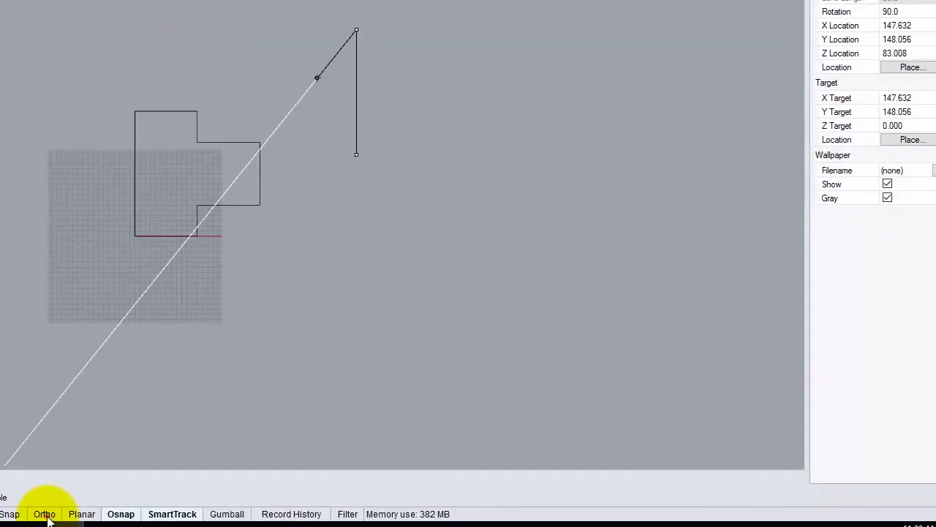
pyautogui.click(44, 514)
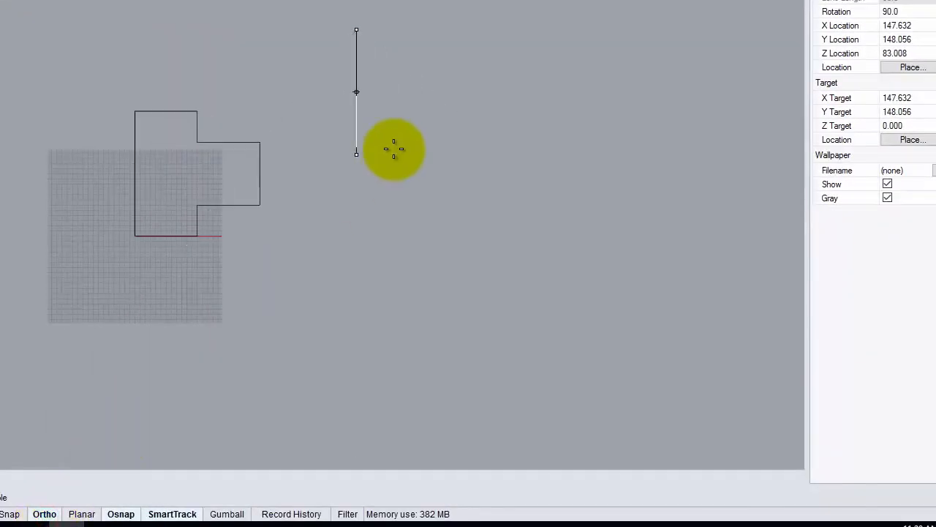
pyautogui.click(420, 29)
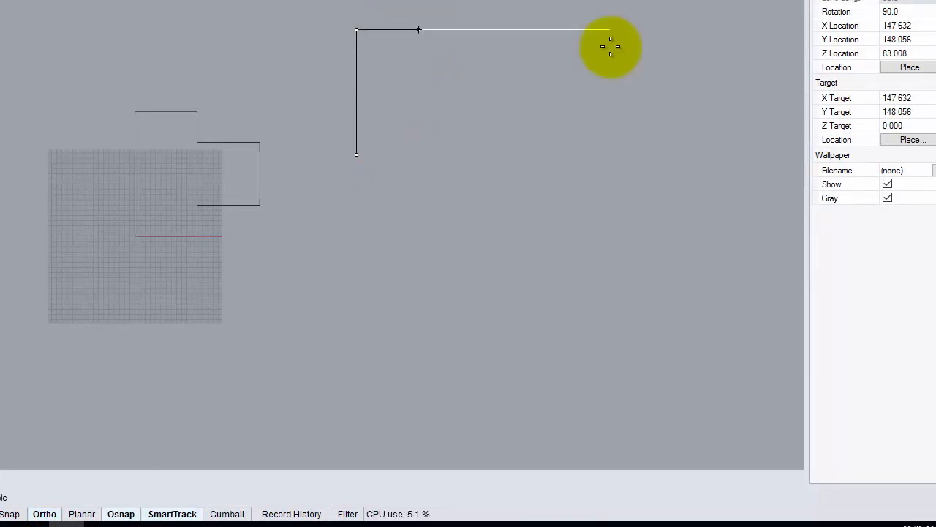
pyautogui.click(753, 191)
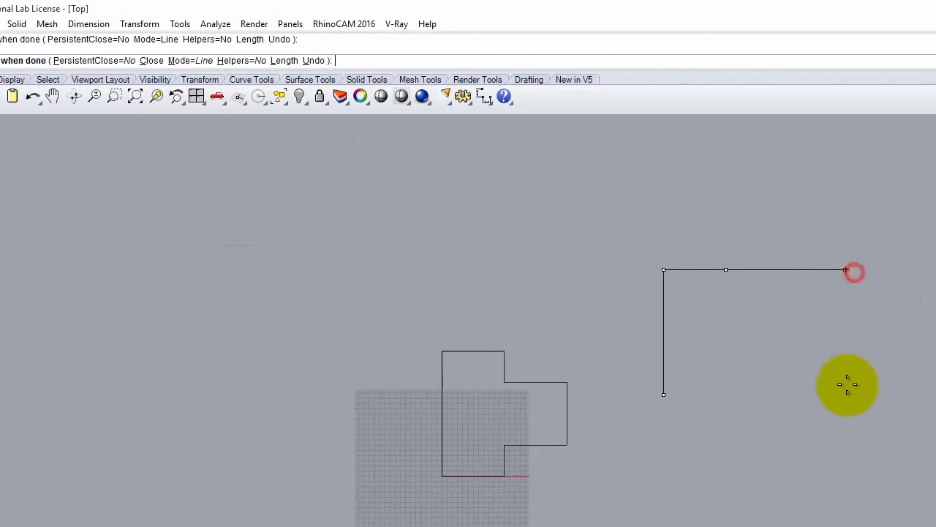
pyautogui.write('6')
pyautogui.press('Return')
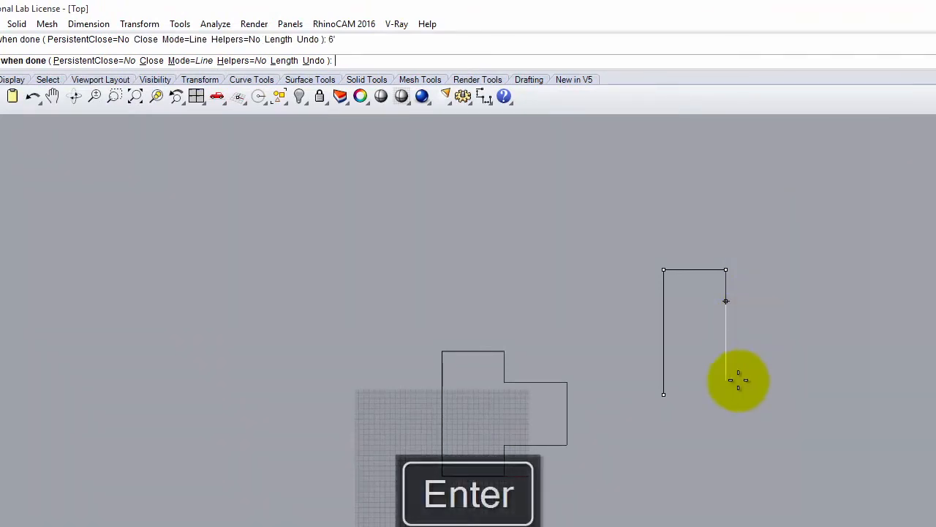
pyautogui.click(731, 366)
pyautogui.write('10')
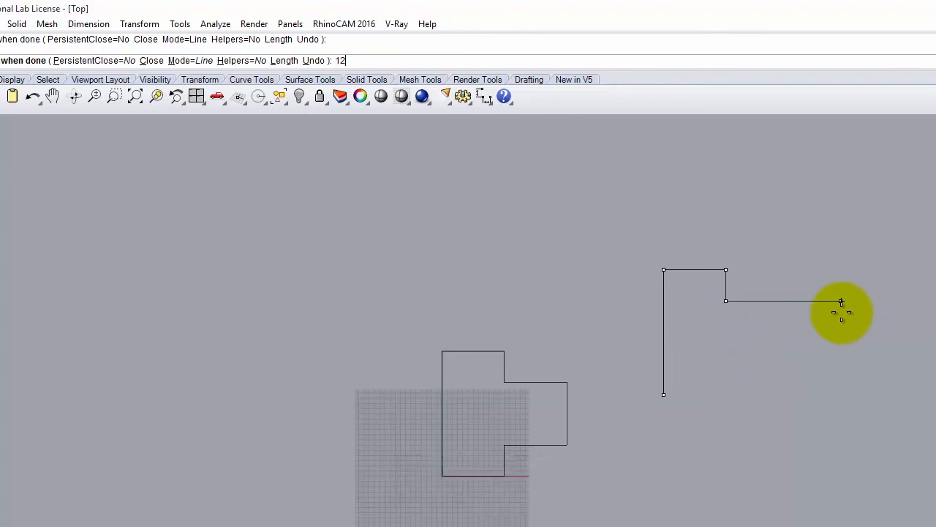
pyautogui.press('Return')
pyautogui.hotkey('ctrl', 'z')
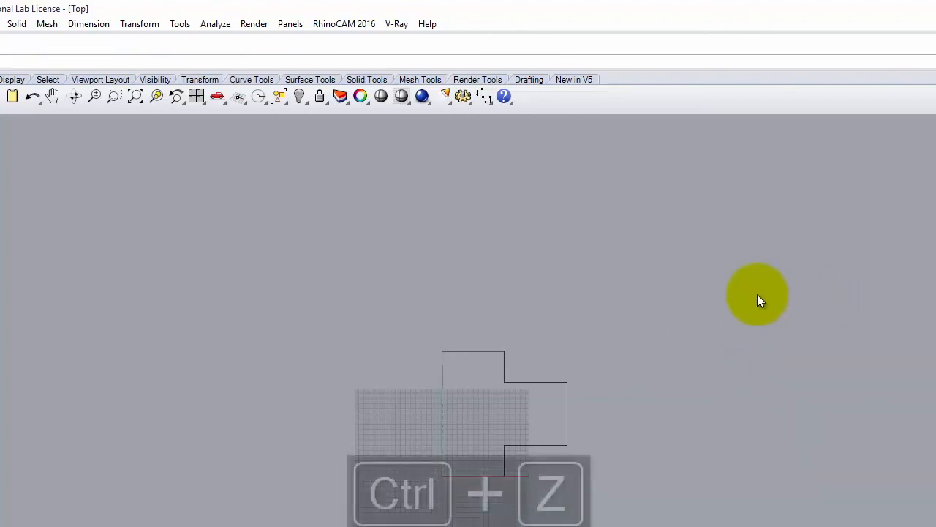
# - Start a second polyline right of the plan with a 24' vertical and 12' horizontal segment
pyautogui.press('Return')
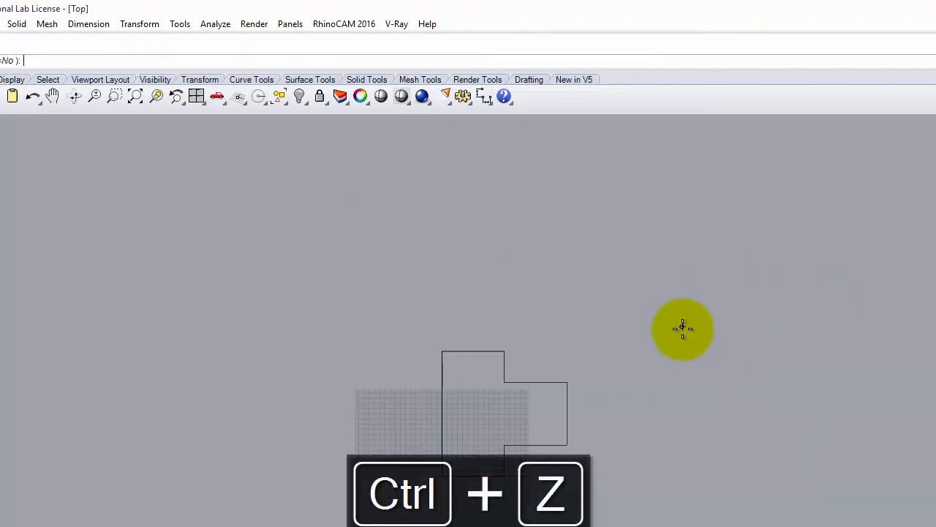
pyautogui.click(672, 377)
pyautogui.write("24'")
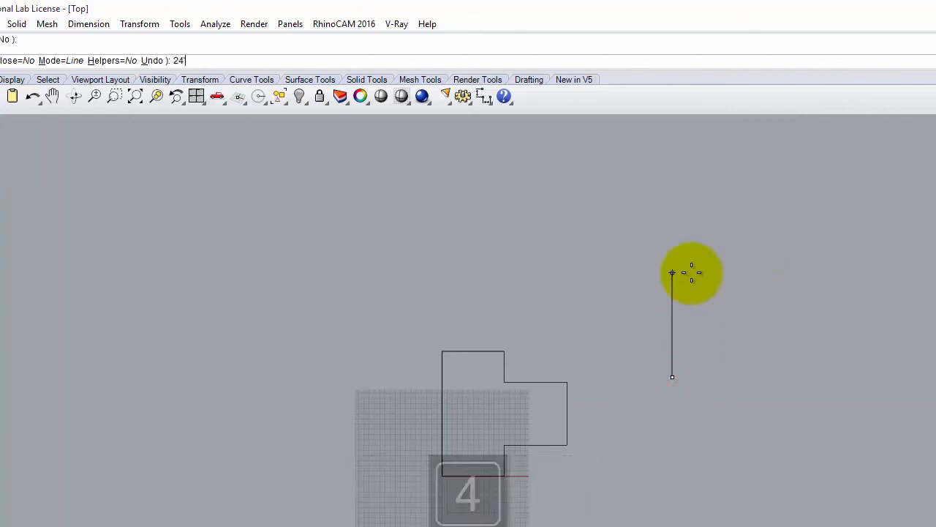
pyautogui.press('Return')
pyautogui.click(663, 201)
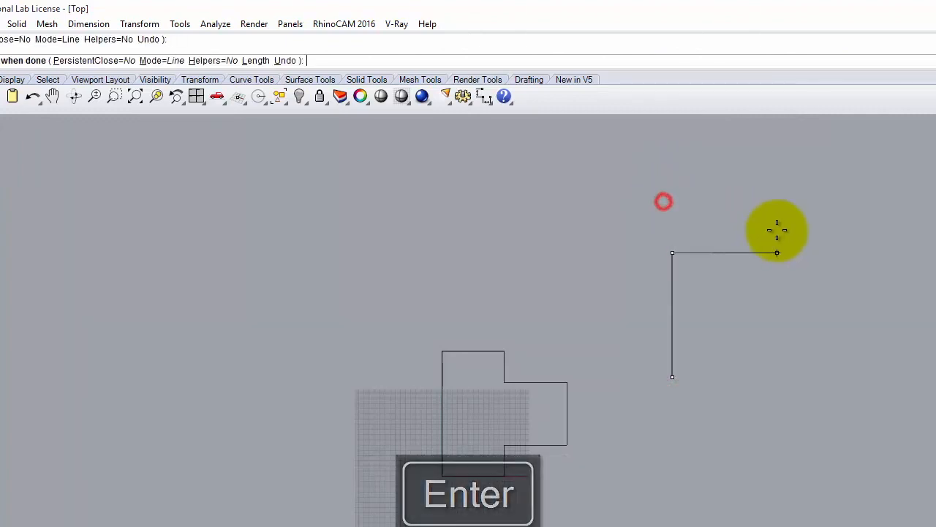
pyautogui.write("12'")
pyautogui.press('Return')
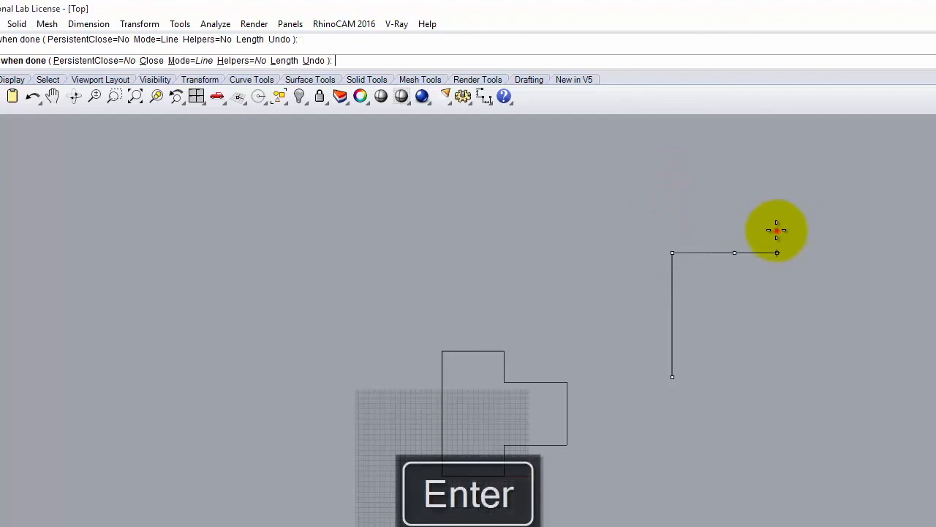
pyautogui.click(777, 230)
# - Continue the stepped test outline with 6', 12 and 12' segments
pyautogui.write("6'")
pyautogui.press('Return')
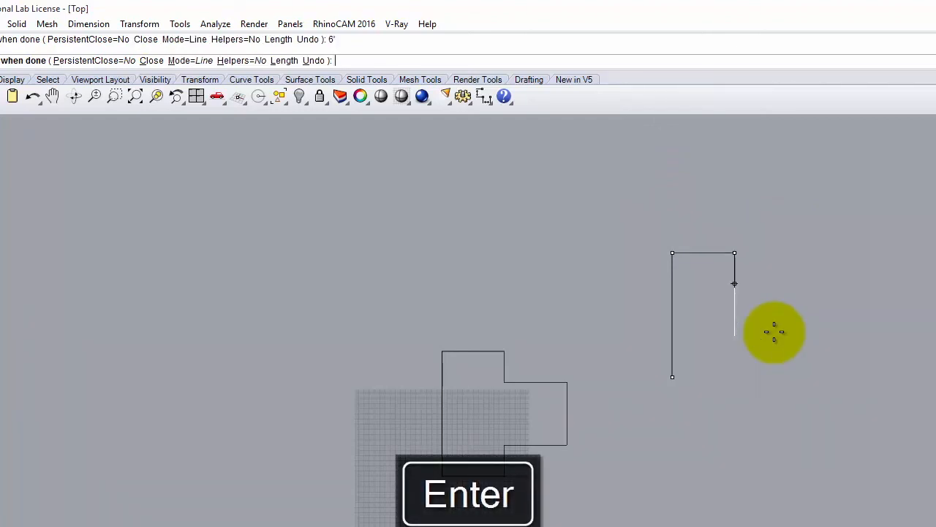
pyautogui.click(771, 355)
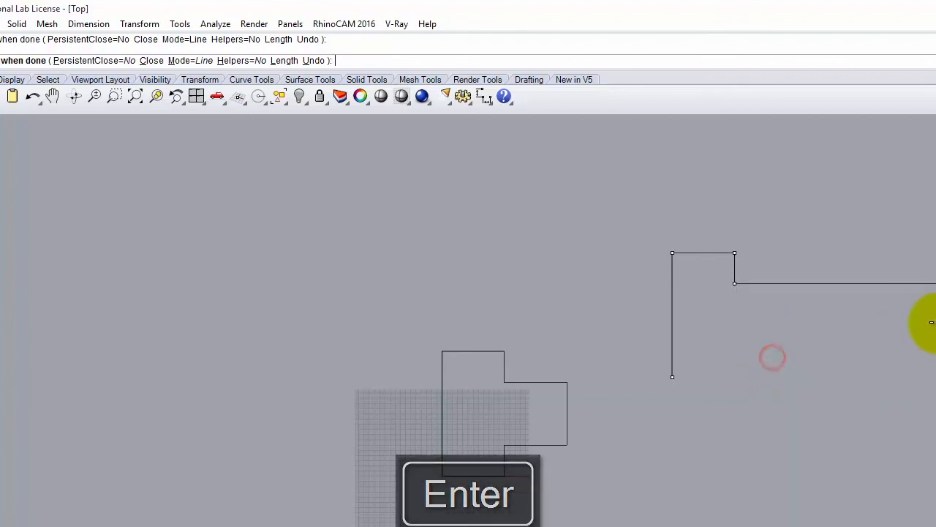
pyautogui.write('12')
pyautogui.press('Return')
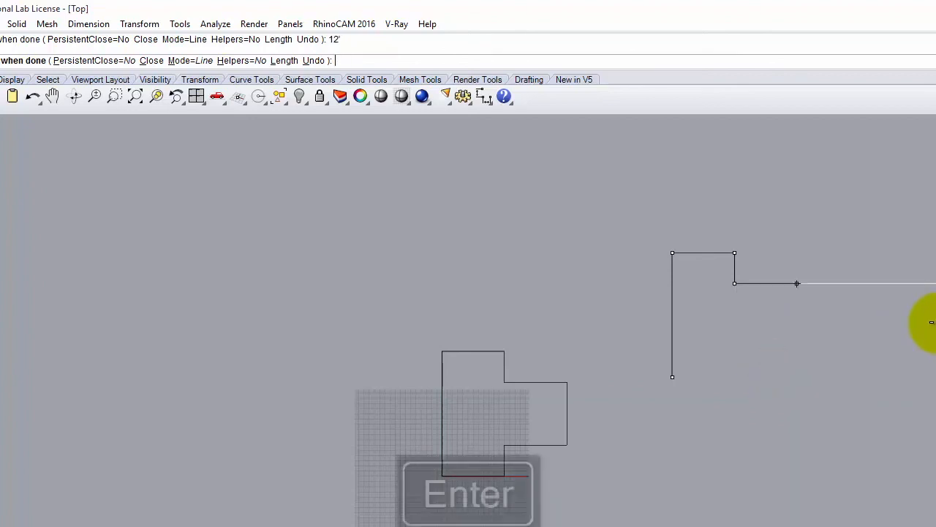
pyautogui.click(882, 296)
pyautogui.write("12'")
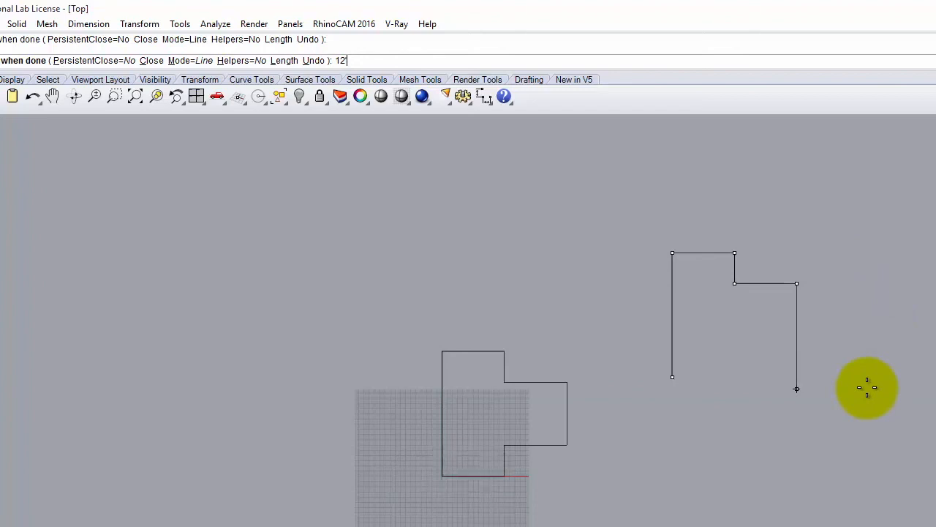
pyautogui.press('Return')
pyautogui.click(778, 393)
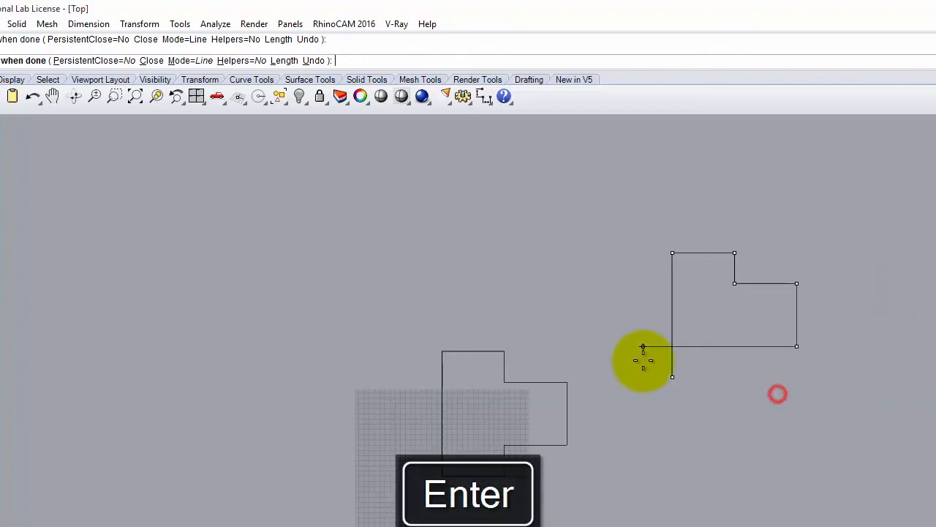
# - Add the 12' leftward and 6 downward sides, then close the polyline with C
pyautogui.write("12'")
pyautogui.press('Return')
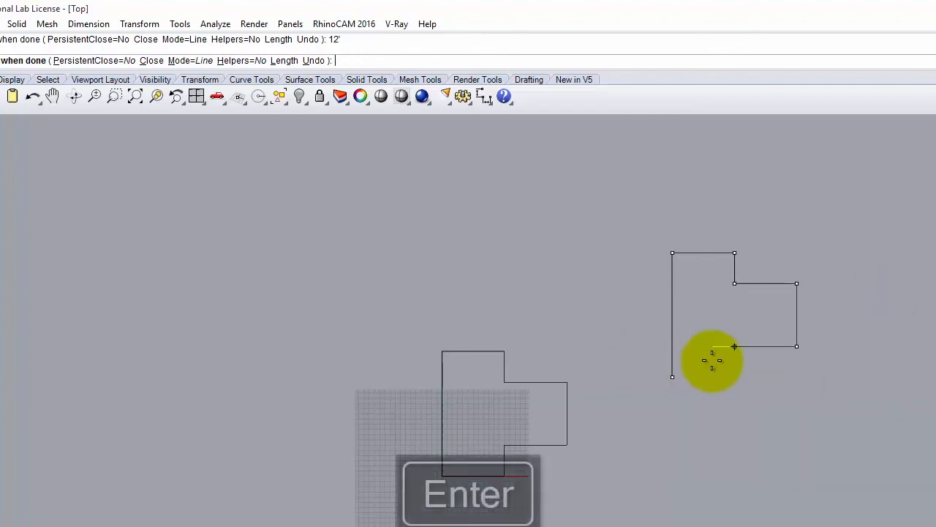
pyautogui.click(709, 381)
pyautogui.write('6')
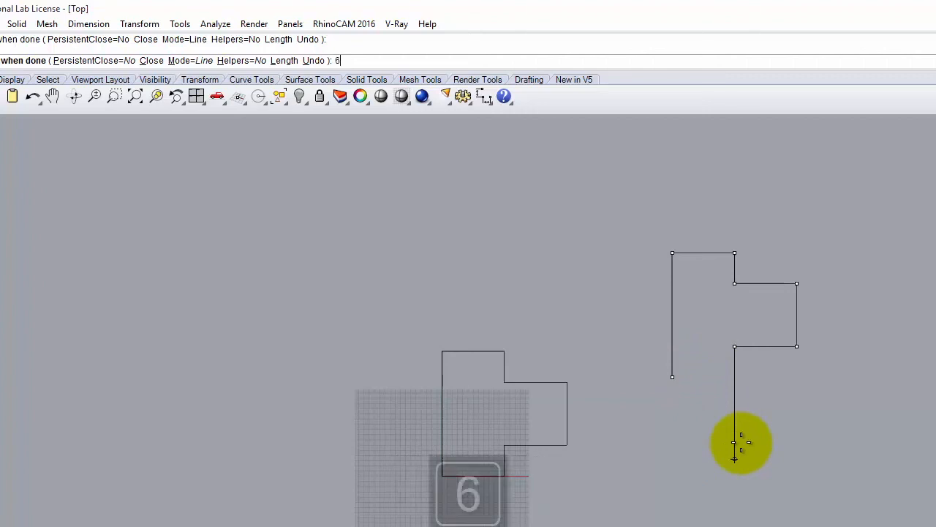
pyautogui.press('Return')
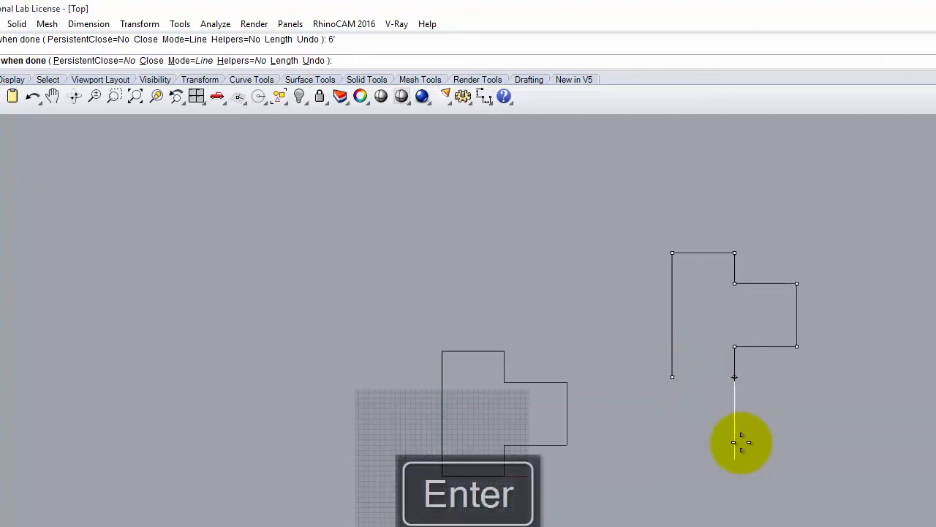
pyautogui.click(732, 492)
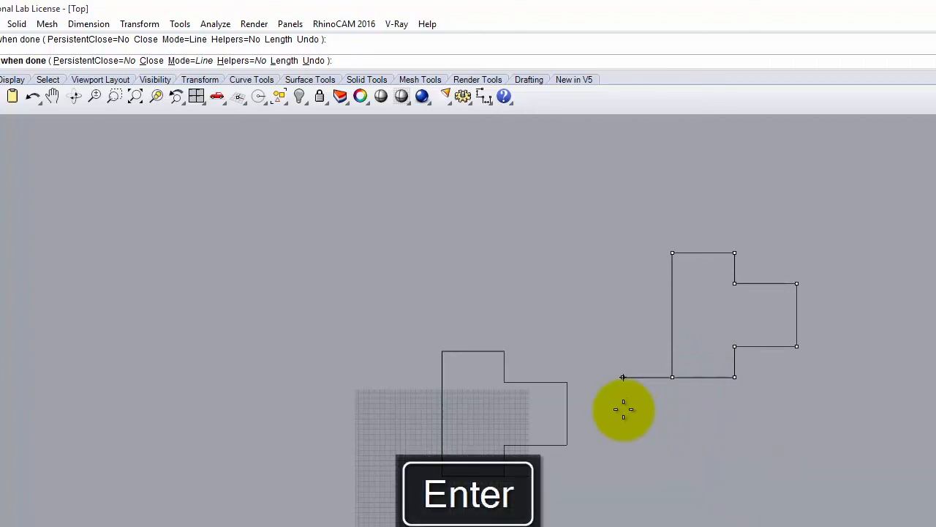
pyautogui.write('c')
pyautogui.press('Return')
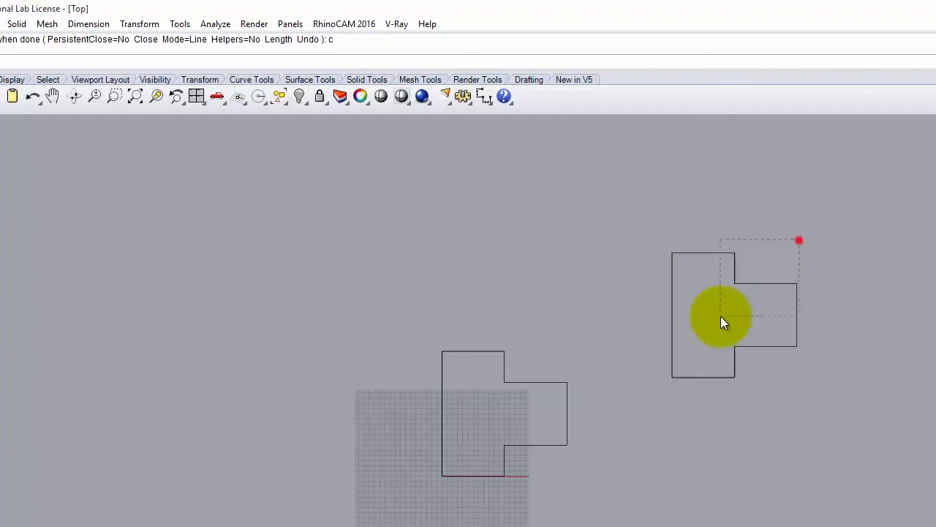
# - Window-select and delete the right-hand test outline
pyautogui.moveTo(797, 240); pyautogui.dragTo(766, 460)
pyautogui.press('Delete')
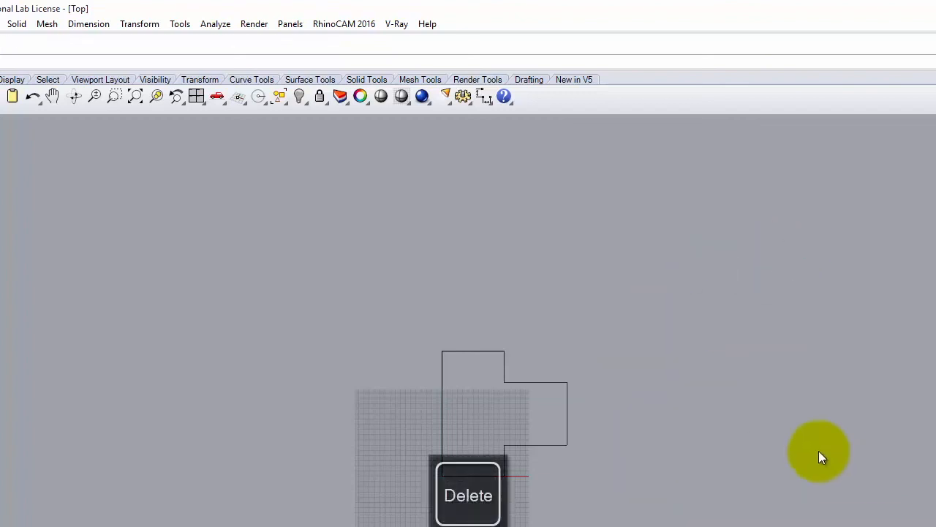
pyautogui.scroll(3, 648, 429)
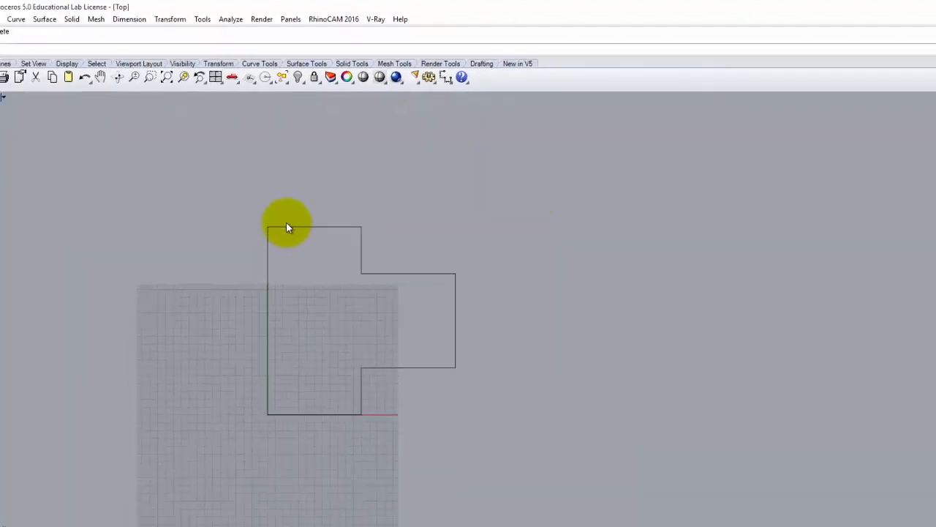
# - Zoom Selected to fit the remaining stepped outline, then reselect it
pyautogui.click(286, 227)
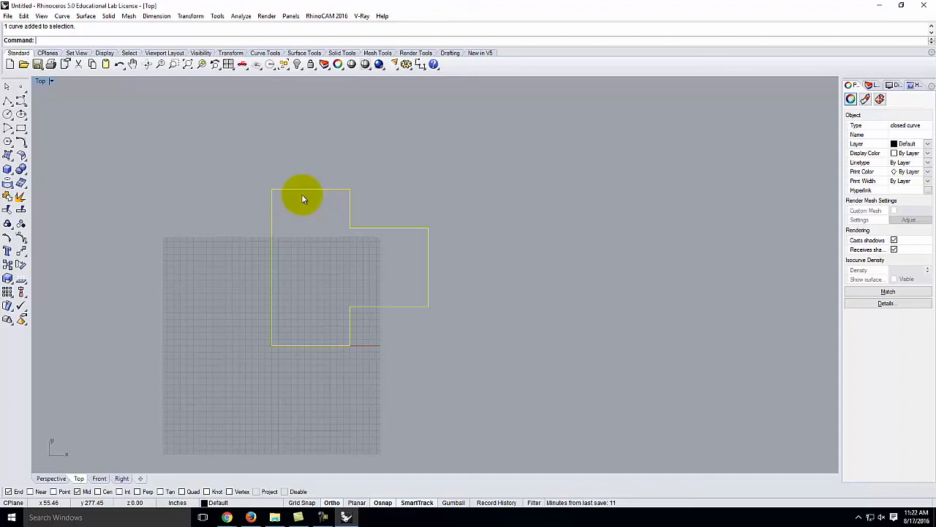
pyautogui.press('Return')
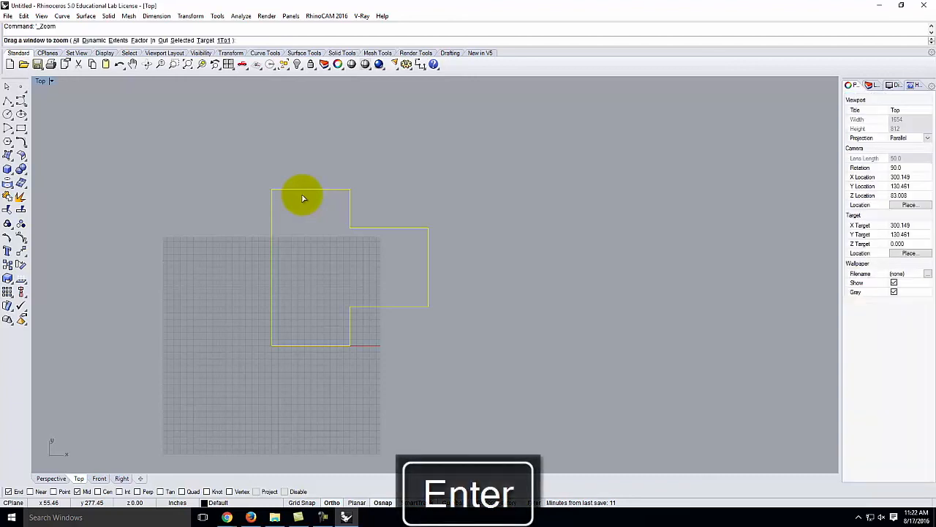
pyautogui.write('s')
pyautogui.press('Return')
pyautogui.press('Return')
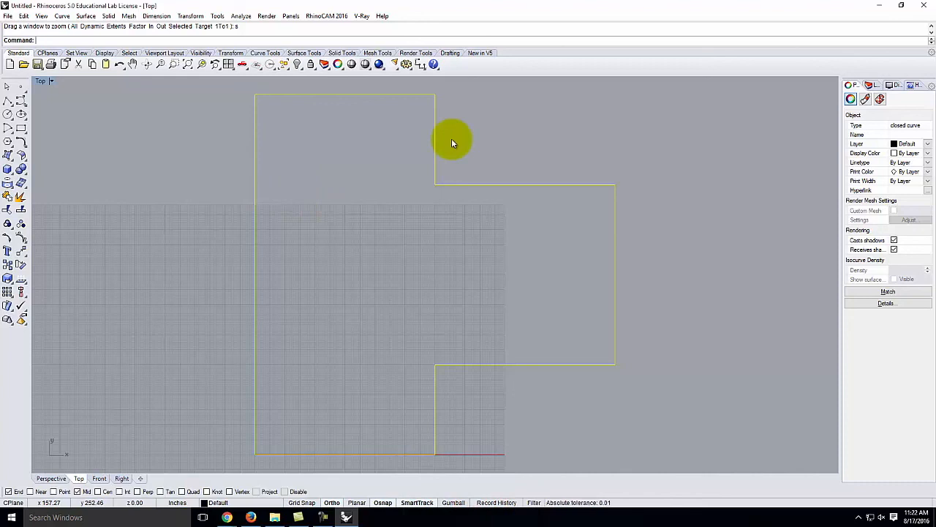
pyautogui.click(522, 121)
pyautogui.click(505, 185)
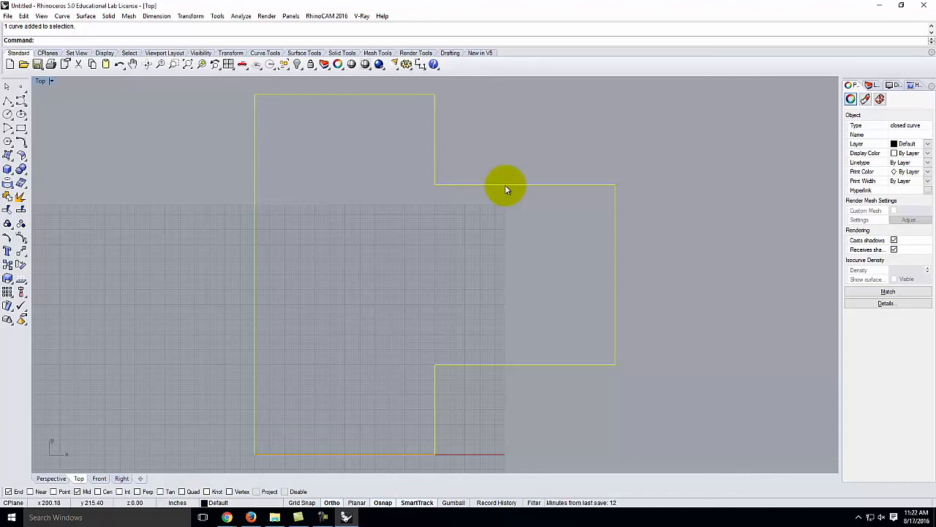
# - Launch the Offset command on the selected stepped outline
pyautogui.click(61, 16)
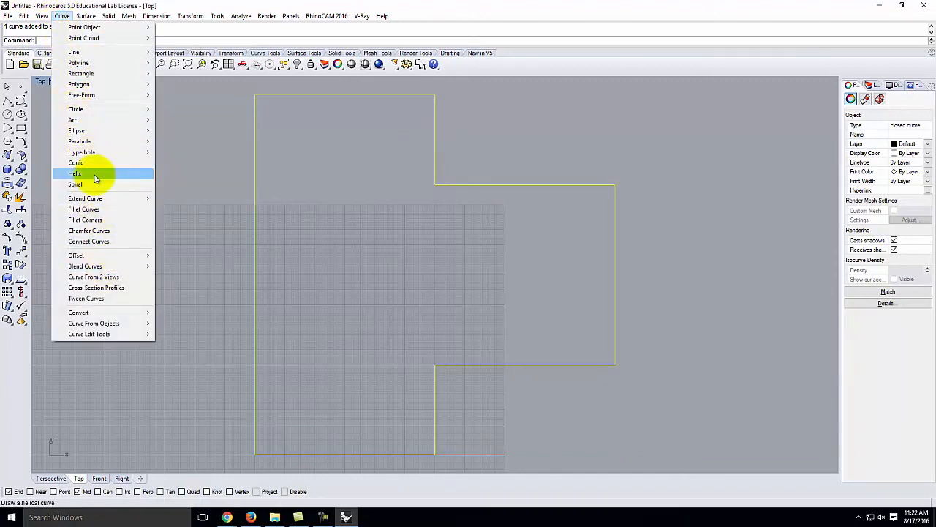
pyautogui.moveTo(79, 260)
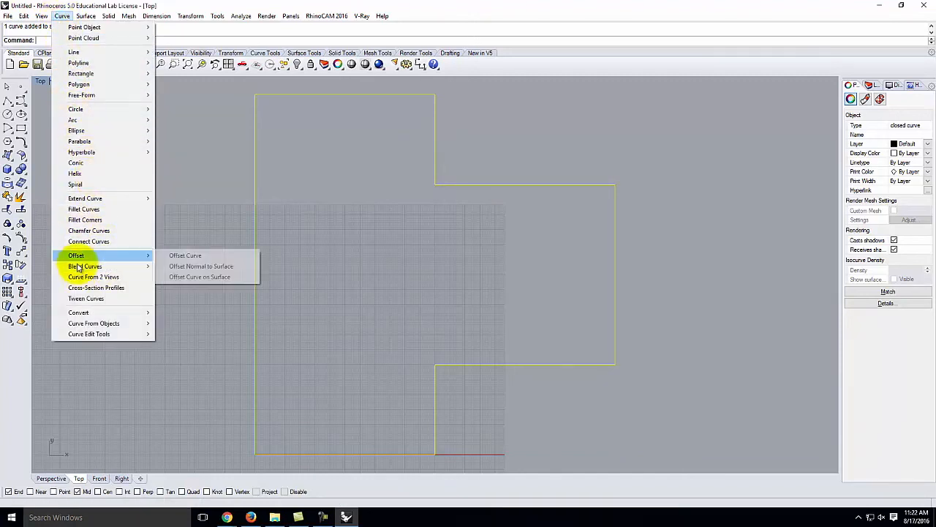
pyautogui.click(194, 258)
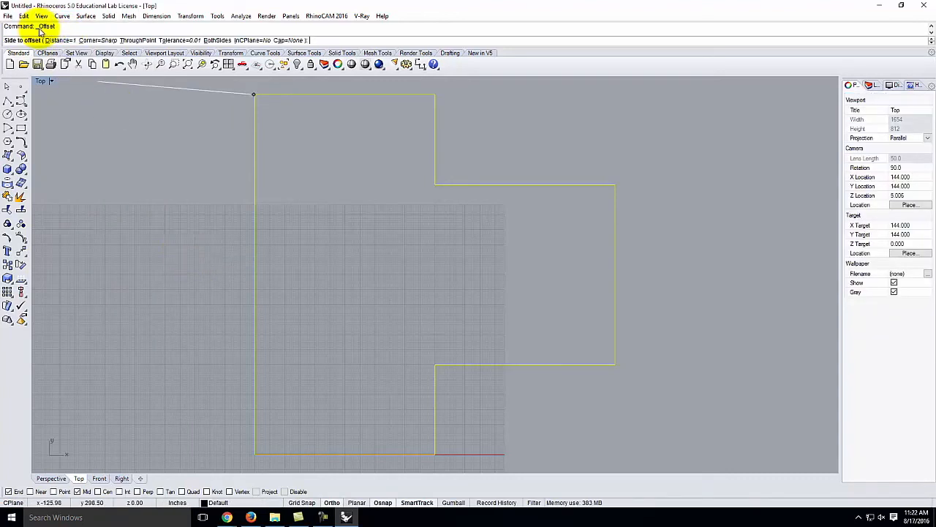
pyautogui.press('Escape')
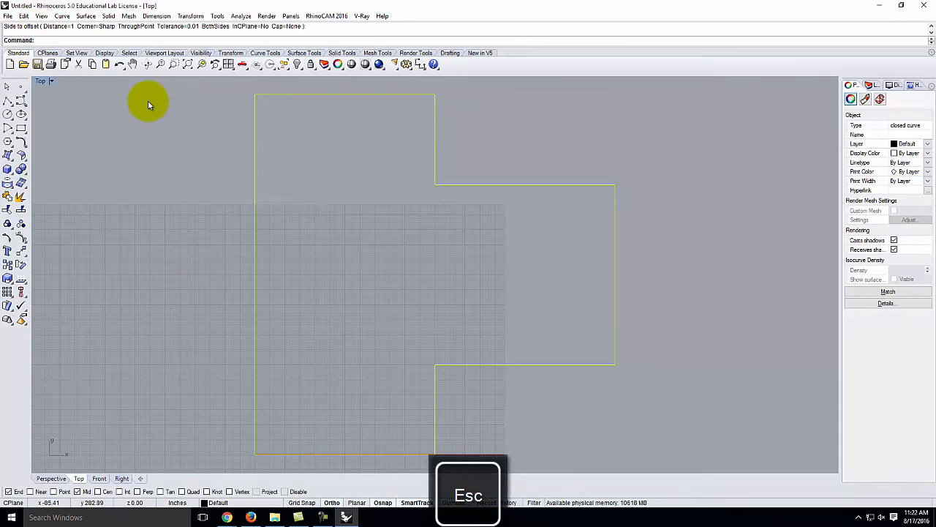
pyautogui.write('offset')
pyautogui.press('Return')
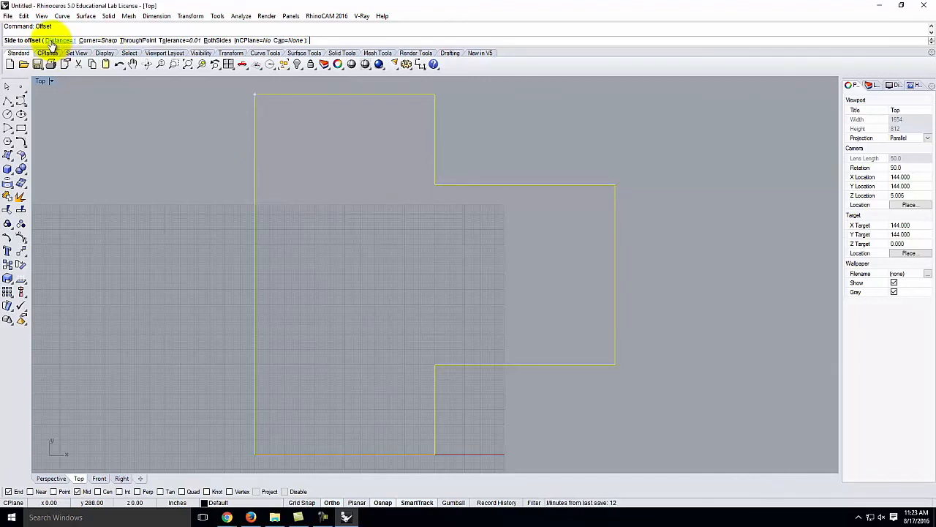
# - Offset the outline 6 inches inward to create the inner wall line
pyautogui.click(54, 42)
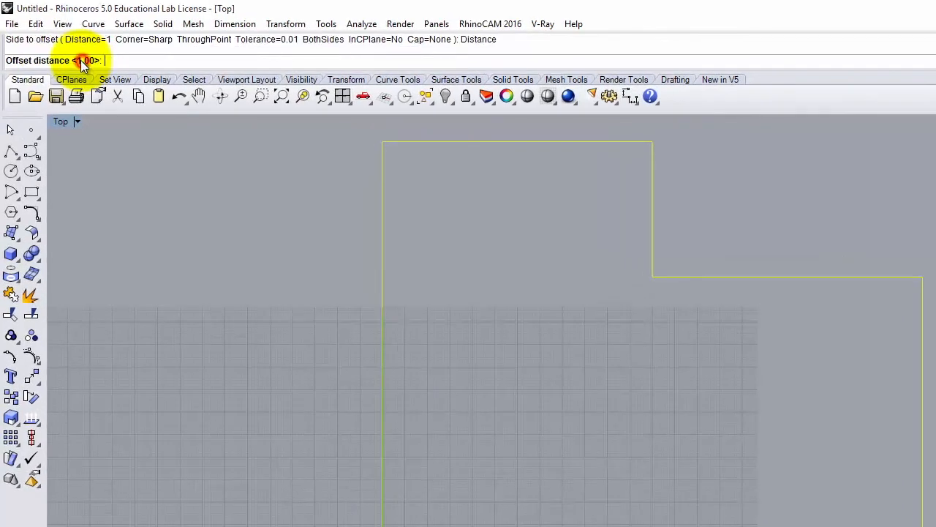
pyautogui.write('6')
pyautogui.press('Return')
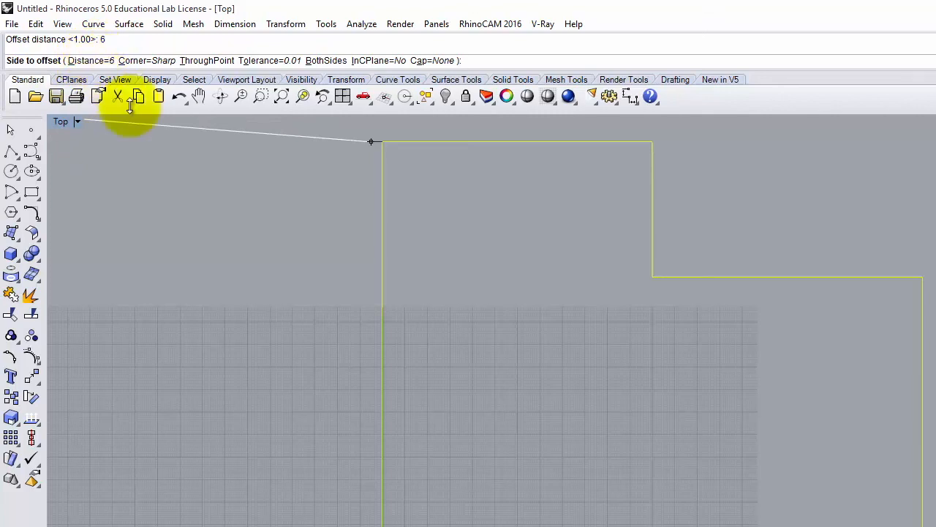
pyautogui.write('d')
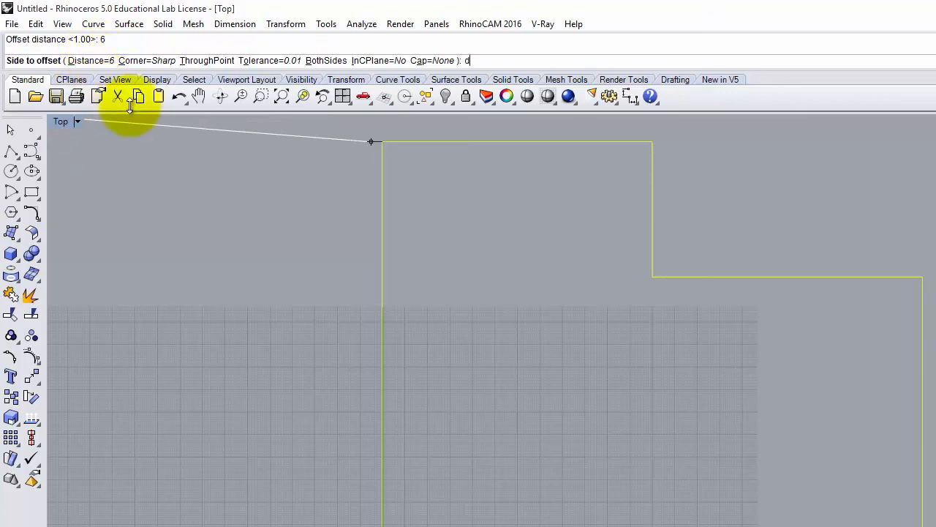
pyautogui.press('Return')
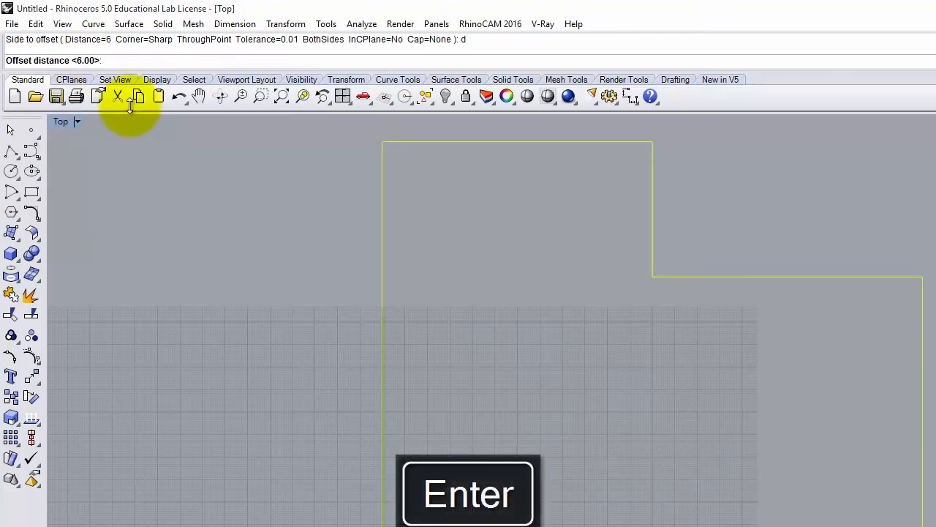
pyautogui.press('Return')
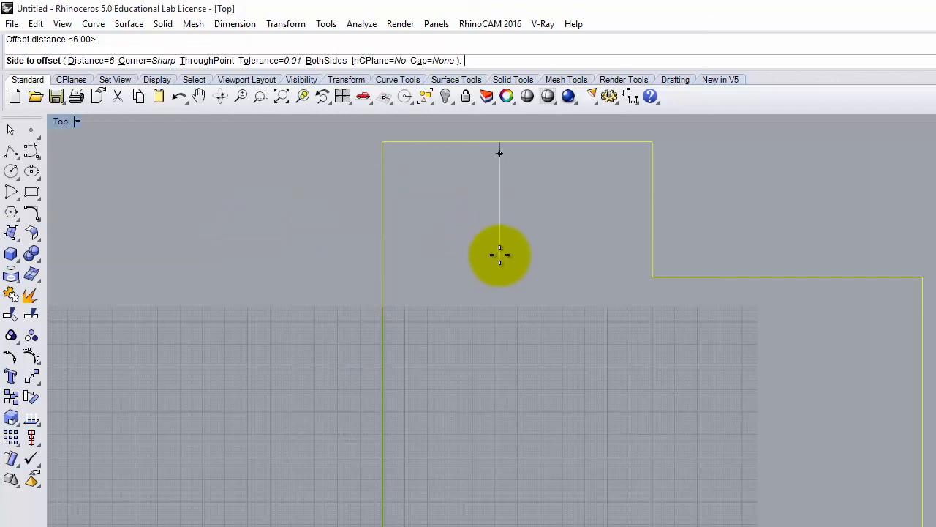
pyautogui.click(519, 300)
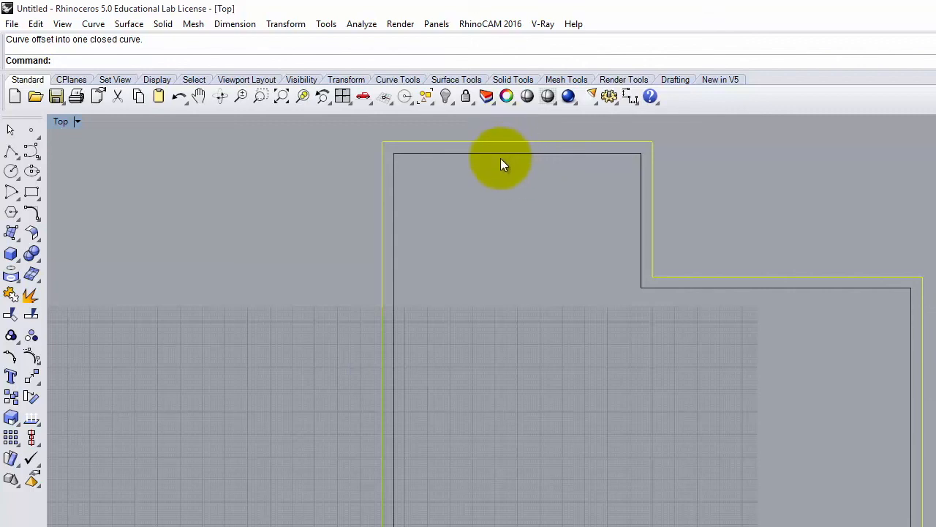
pyautogui.click(11, 150)
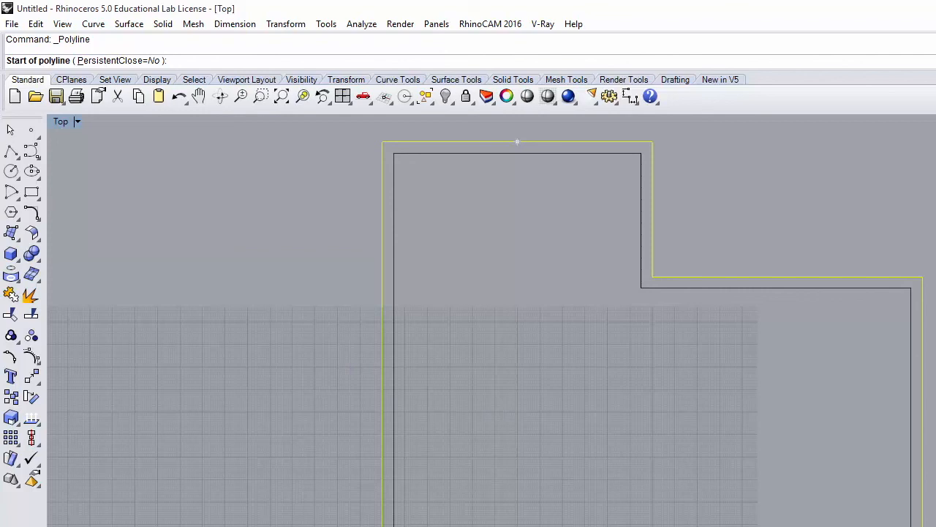
# - Draw a short line from the outer top wall's midpoint to the inner top wall's midpoint
pyautogui.scroll(5, 531, 121)
pyautogui.scroll(5, 531, 126)
pyautogui.scroll(-5, 813, 261)
pyautogui.scroll(5, 631, 211)
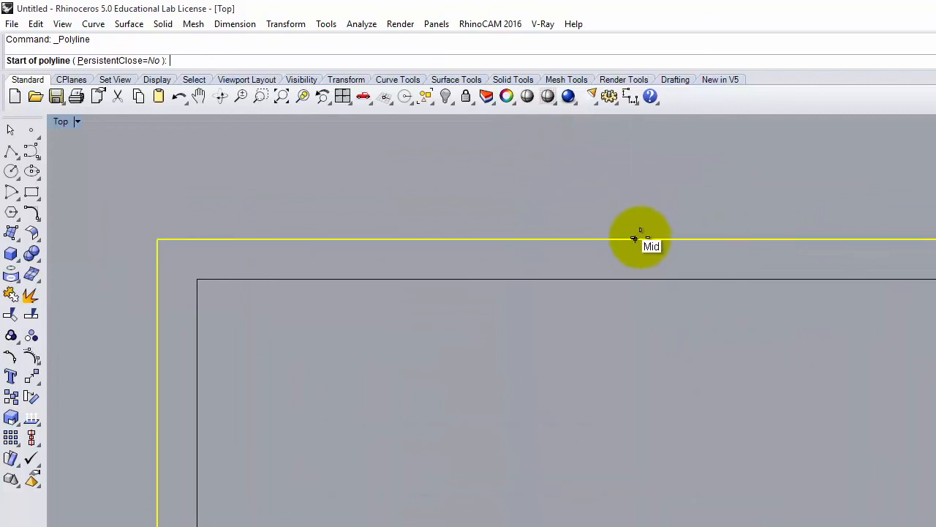
pyautogui.click(635, 239)
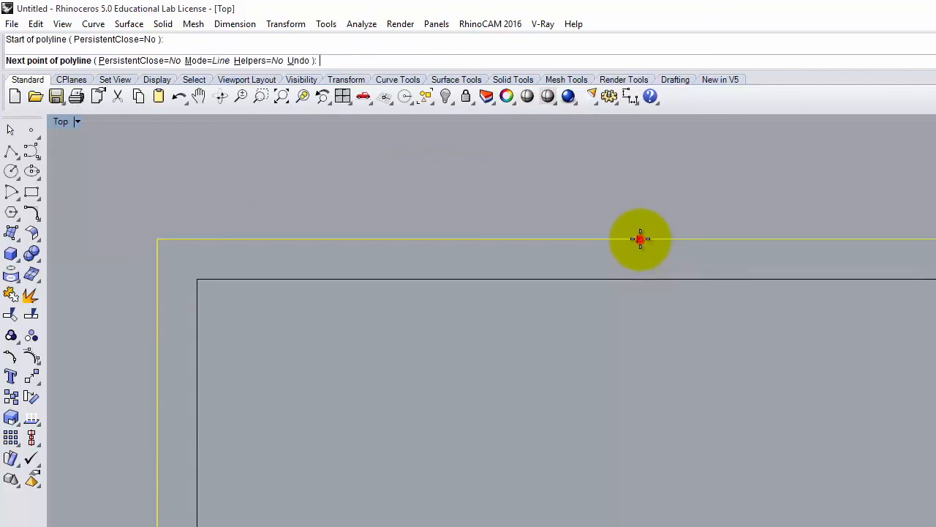
pyautogui.click(635, 279)
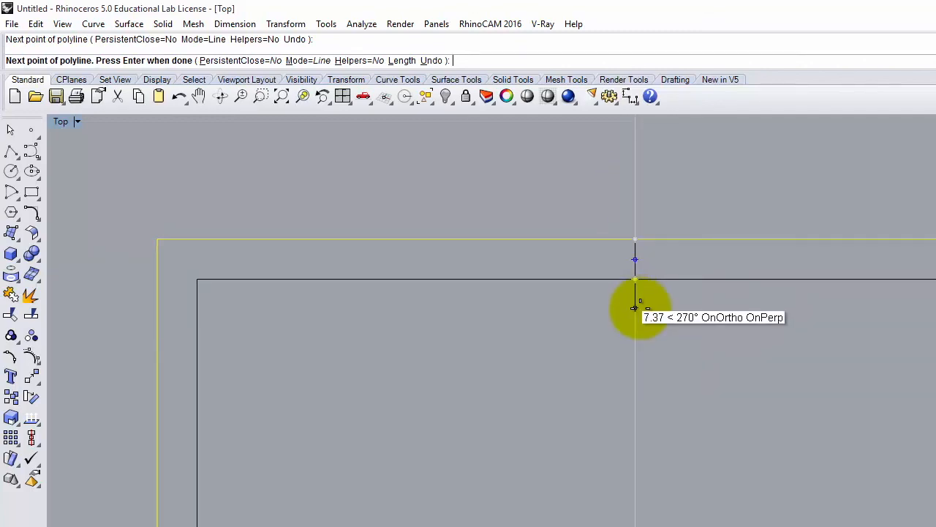
pyautogui.press('Return')
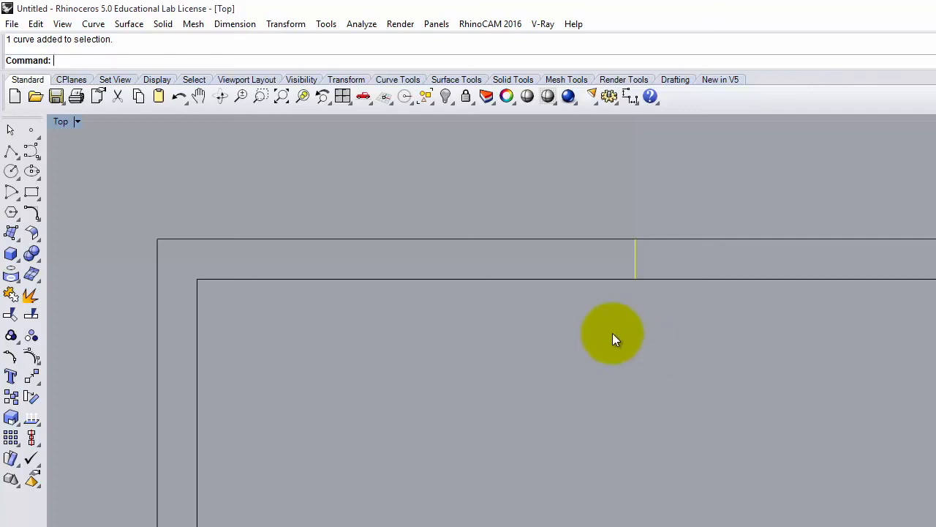
pyautogui.click(93, 24)
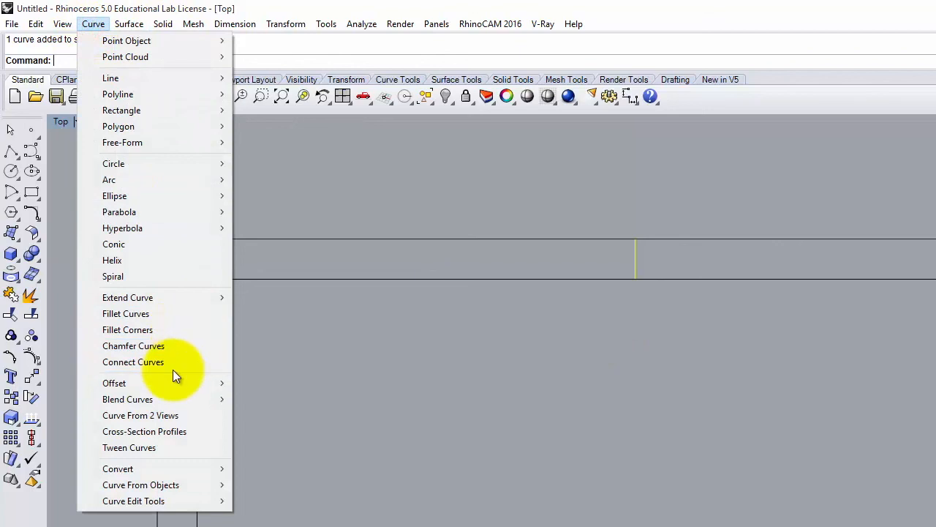
# - Offset the middle wall line 1'6" to both sides to mark the door opening edges
pyautogui.moveTo(171, 381)
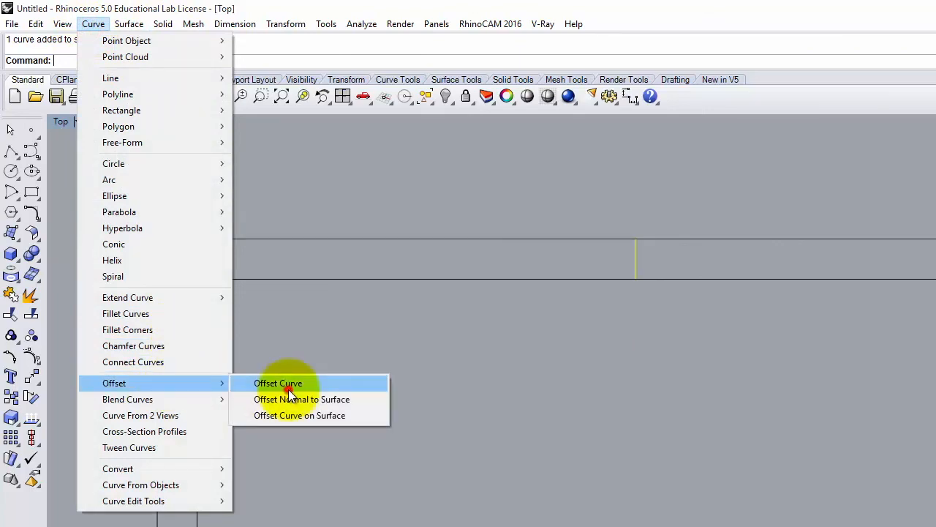
pyautogui.click(282, 383)
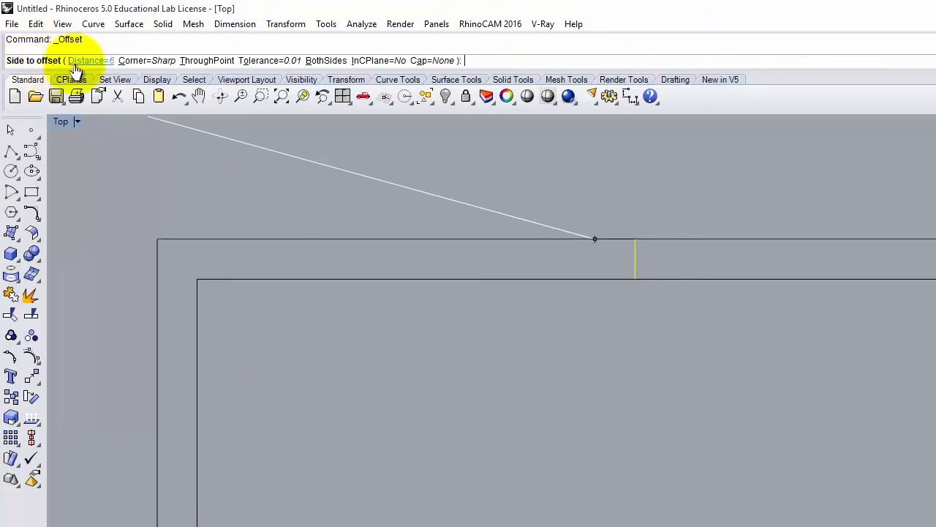
pyautogui.click(102, 61)
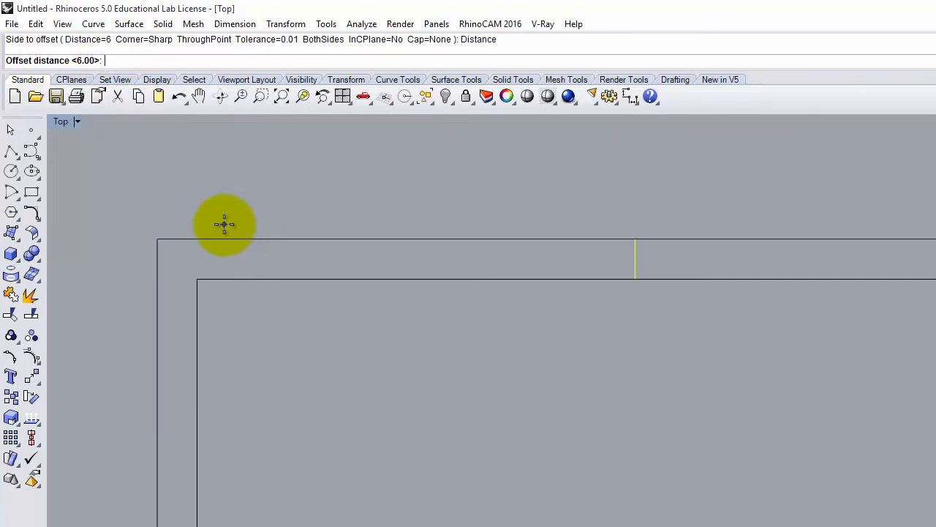
pyautogui.write('18')
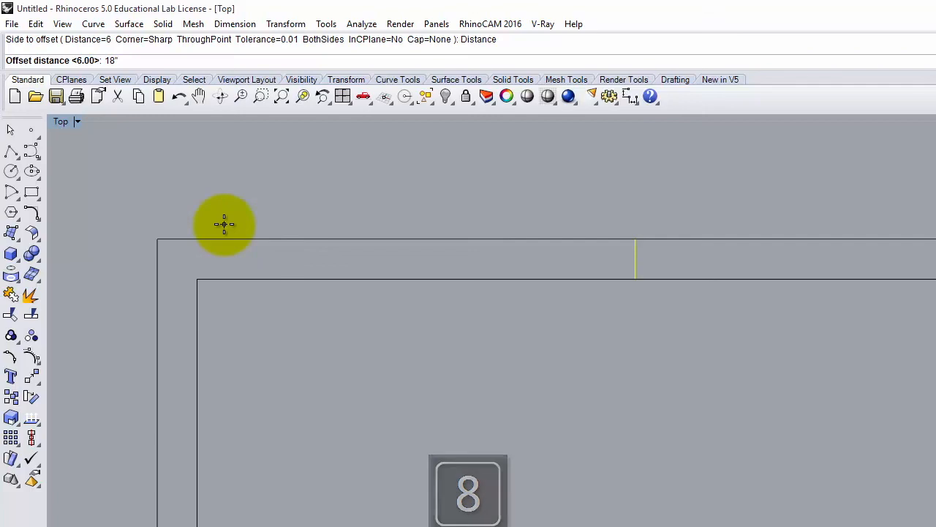
pyautogui.press('BackSpace')
pyautogui.press('BackSpace')
pyautogui.write('1\'6"')
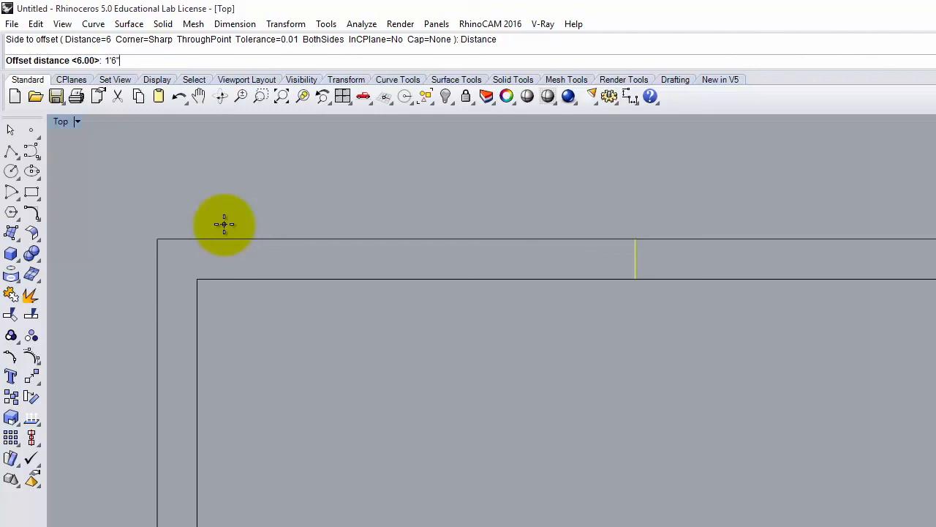
pyautogui.press('Return')
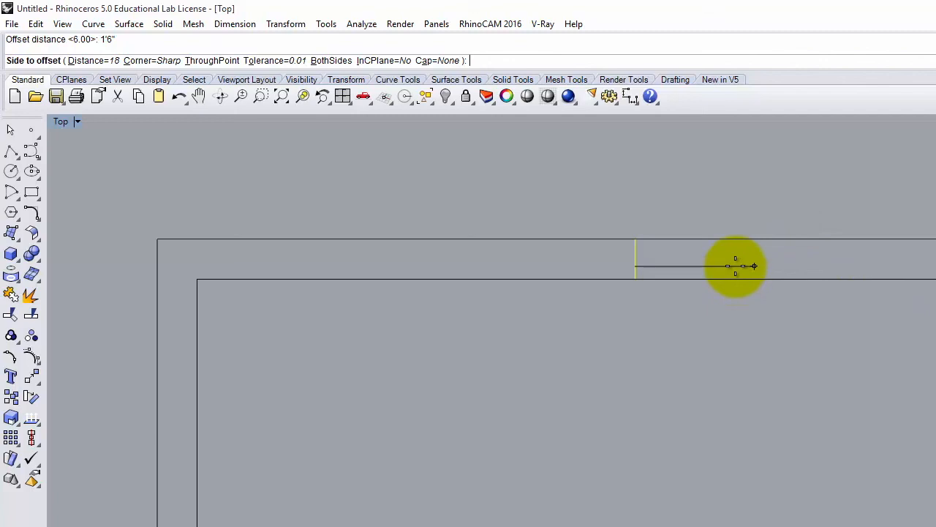
pyautogui.click(329, 61)
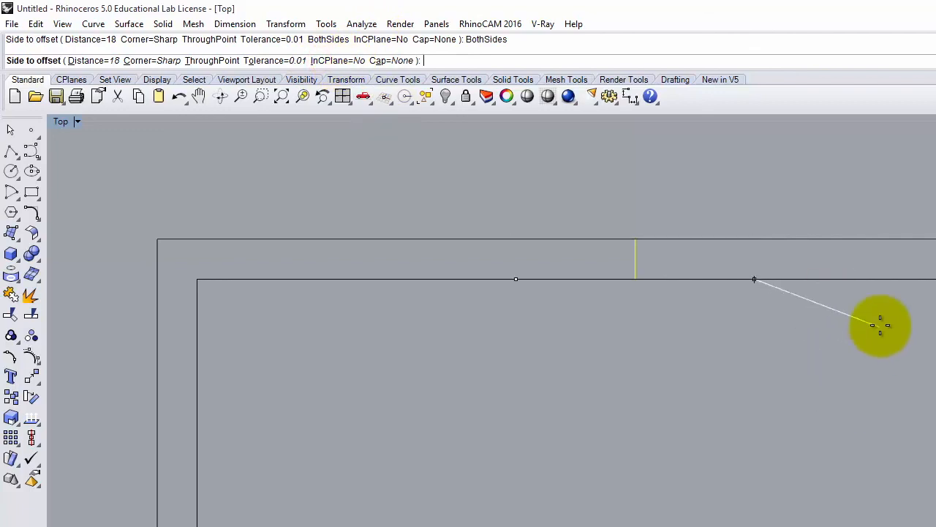
pyautogui.click(883, 261)
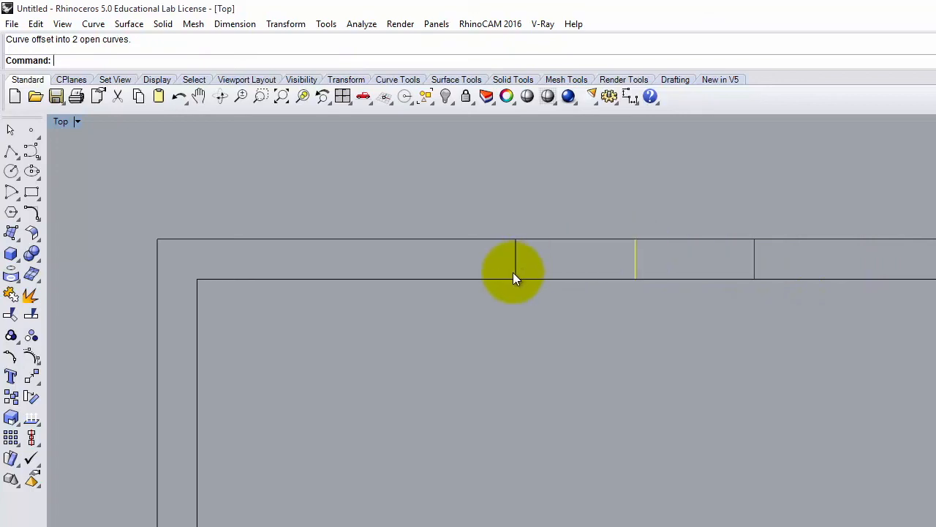
pyautogui.click(550, 379)
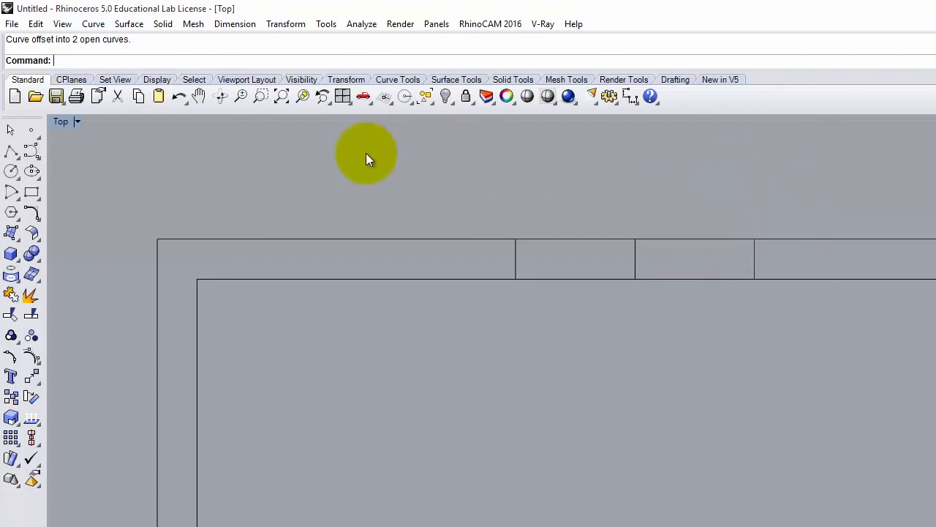
# - Start Trim and pick the two offset lines as cutting edges
pyautogui.click(284, 25)
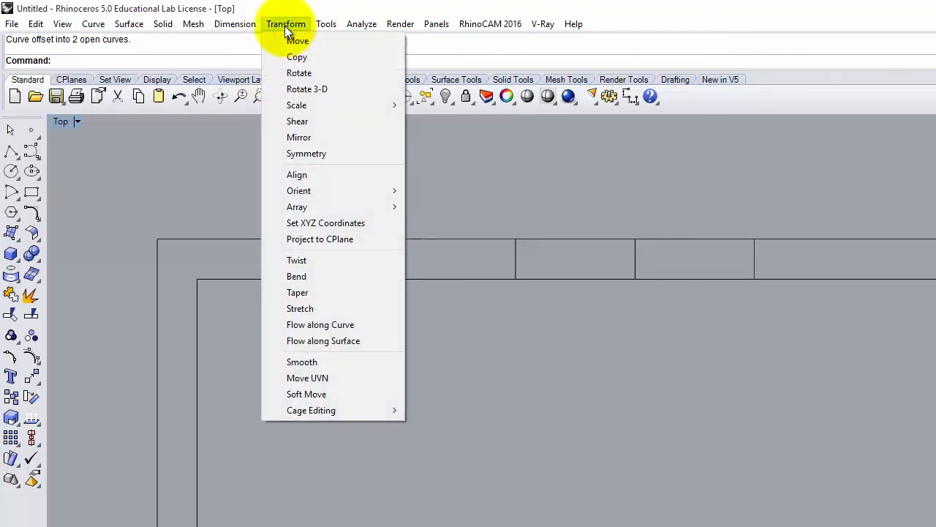
pyautogui.moveTo(43, 25)
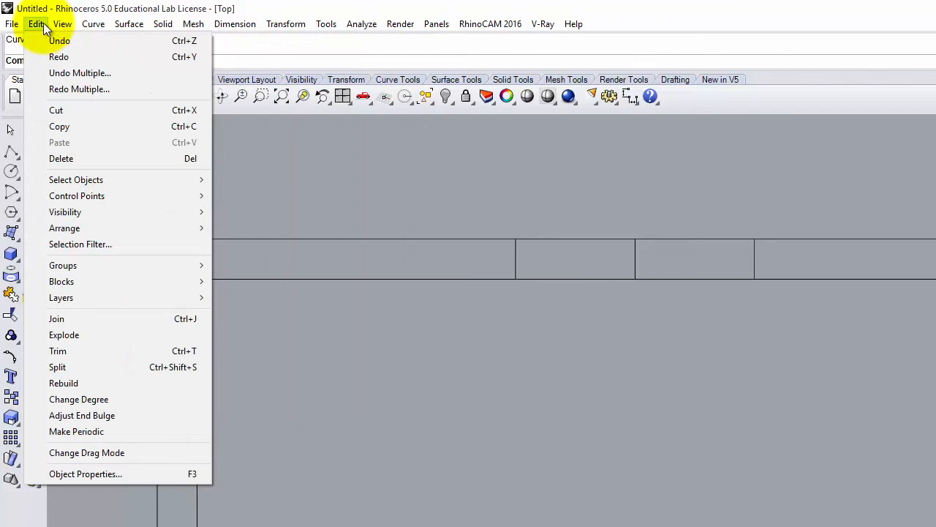
pyautogui.click(90, 351)
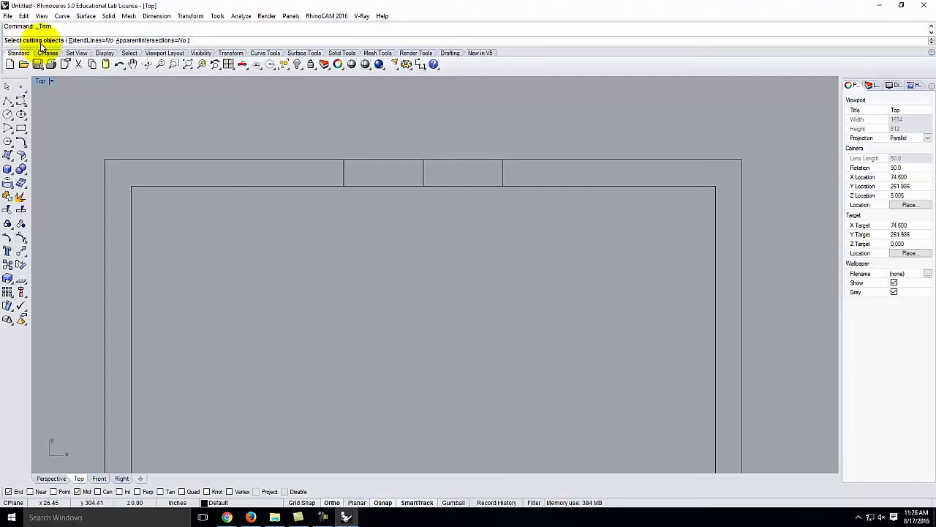
pyautogui.click(344, 171)
pyautogui.click(502, 170)
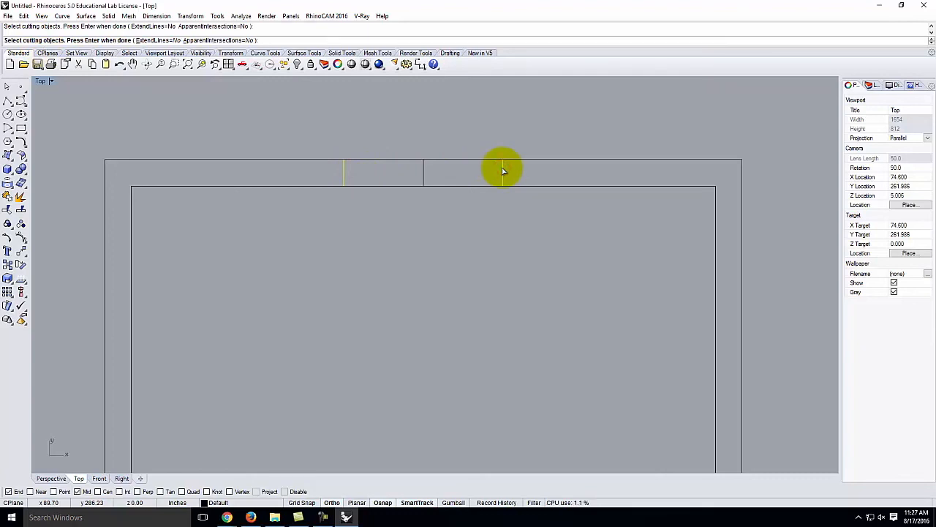
pyautogui.press('Return')
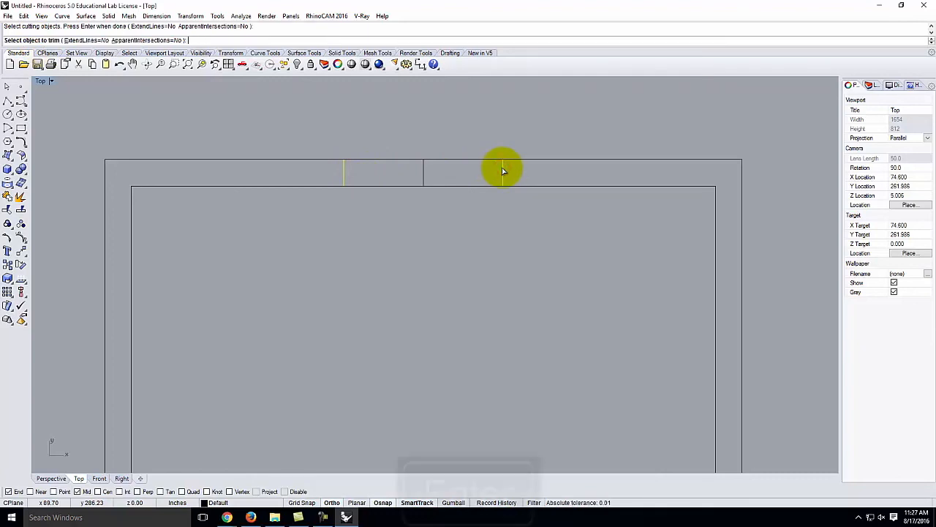
# - Trim both top wall lines between the cutters, leaving the door gap
pyautogui.click(454, 160)
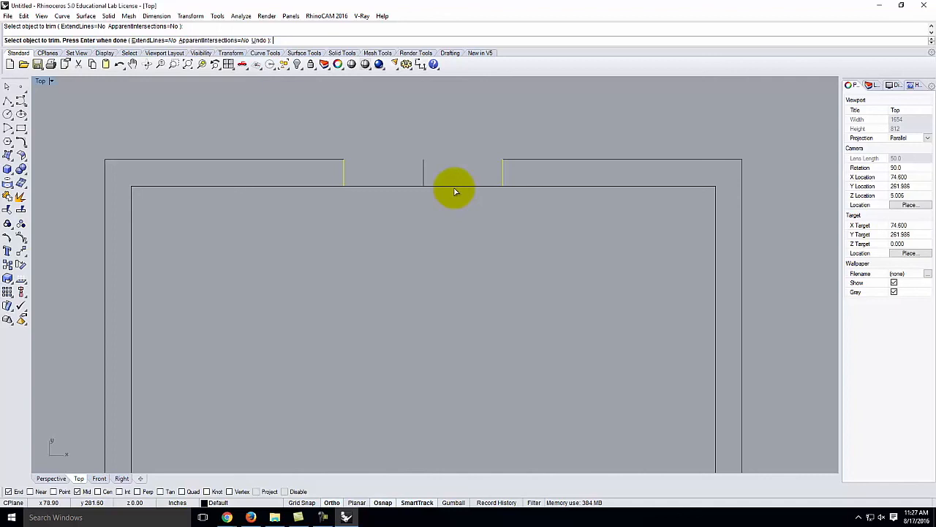
pyautogui.click(453, 187)
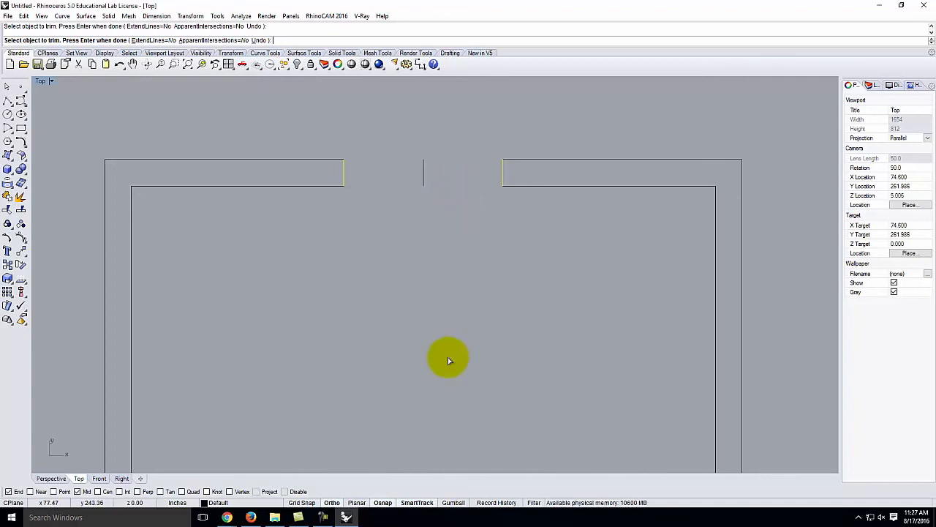
pyautogui.hotkey('ctrl', 'z')
pyautogui.hotkey('ctrl', 'z')
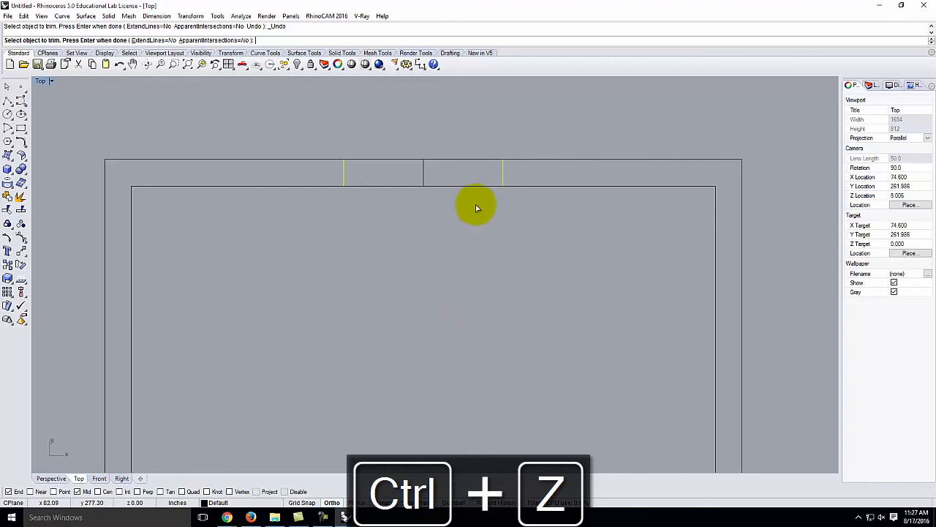
pyautogui.moveTo(479, 220); pyautogui.dragTo(448, 120)
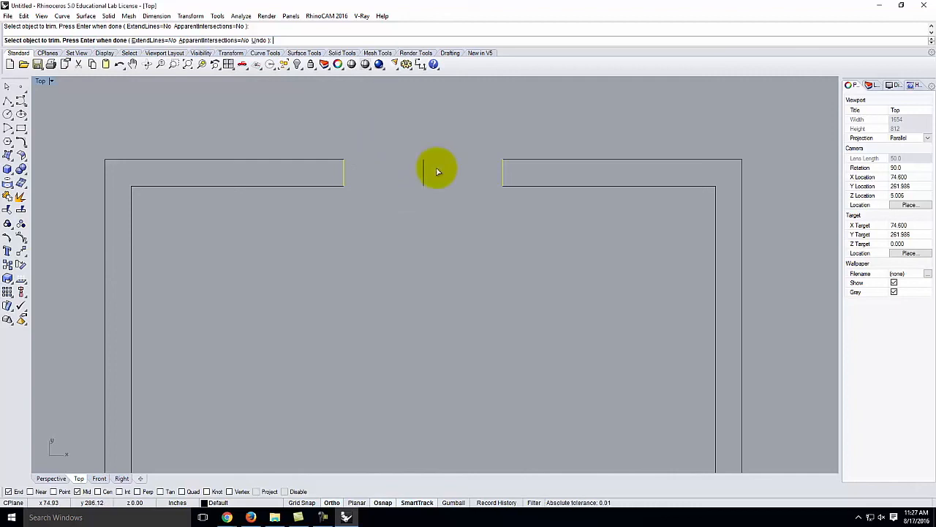
pyautogui.press('Return')
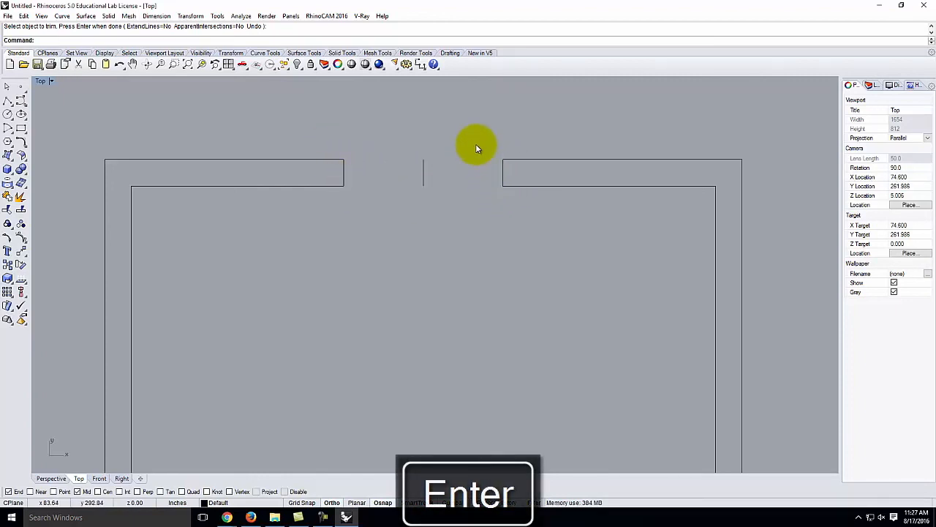
pyautogui.moveTo(472, 133); pyautogui.dragTo(414, 191)
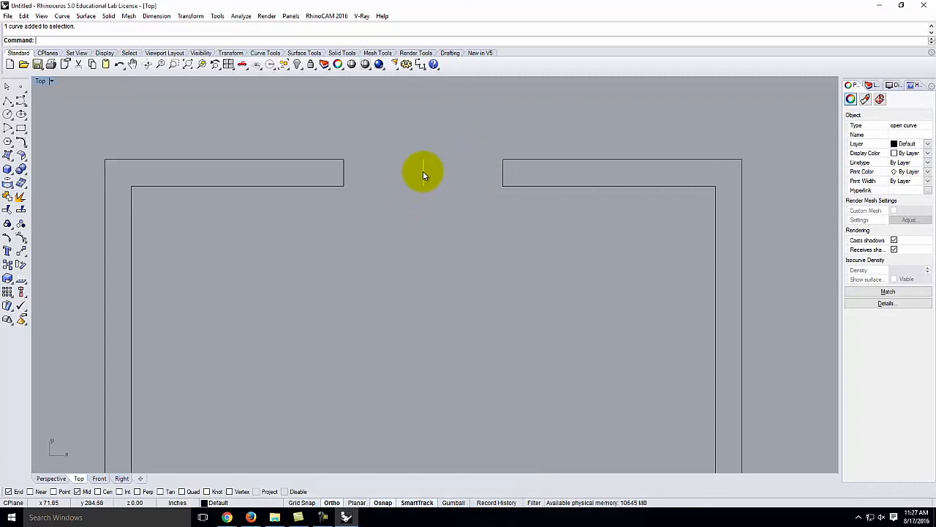
# - Delete the leftover middle line and pick the wall and door-edge curves
pyautogui.press('Delete')
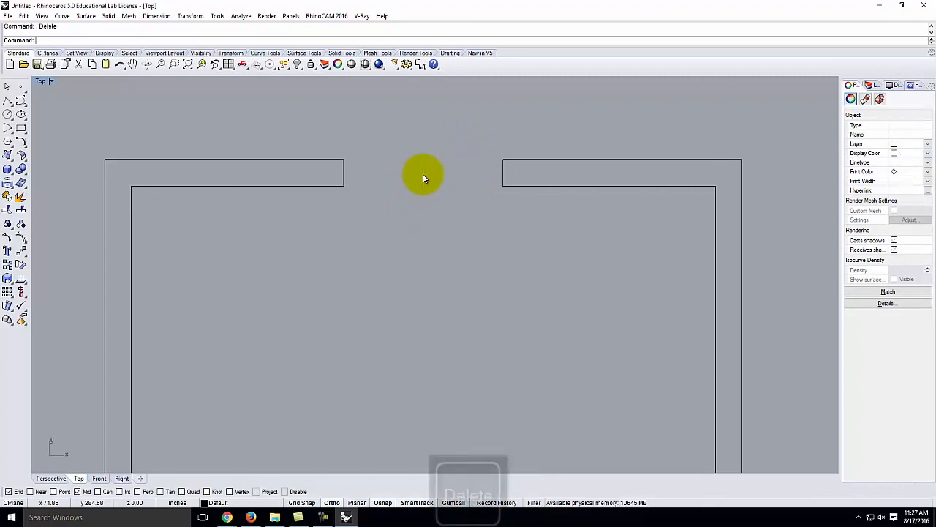
pyautogui.click(393, 170)
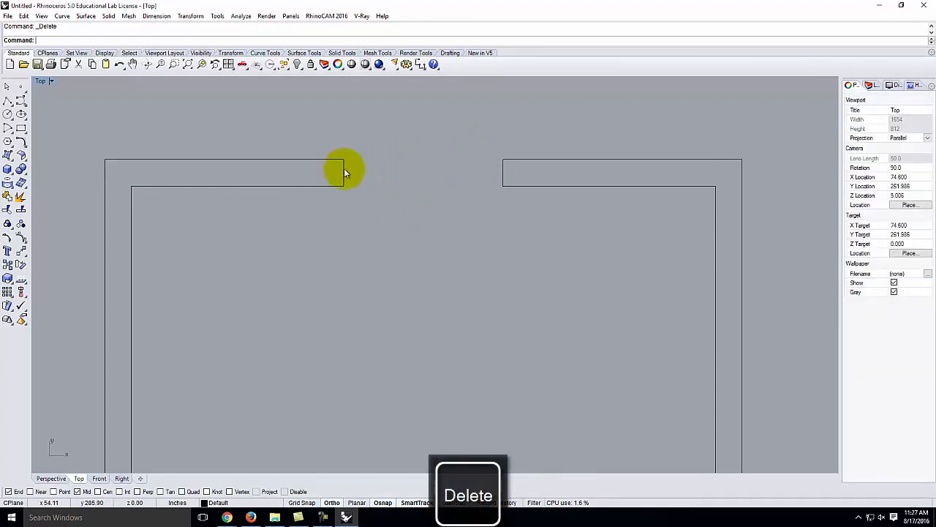
pyautogui.click(344, 169)
pyautogui.click(510, 178)
pyautogui.click(523, 187)
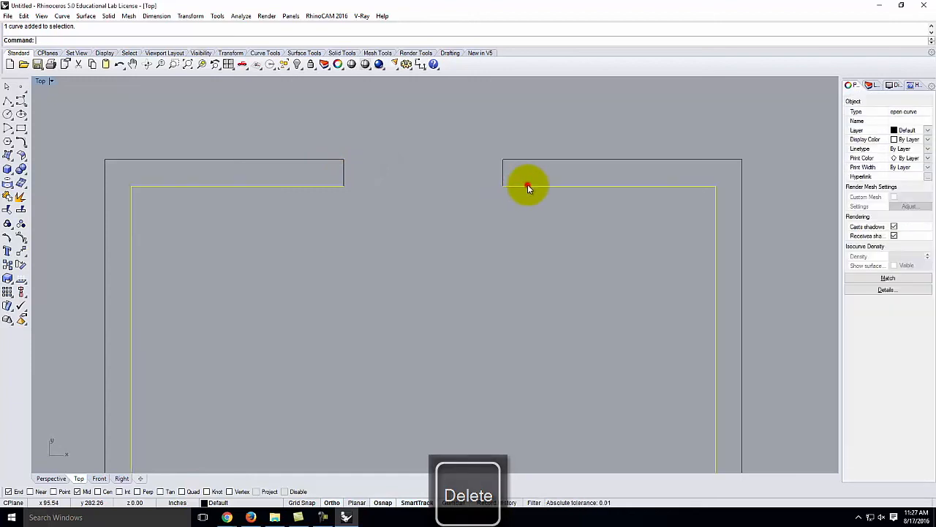
pyautogui.click(511, 159)
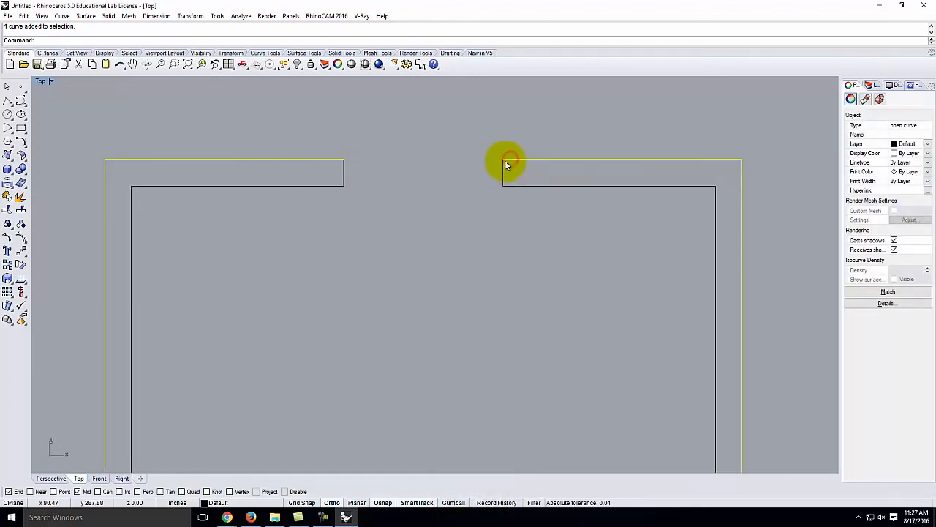
pyautogui.click(504, 178)
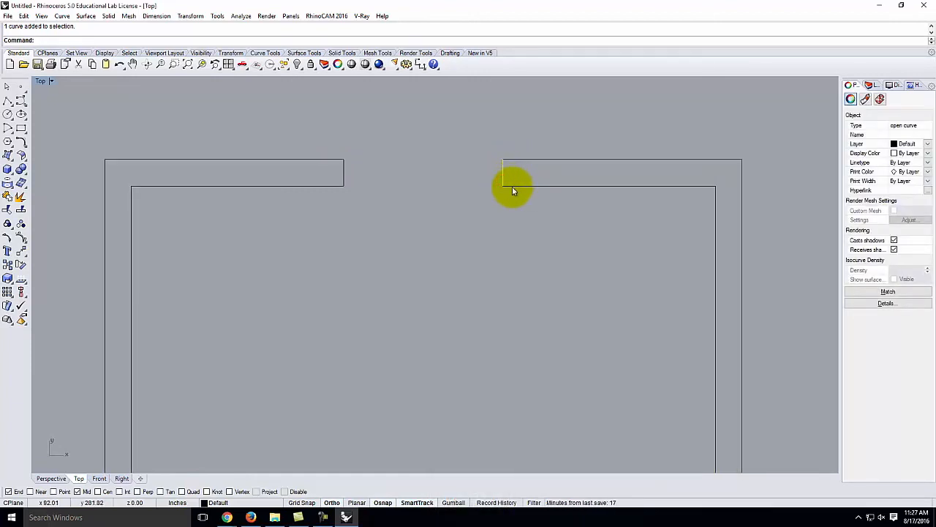
pyautogui.click(512, 187)
pyautogui.click(514, 160)
pyautogui.click(517, 138)
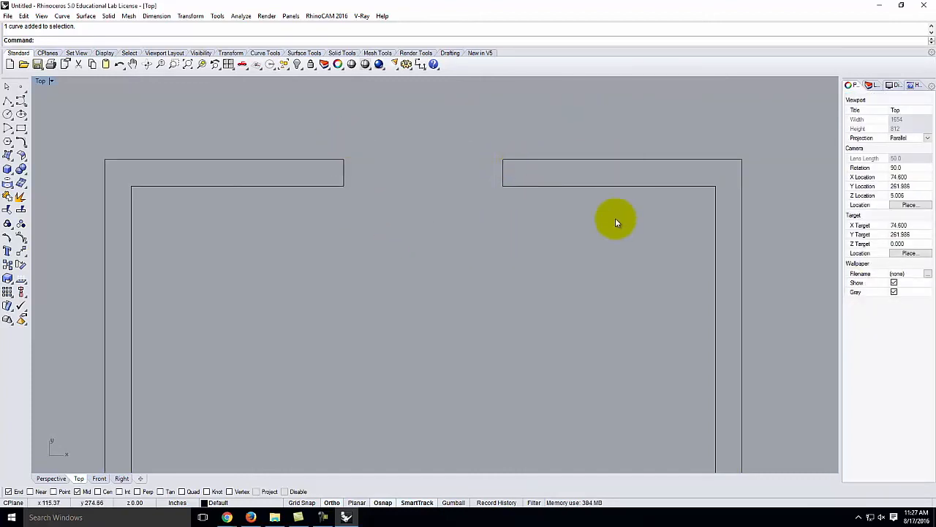
# - Window-select all the wall outline curves around the door gap
pyautogui.moveTo(572, 234); pyautogui.dragTo(316, 131)
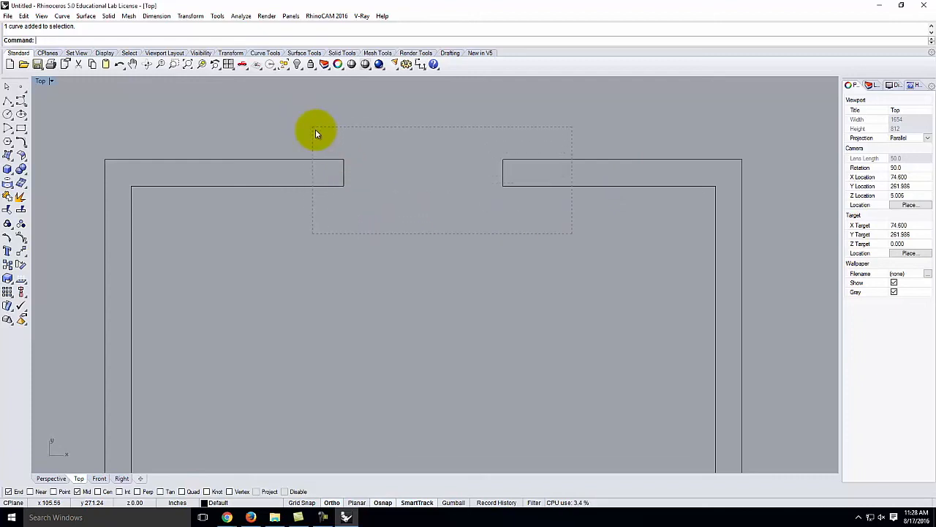
pyautogui.moveTo(572, 234); pyautogui.dragTo(300, 136)
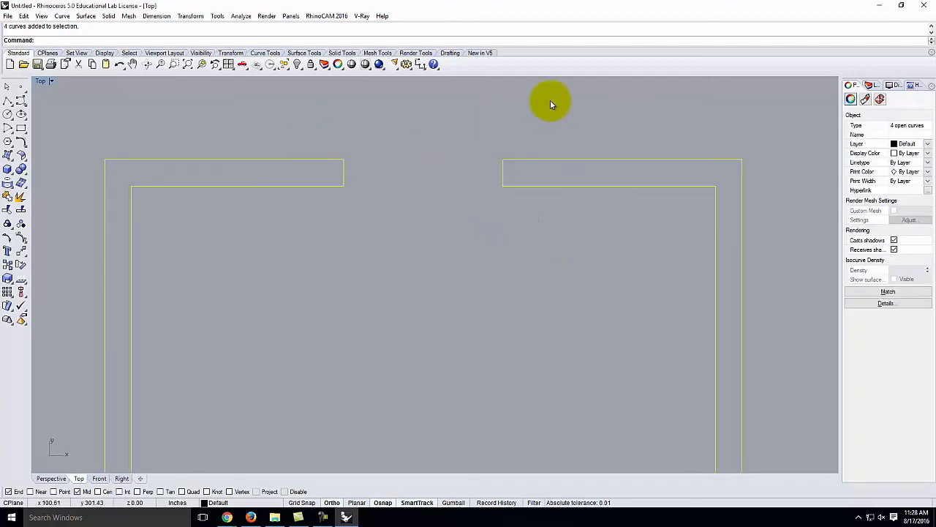
pyautogui.click(562, 241)
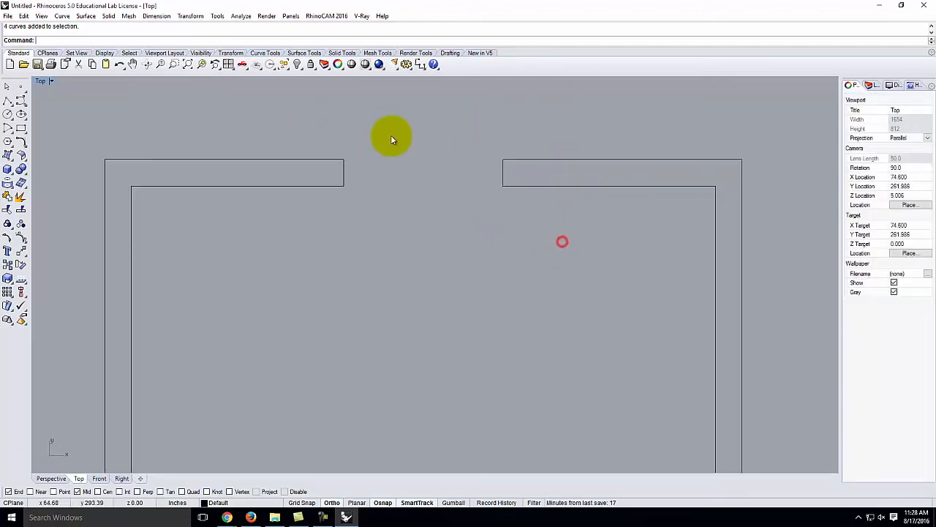
pyautogui.moveTo(278, 114); pyautogui.dragTo(582, 243)
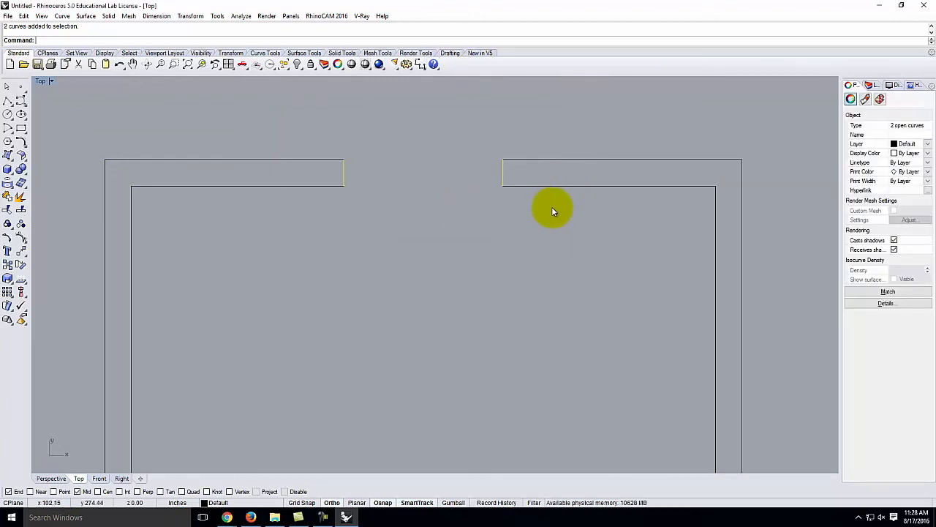
pyautogui.click(587, 243)
pyautogui.moveTo(589, 247); pyautogui.dragTo(303, 128)
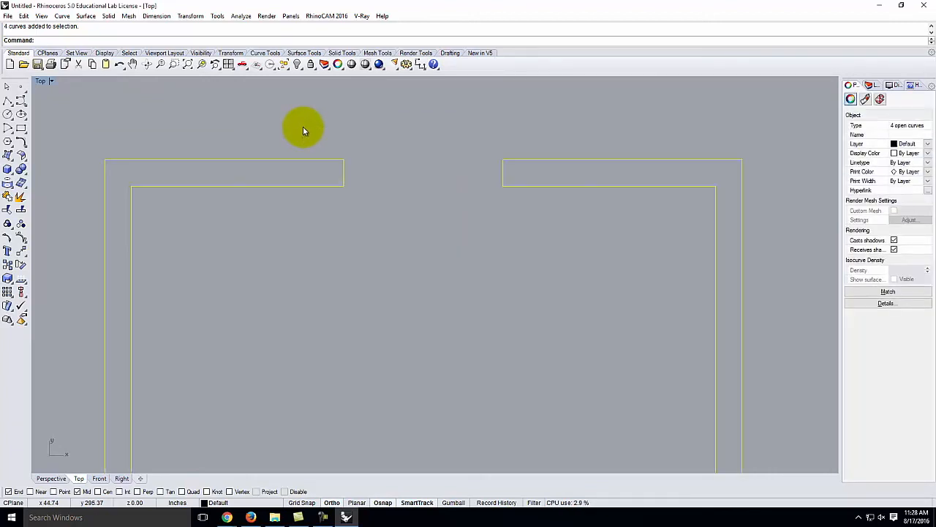
pyautogui.click(303, 127)
pyautogui.moveTo(298, 102); pyautogui.dragTo(644, 289)
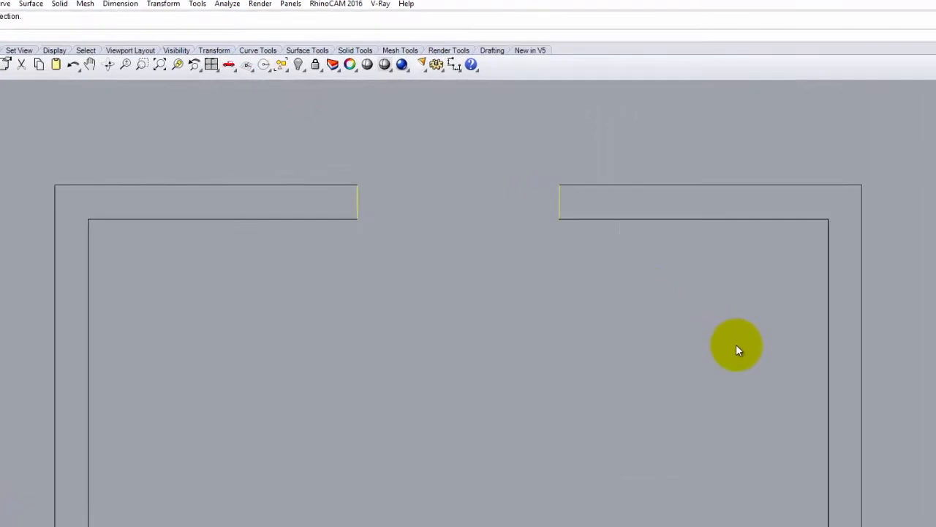
pyautogui.moveTo(735, 349); pyautogui.dragTo(323, 139)
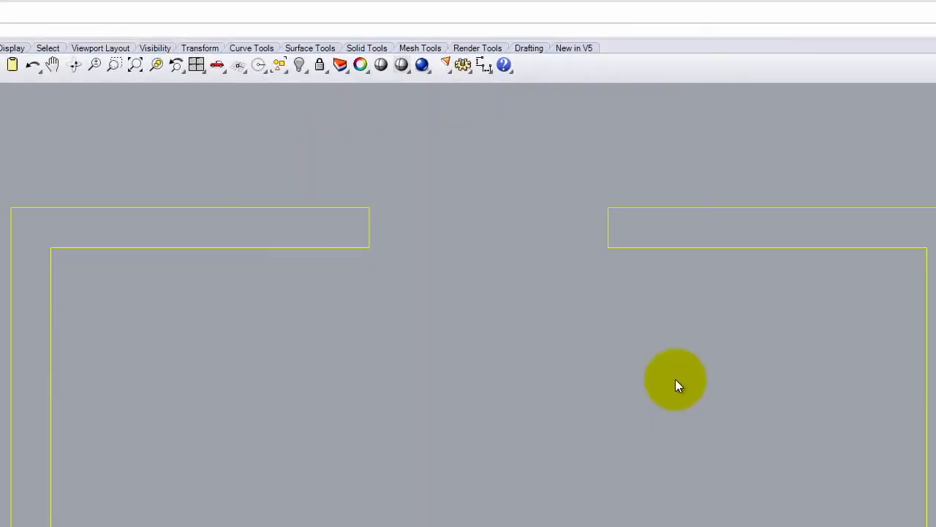
pyautogui.click(675, 379)
pyautogui.moveTo(738, 392); pyautogui.dragTo(320, 126)
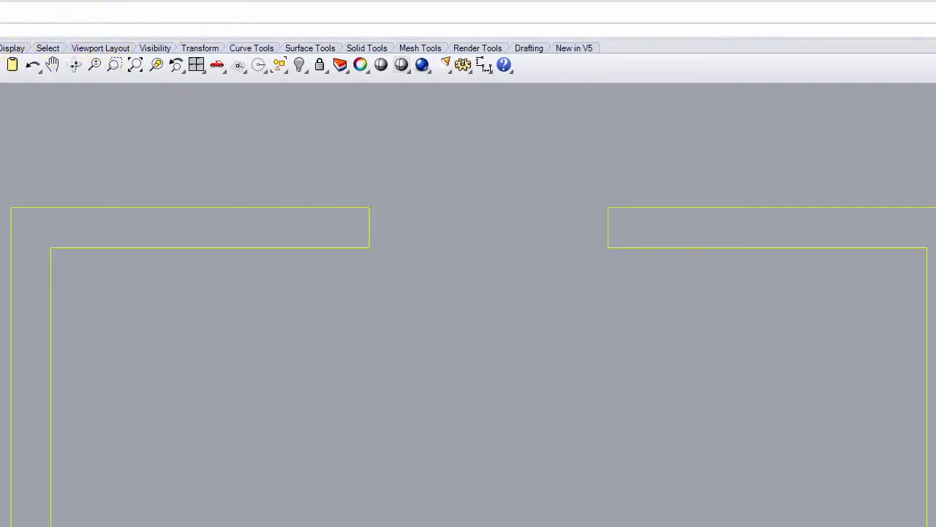
# - Join the selected wall curves into one curve and check the result
pyautogui.click(0, 0)
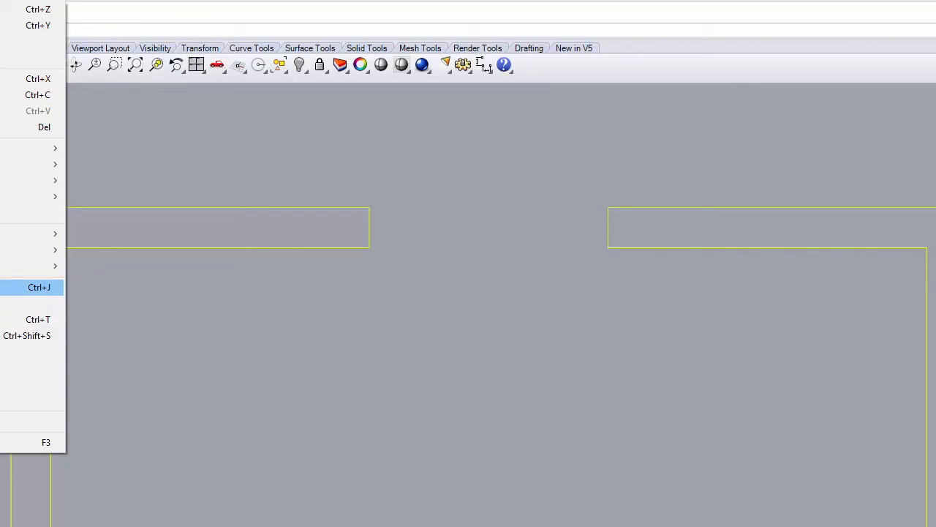
pyautogui.click(7, 286)
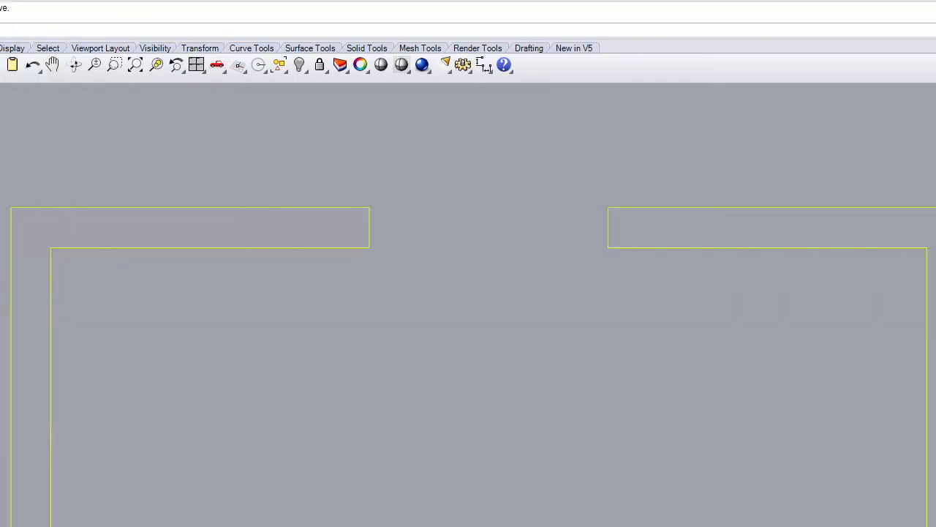
pyautogui.click(574, 402)
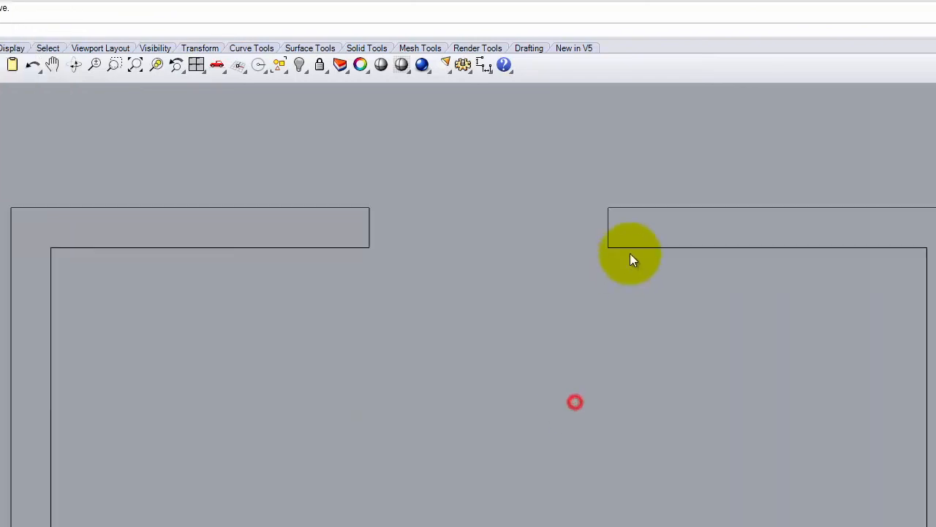
pyautogui.click(643, 249)
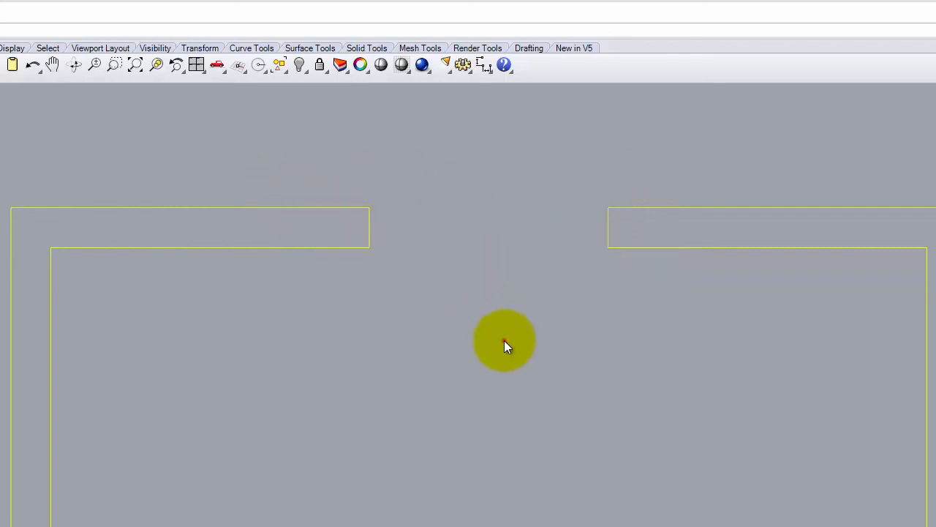
pyautogui.click(502, 339)
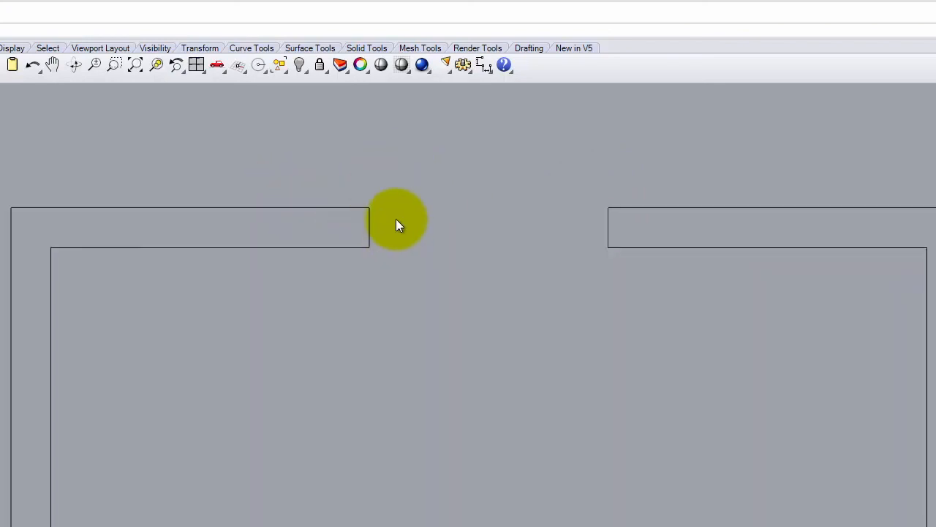
# - Draw a trial vertical line at the right wall's corner, then delete it
pyautogui.hotkey('ctrl', 'z')
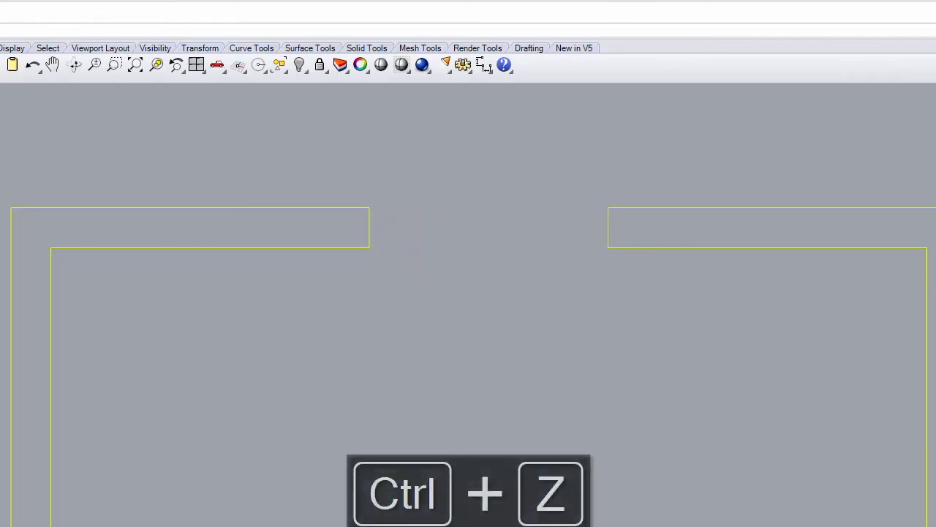
pyautogui.click(539, 447)
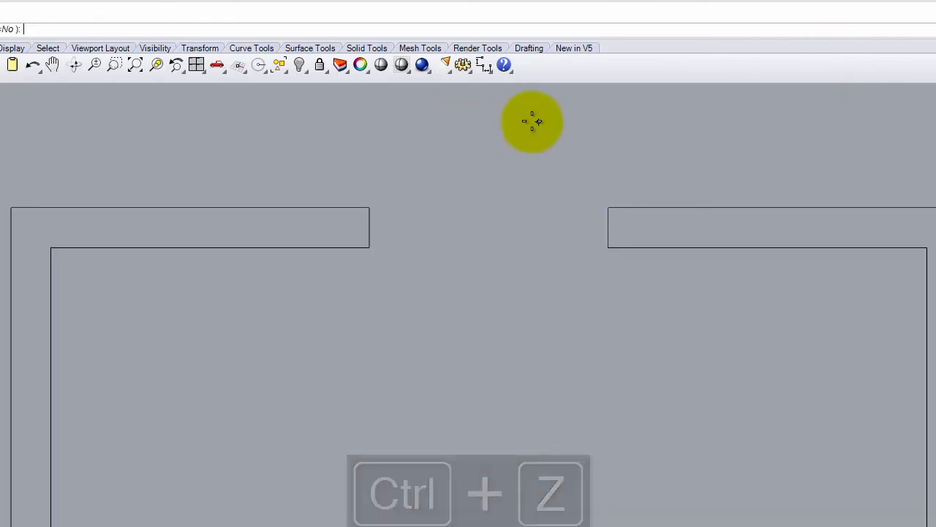
pyautogui.click(608, 208)
pyautogui.click(608, 280)
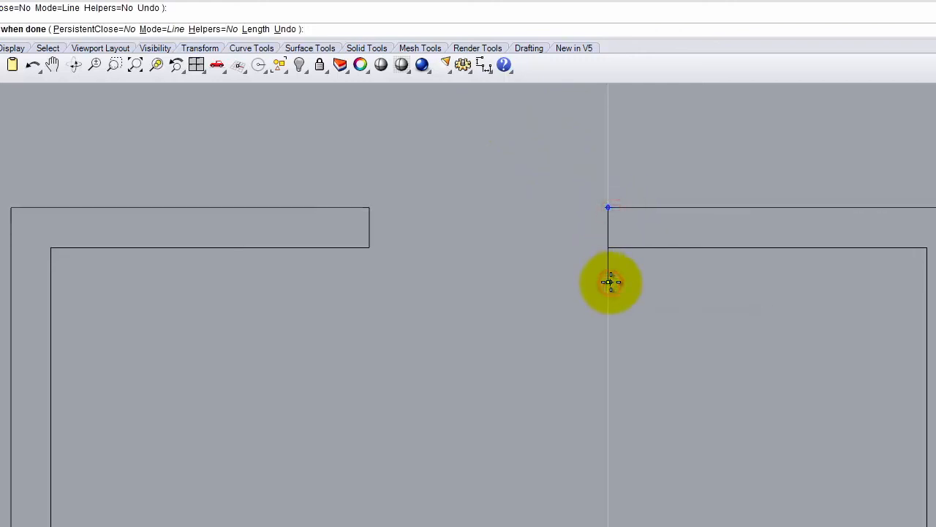
pyautogui.press('Return')
pyautogui.moveTo(581, 125); pyautogui.dragTo(616, 261)
pyautogui.press('Delete')
# - Try joining all the wall curves, then undo the join
pyautogui.moveTo(754, 351); pyautogui.dragTo(348, 191)
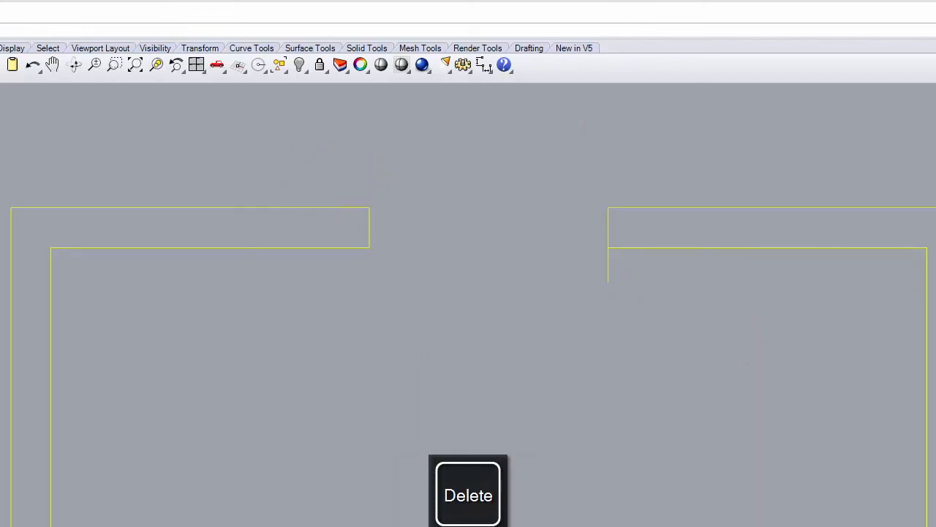
pyautogui.click(0, 0)
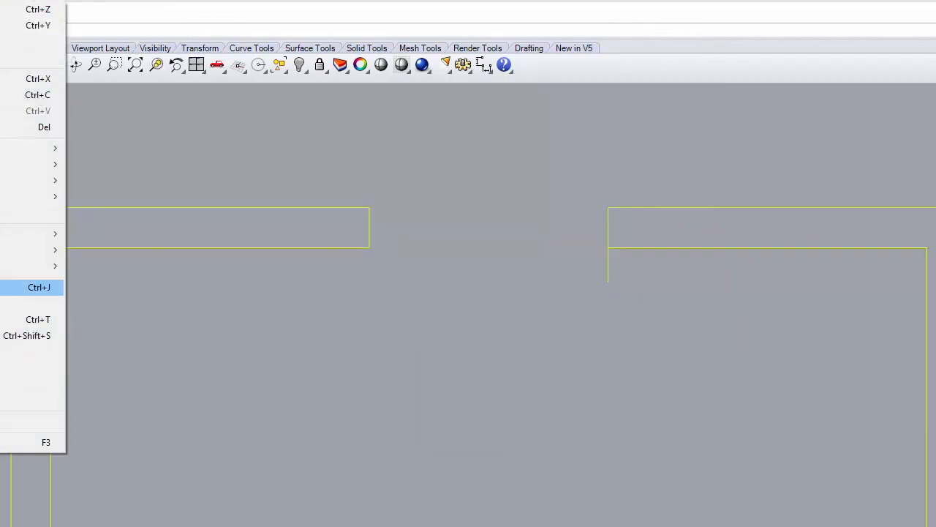
pyautogui.click(7, 288)
pyautogui.click(506, 361)
pyautogui.click(625, 247)
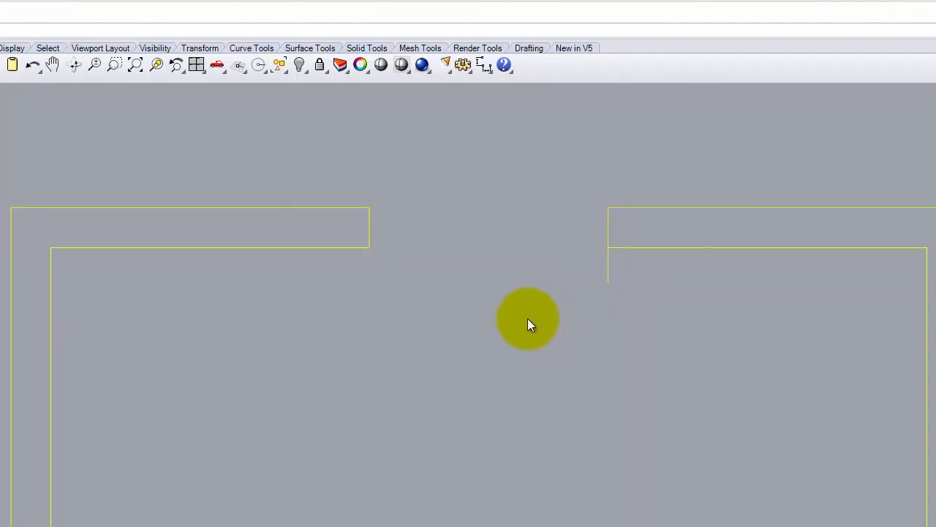
pyautogui.hotkey('ctrl', 'z')
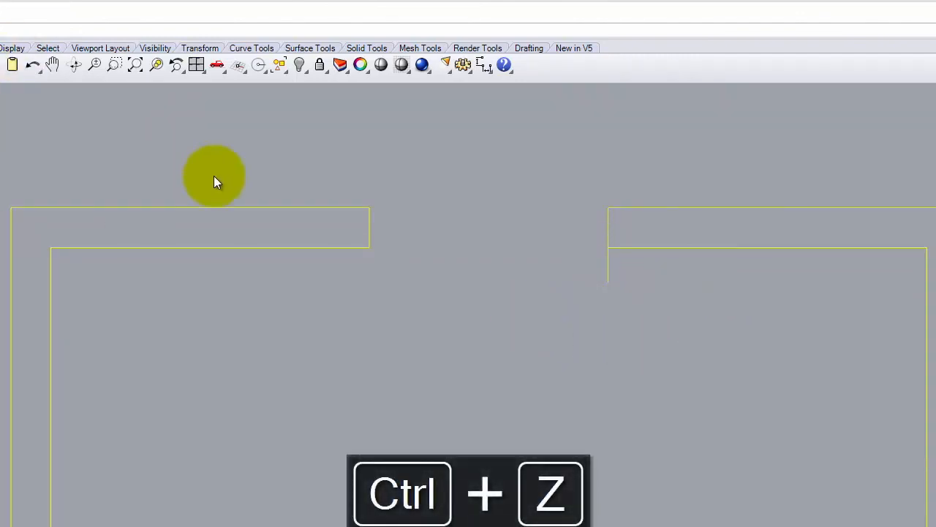
pyautogui.click(570, 372)
# - Delete the stray short line and cap the right wall end with a vertical line
pyautogui.moveTo(661, 283); pyautogui.dragTo(554, 243)
pyautogui.click(610, 272)
pyautogui.press('Delete')
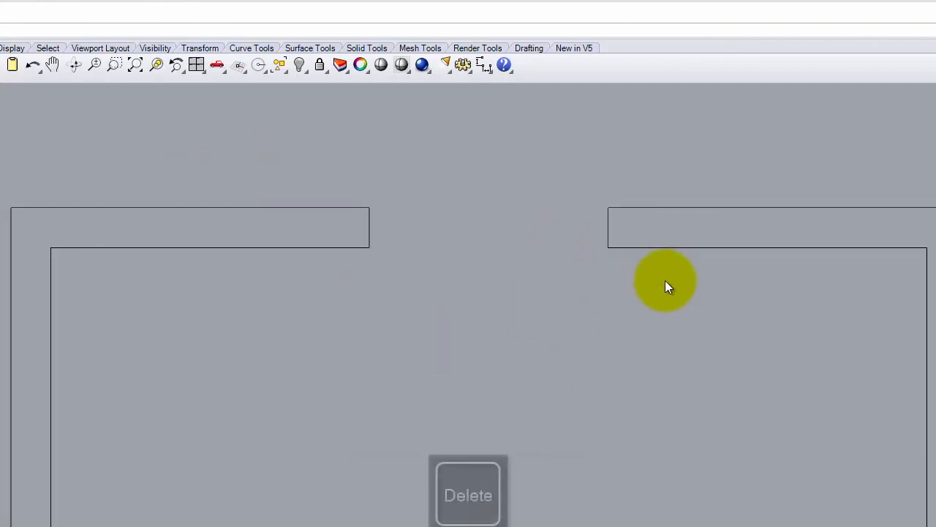
pyautogui.press('Return')
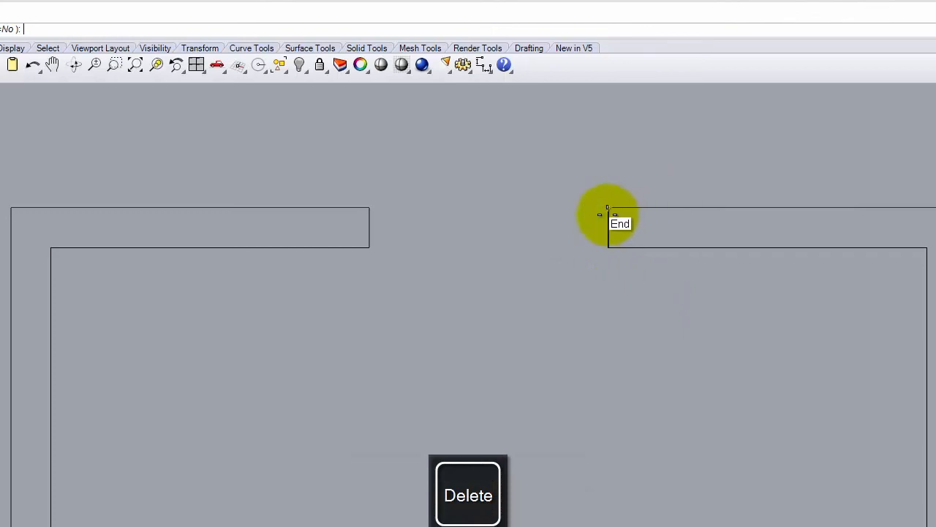
pyautogui.click(607, 209)
pyautogui.click(608, 248)
pyautogui.press('Return')
pyautogui.moveTo(564, 246); pyautogui.dragTo(287, 150)
pyautogui.click(24, 15)
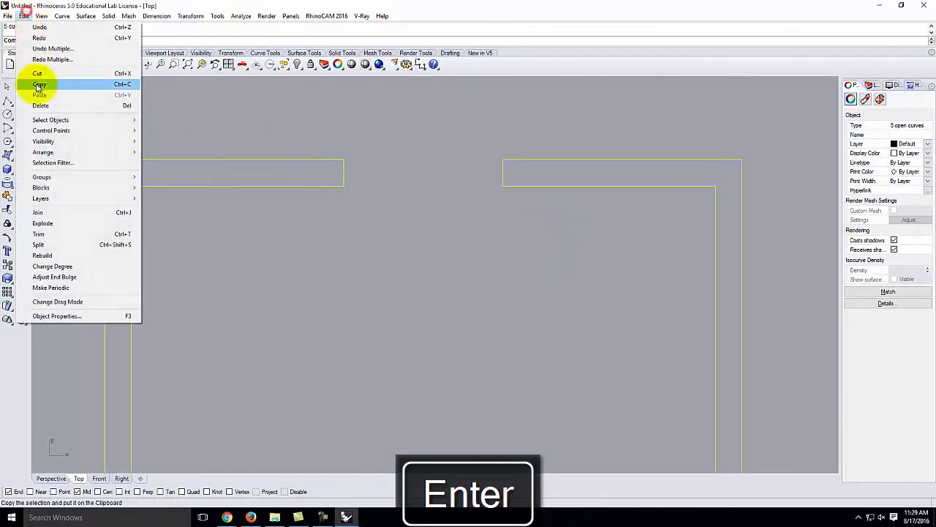
# - Join the selected wall curves, then delete the right wall's end line
pyautogui.click(38, 213)
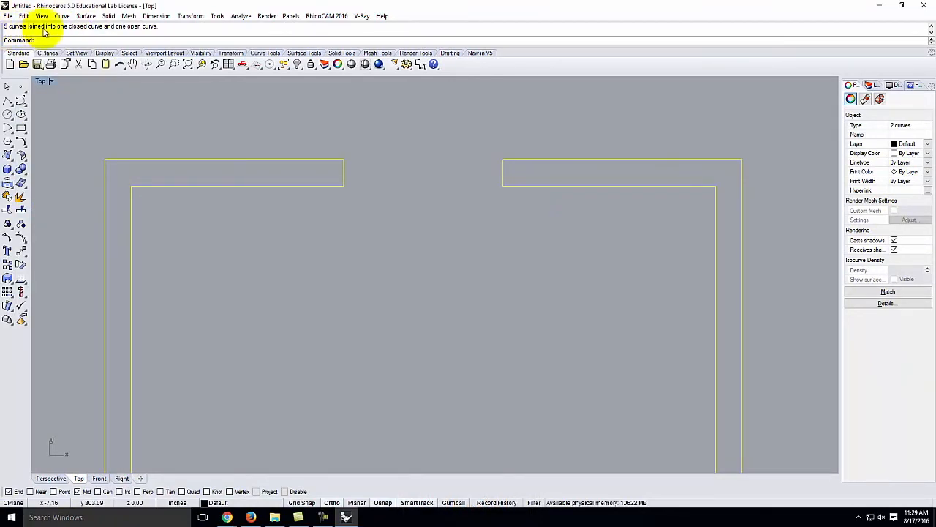
pyautogui.click(417, 217)
pyautogui.click(503, 171)
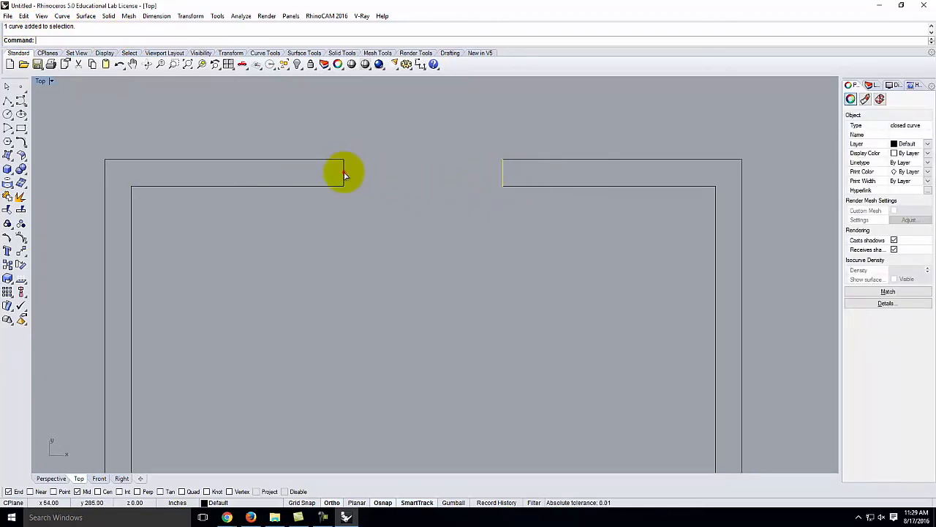
pyautogui.click(344, 171)
pyautogui.click(504, 172)
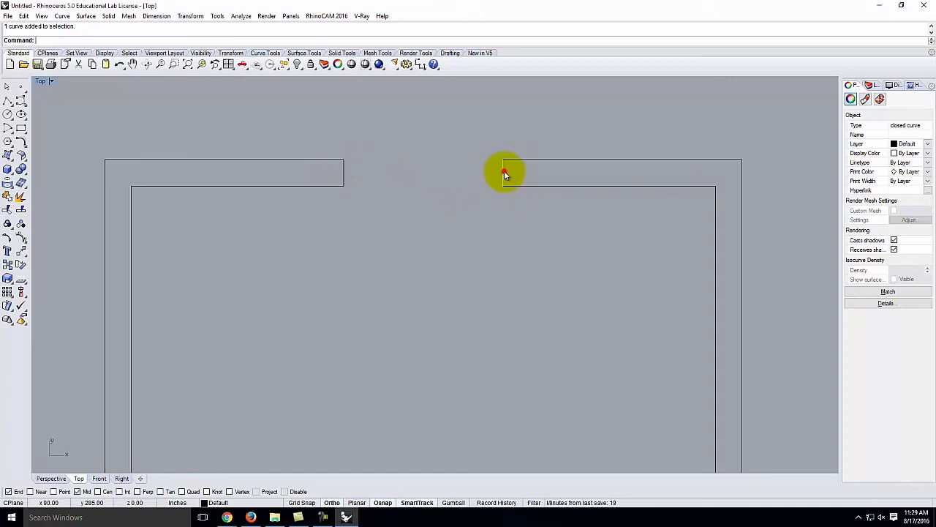
pyautogui.click(345, 172)
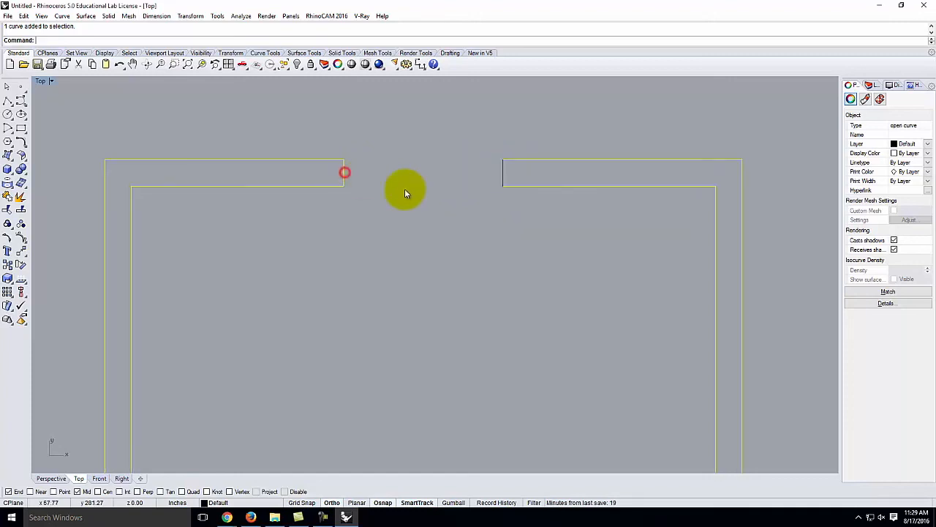
pyautogui.click(405, 190)
pyautogui.click(503, 171)
pyautogui.press('Delete')
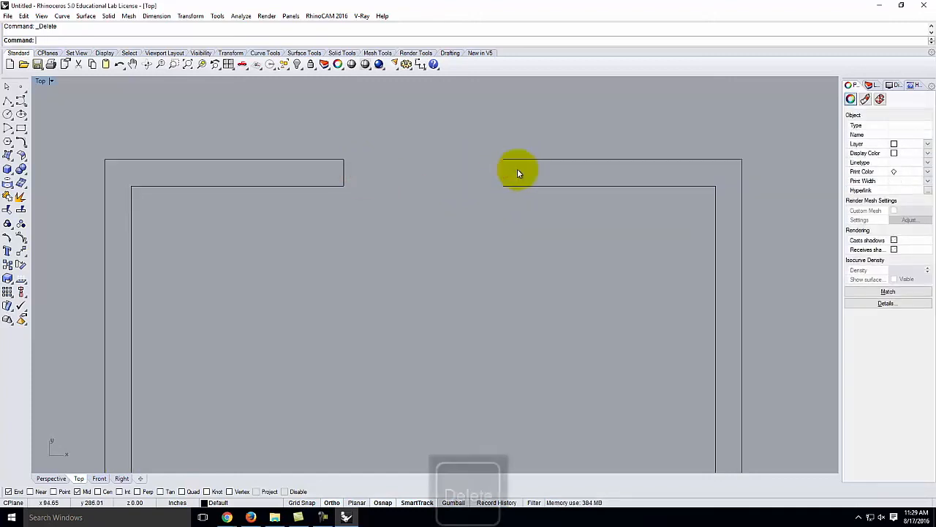
# - Redraw the right wall's end line and join both right wall curves into one outline
pyautogui.click(7, 103)
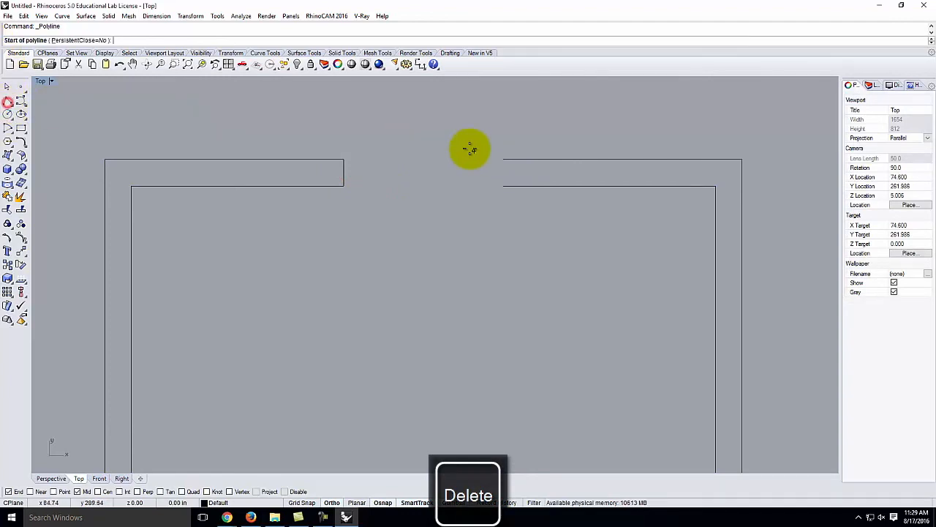
pyautogui.click(502, 159)
pyautogui.click(503, 186)
pyautogui.press('Return')
pyautogui.moveTo(527, 231); pyautogui.dragTo(332, 126)
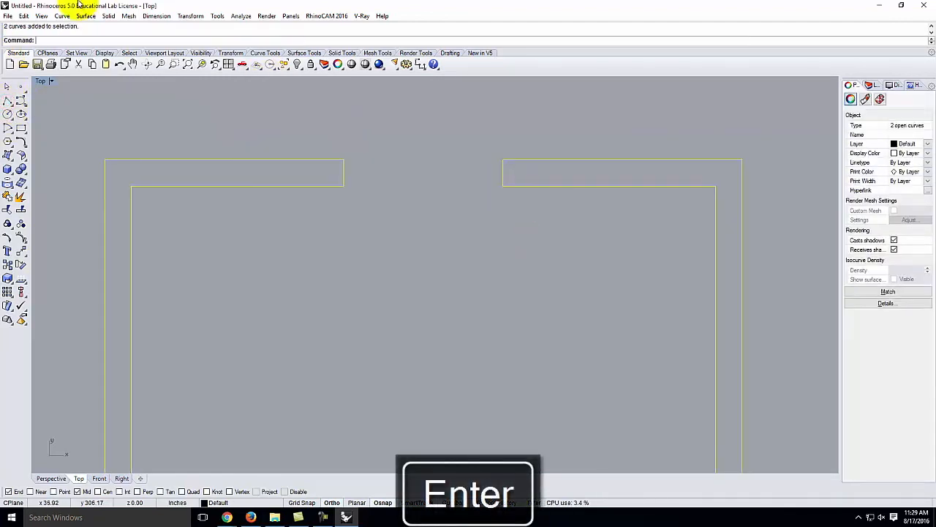
pyautogui.click(25, 15)
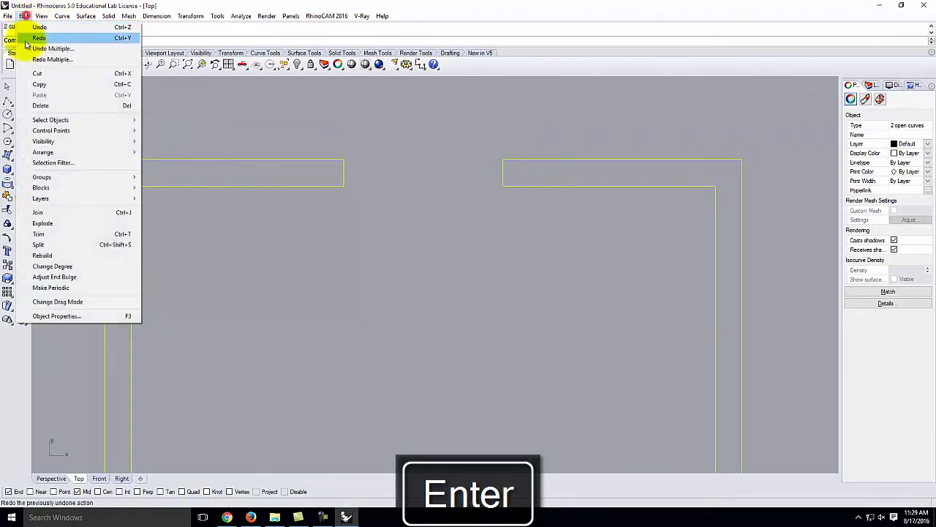
pyautogui.click(40, 212)
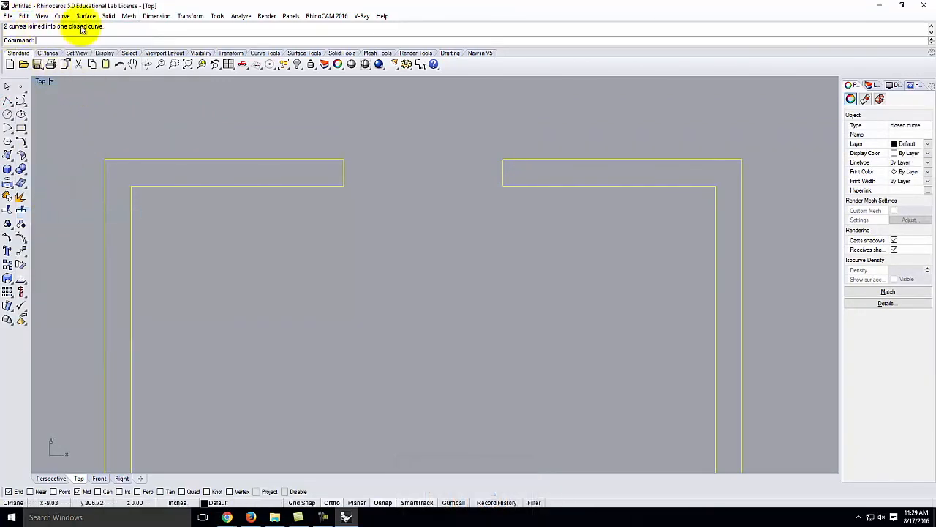
pyautogui.click(488, 137)
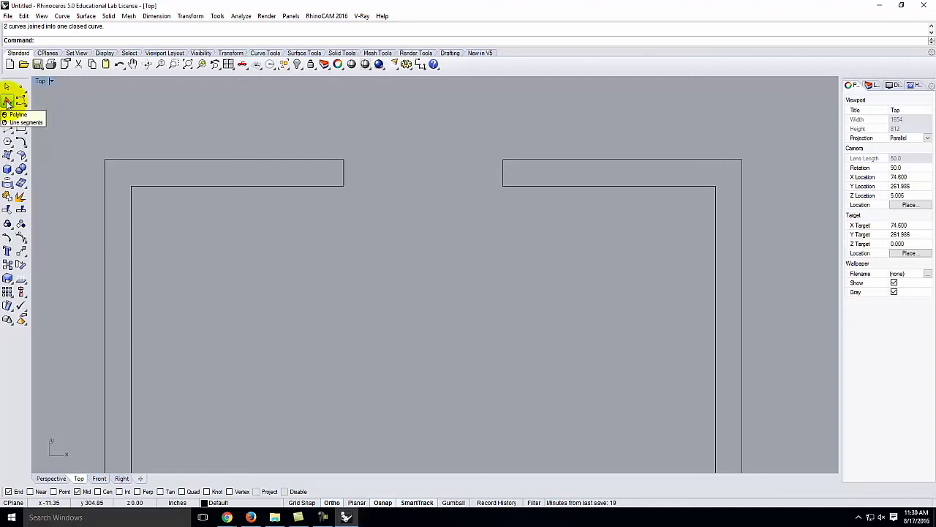
# - Draw a polyline from the top-left outer corner, 18 inches along the wall then 6 inches down
pyautogui.click(7, 102)
pyautogui.click(106, 160)
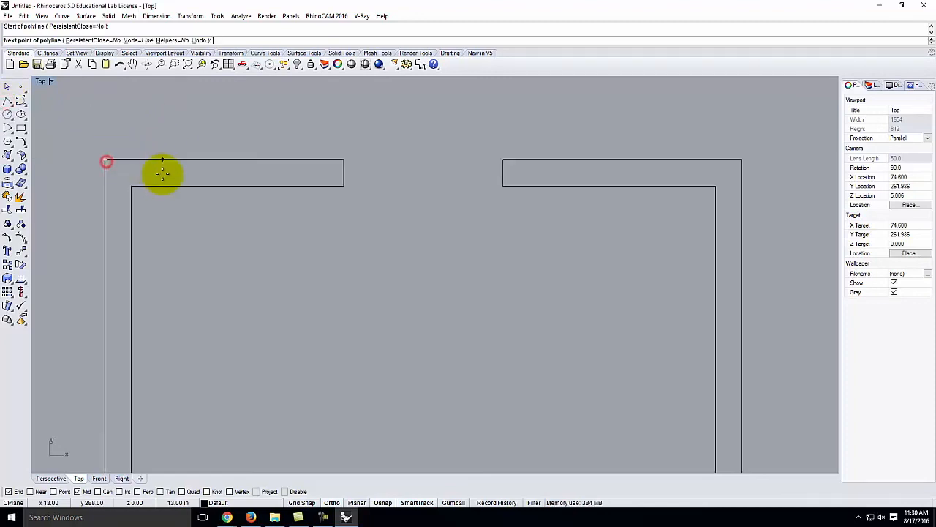
pyautogui.write('18"')
pyautogui.hotkey('shift', 'Return')
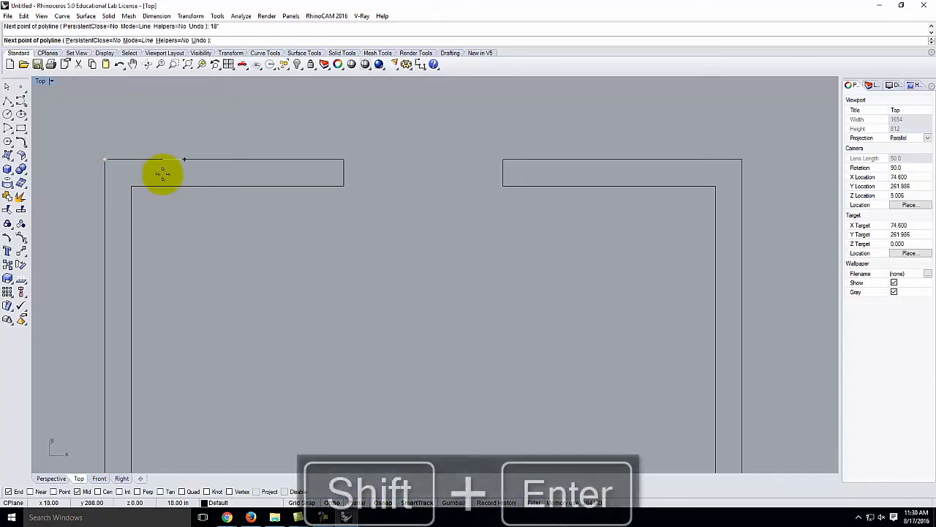
pyautogui.click(177, 176)
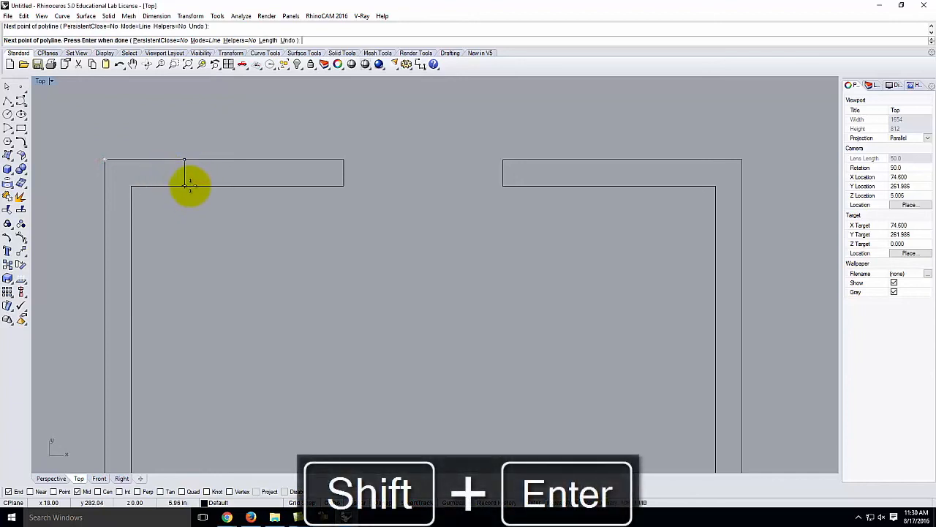
pyautogui.write('6"')
pyautogui.press('Return')
pyautogui.click(196, 225)
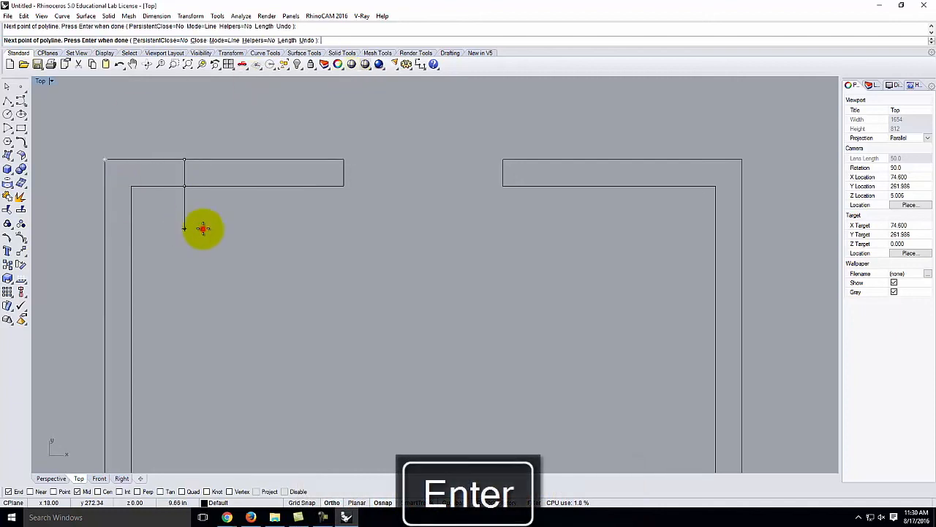
pyautogui.press('Return')
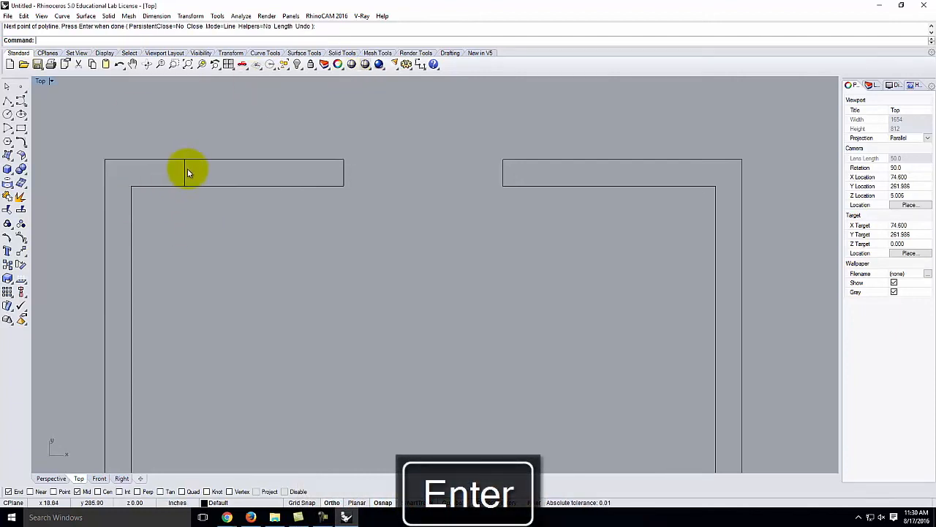
# - Select and delete the stray test line in the top-left wall
pyautogui.click(185, 173)
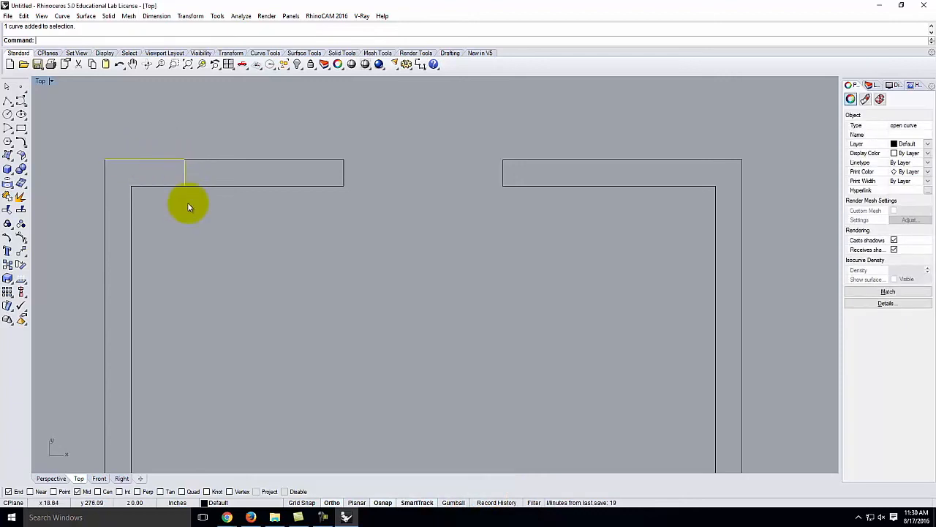
pyautogui.click(202, 172)
pyautogui.moveTo(155, 174); pyautogui.dragTo(155, 174)
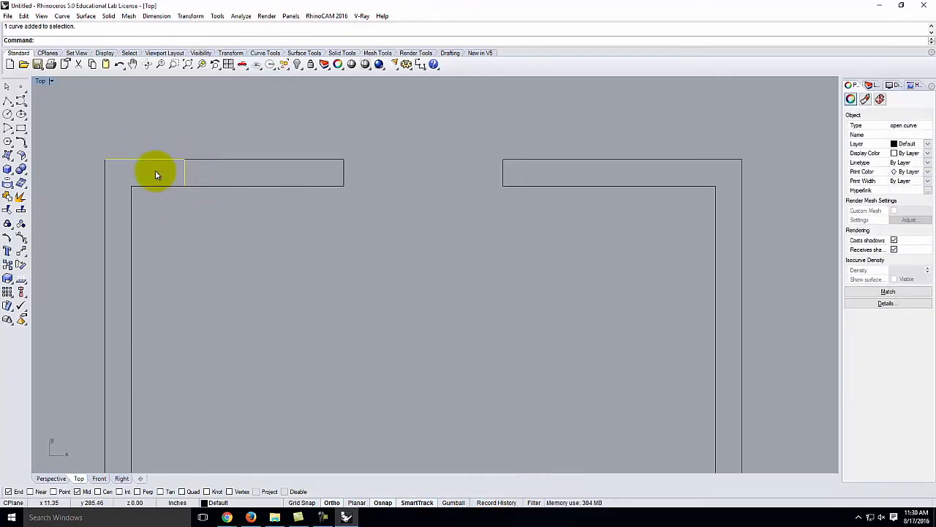
pyautogui.press('Delete')
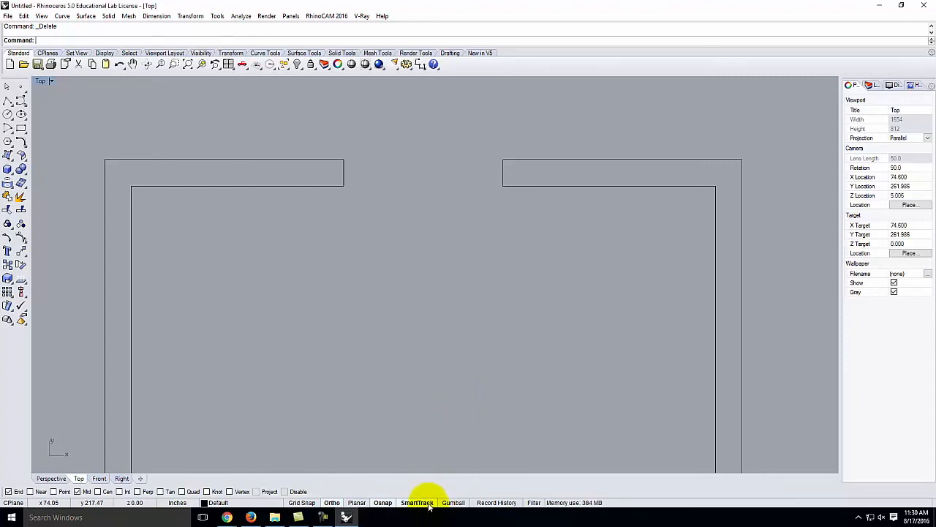
# - Draw a cross line starting 18 along the outer edge, ending perpendicular on the inner wall edge
pyautogui.click(6, 102)
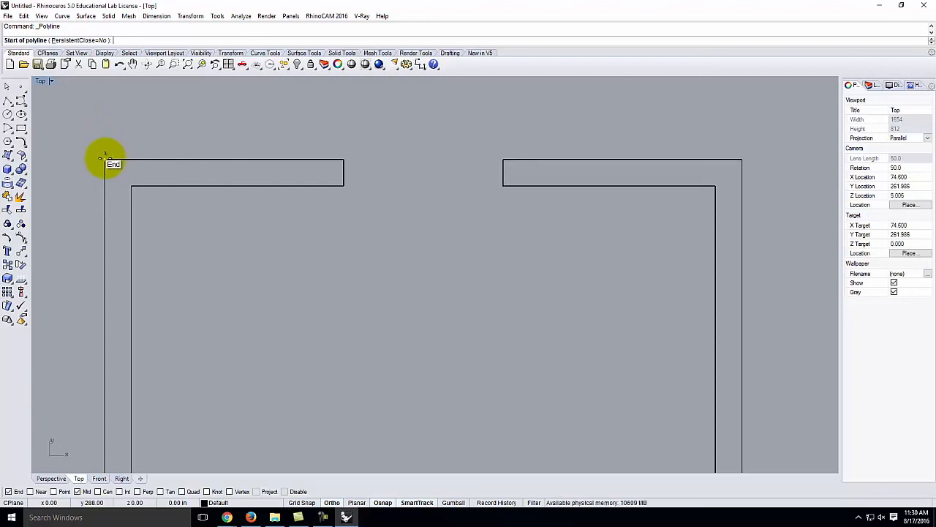
pyautogui.click(105, 160)
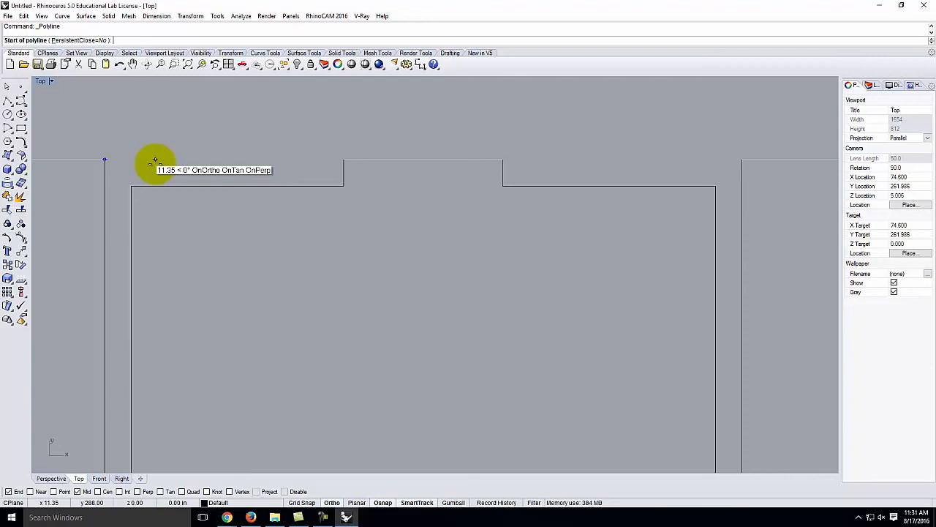
pyautogui.write('18')
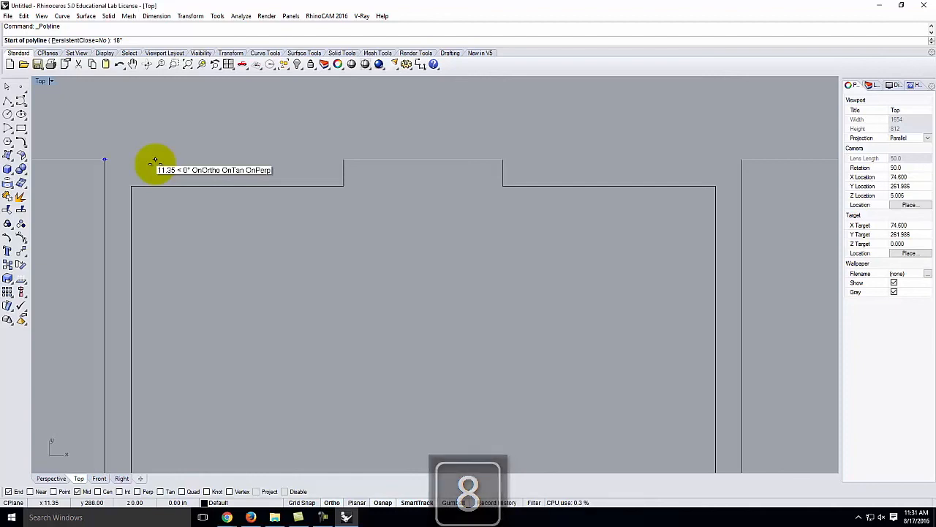
pyautogui.press('Return')
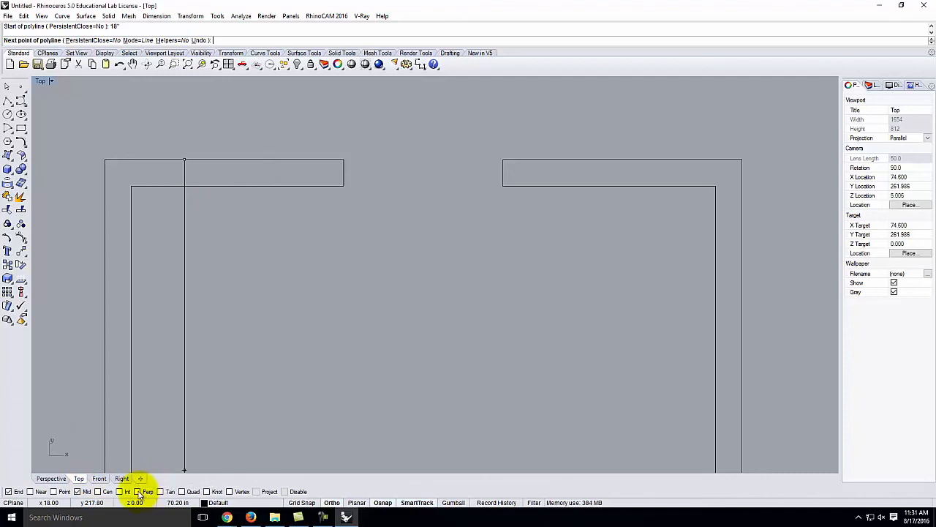
pyautogui.click(137, 491)
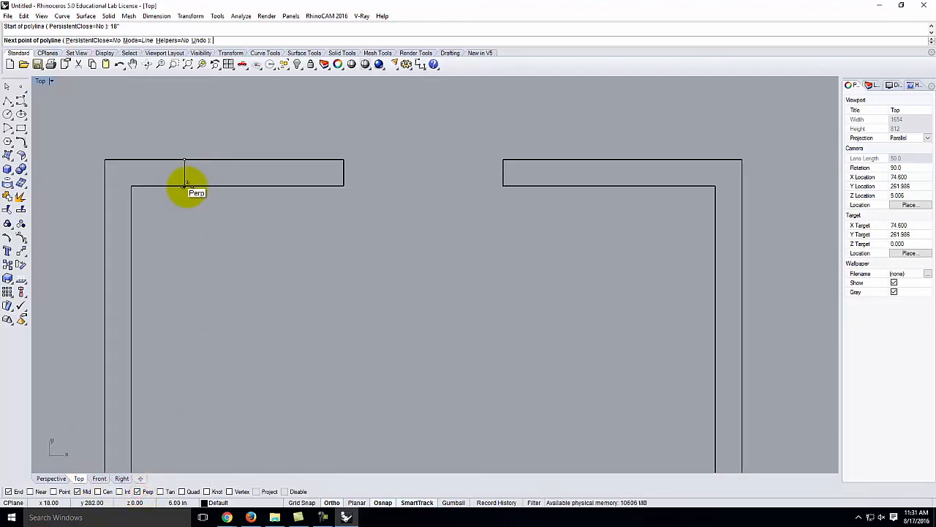
pyautogui.click(184, 184)
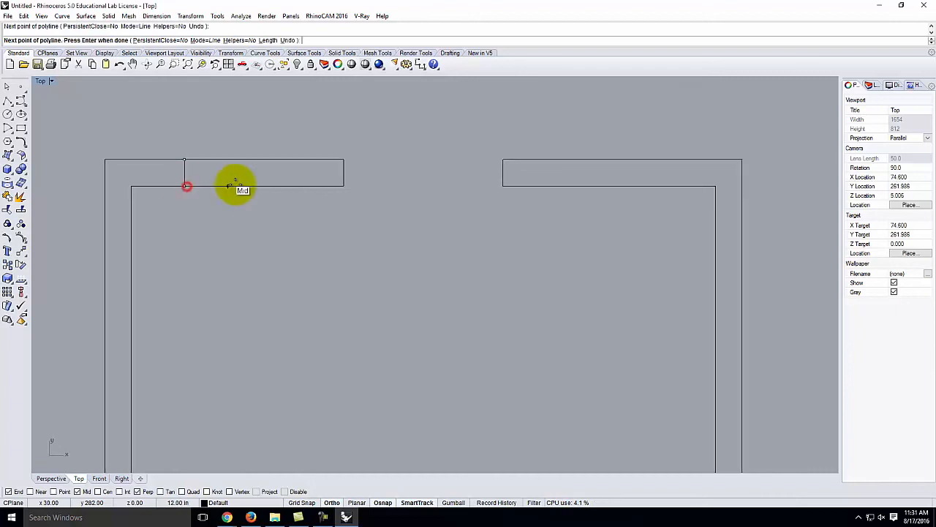
pyautogui.press('Return')
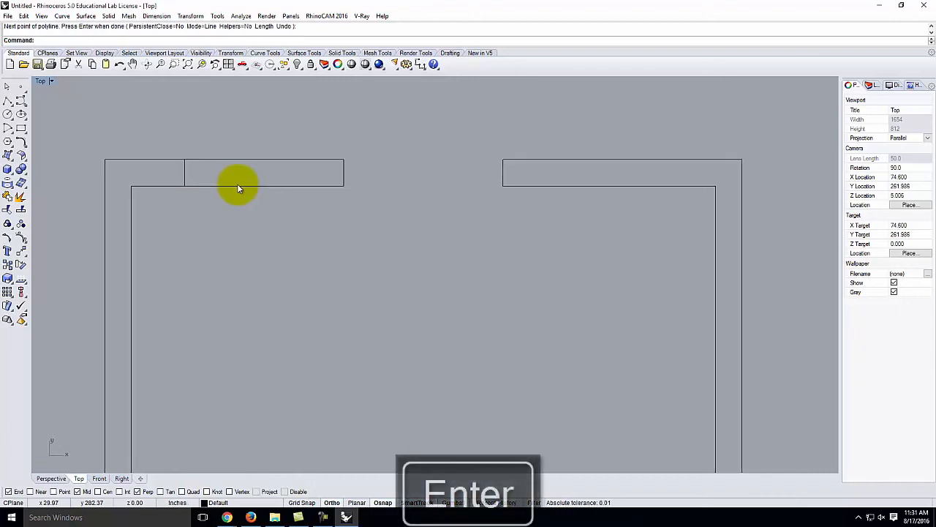
# - Draw a second cross line 2 feet right of the first, perpendicular to the inner wall edge
pyautogui.moveTo(69, 134); pyautogui.dragTo(218, 235)
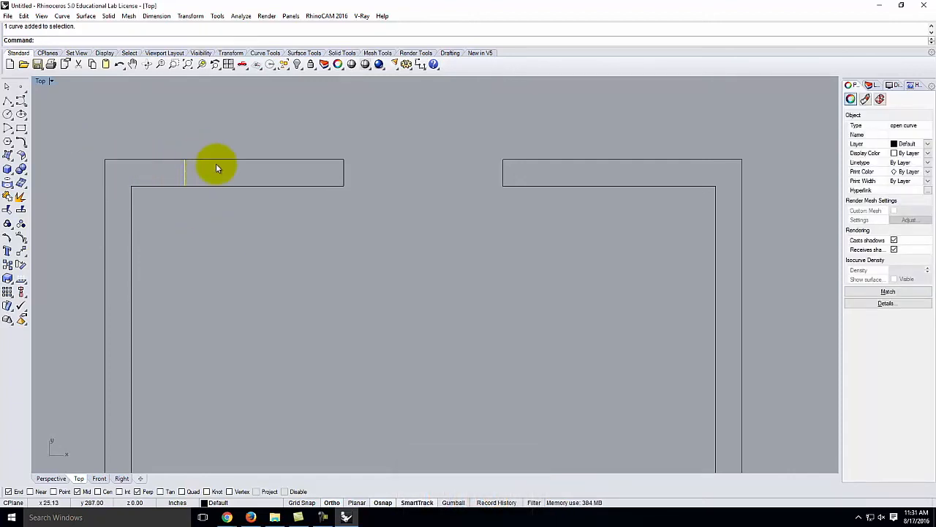
pyautogui.click(243, 256)
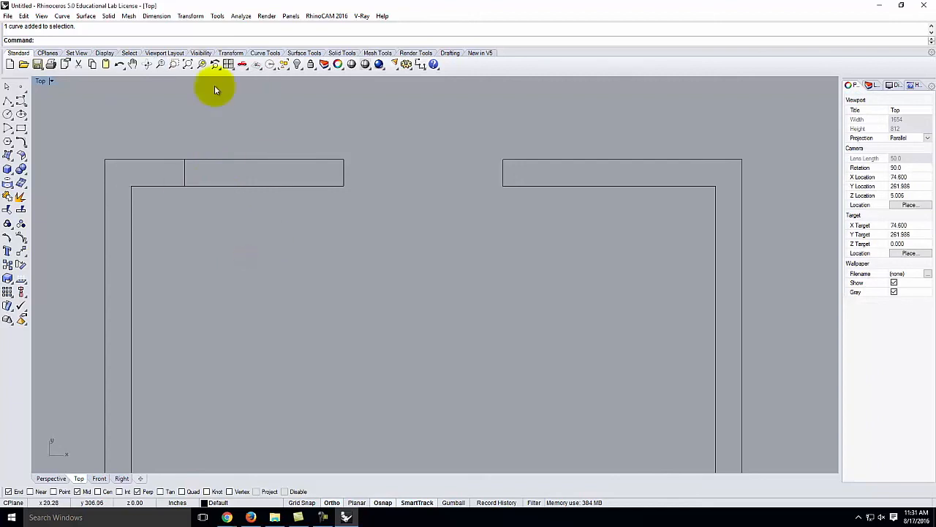
pyautogui.click(7, 102)
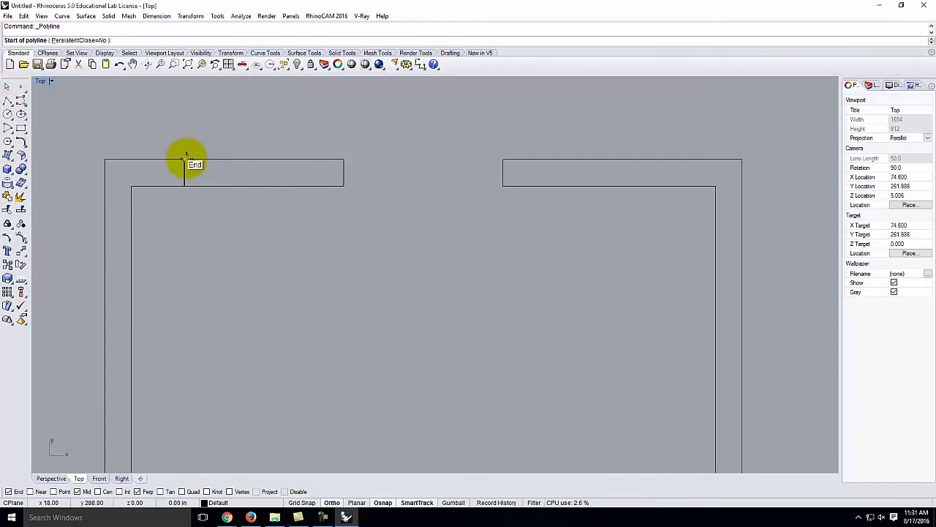
pyautogui.click(184, 158)
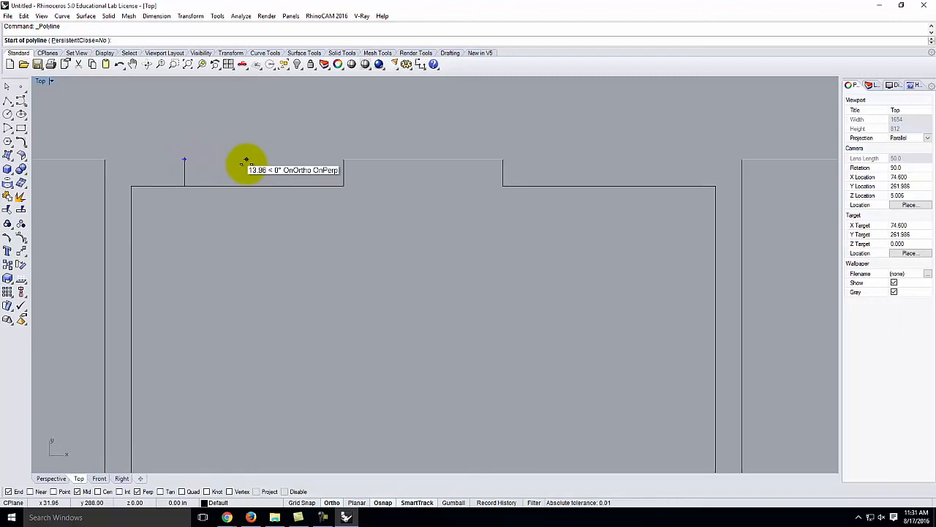
pyautogui.press('Return')
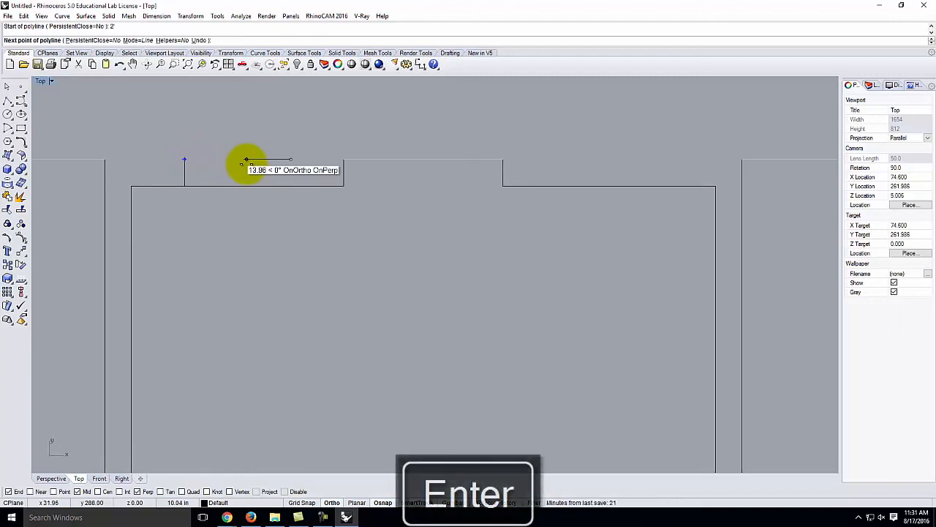
pyautogui.click(290, 187)
pyautogui.rightClick(290, 190)
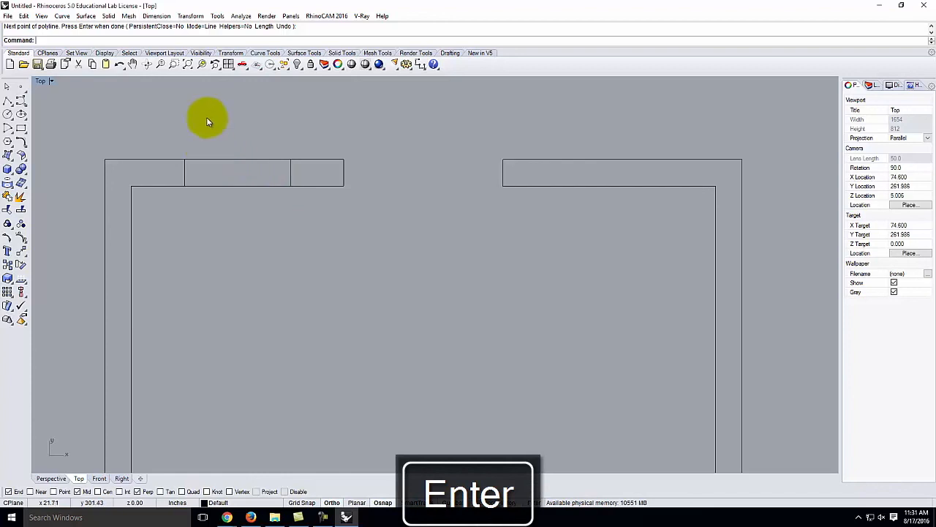
pyautogui.click(7, 100)
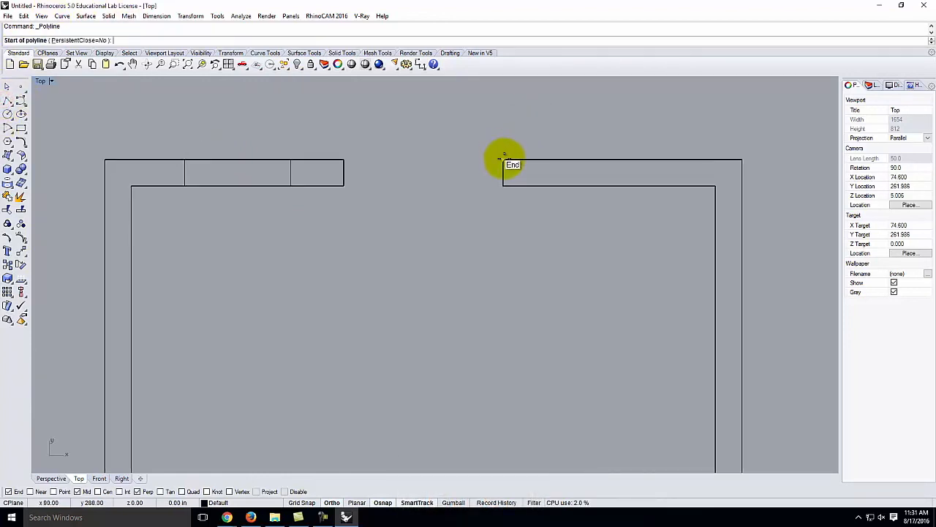
# - Draw two cross lines in the top-right wall, 1 foot and a further 2 feet from its end
pyautogui.write("1'")
pyautogui.press('Return')
pyautogui.click(557, 185)
pyautogui.press('Return')
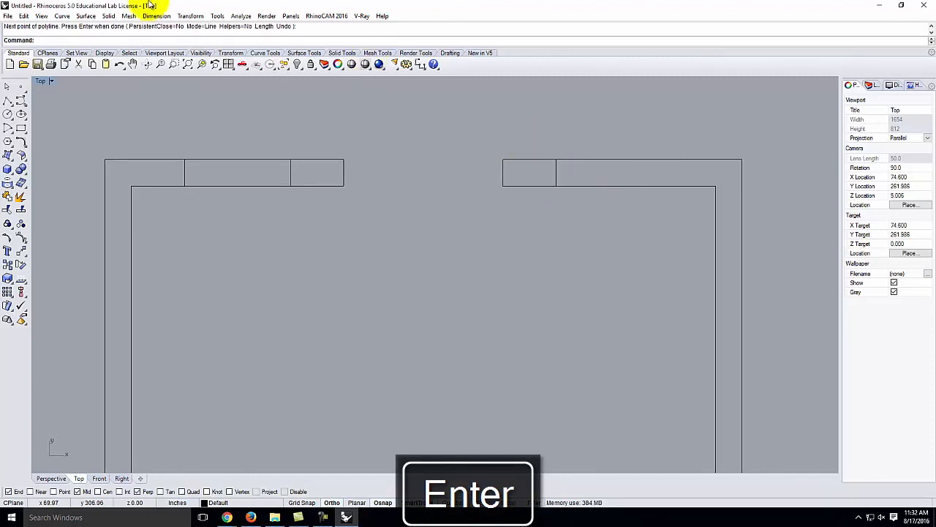
pyautogui.click(9, 101)
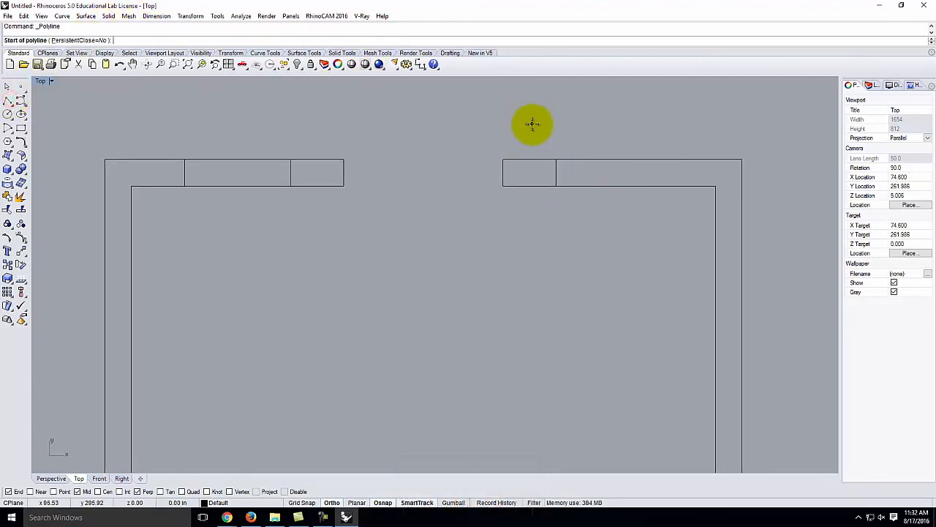
pyautogui.click(556, 159)
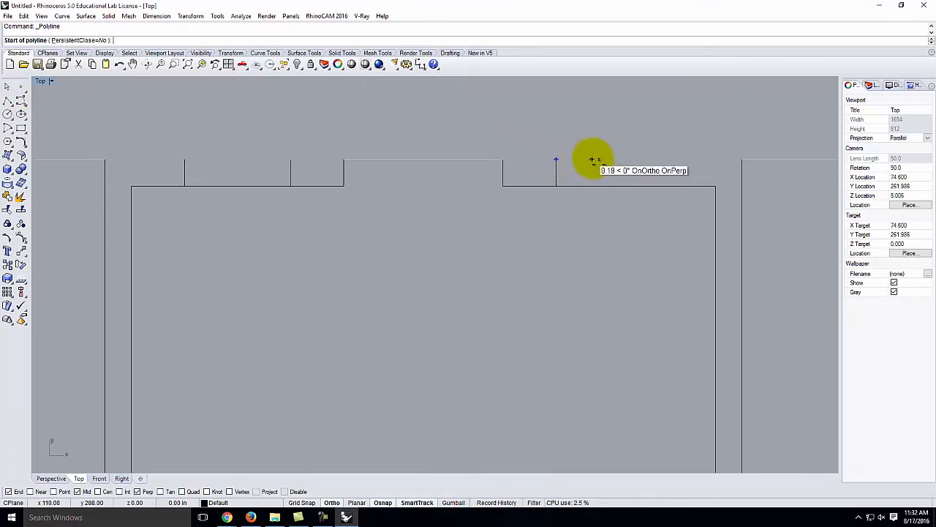
pyautogui.write("2'")
pyautogui.press('Return')
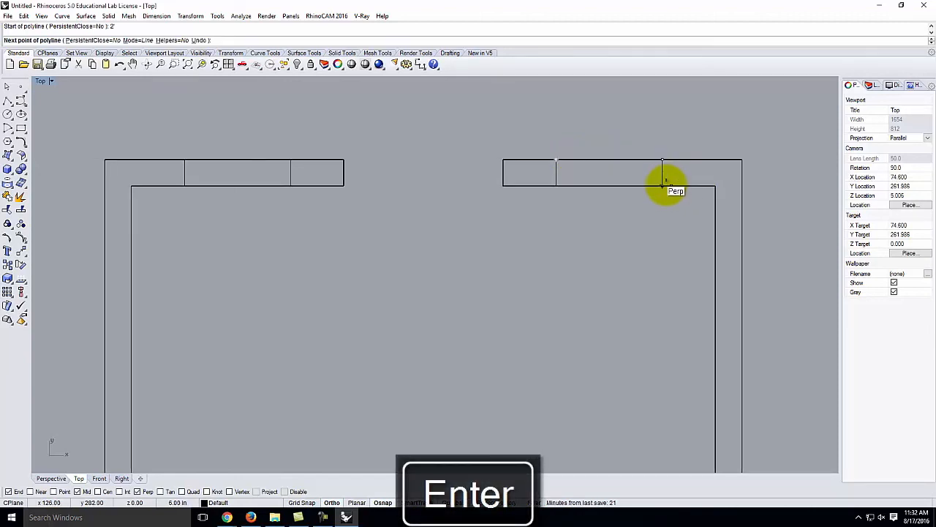
pyautogui.click(663, 183)
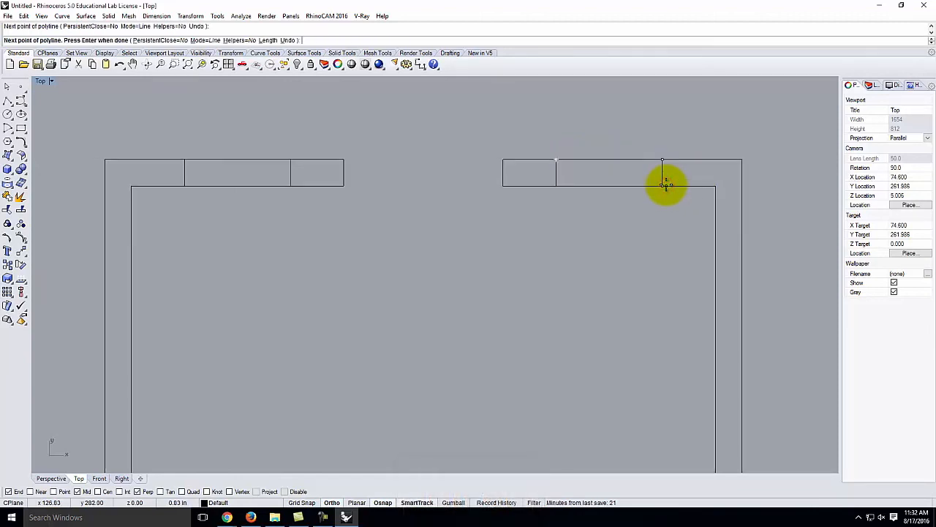
pyautogui.press('Return')
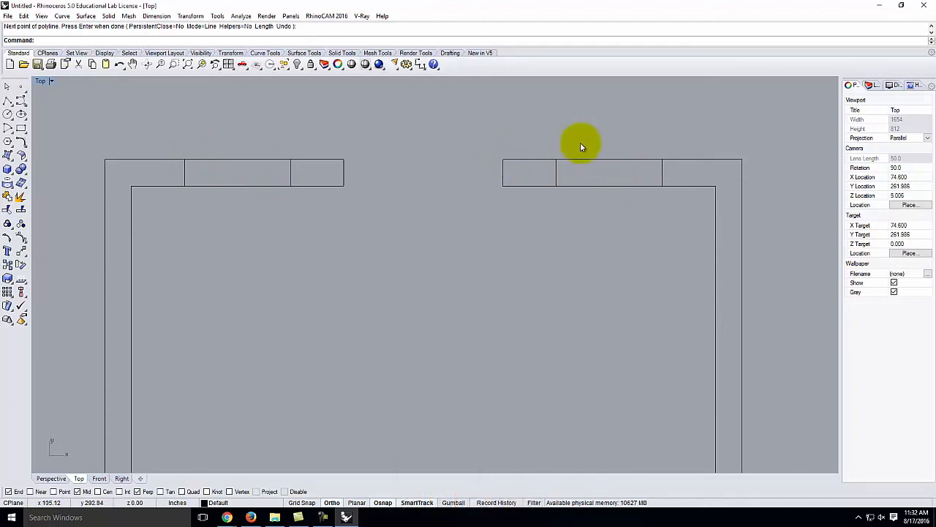
# - Draw a centre line across the top-left window opening between its side midpoints
pyautogui.click(8, 100)
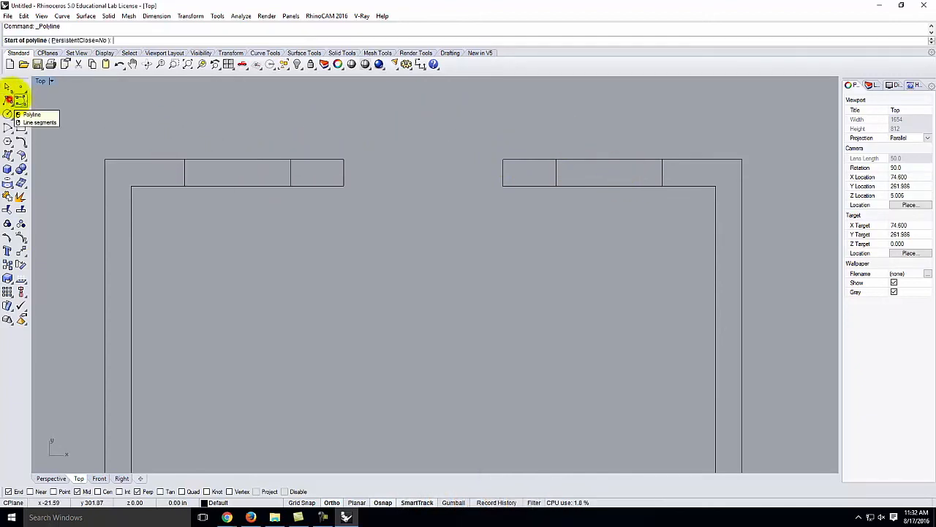
pyautogui.click(184, 173)
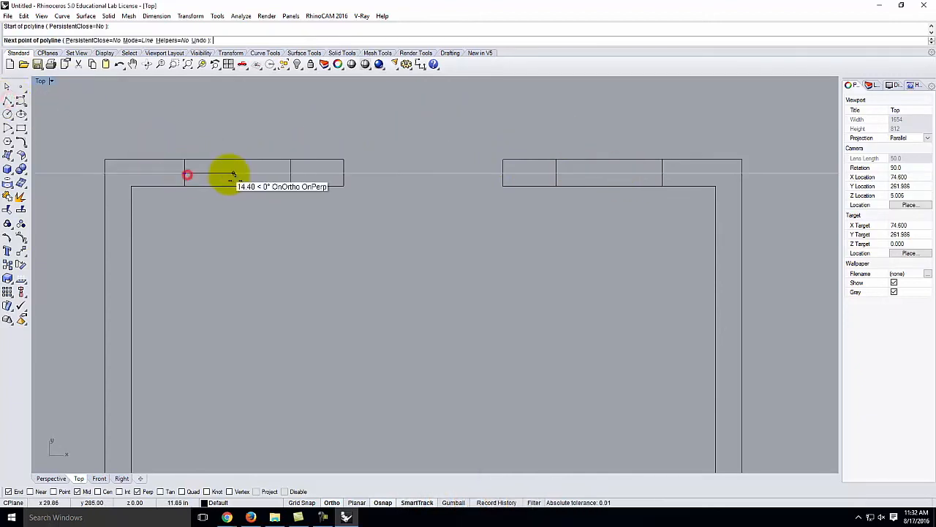
pyautogui.click(291, 173)
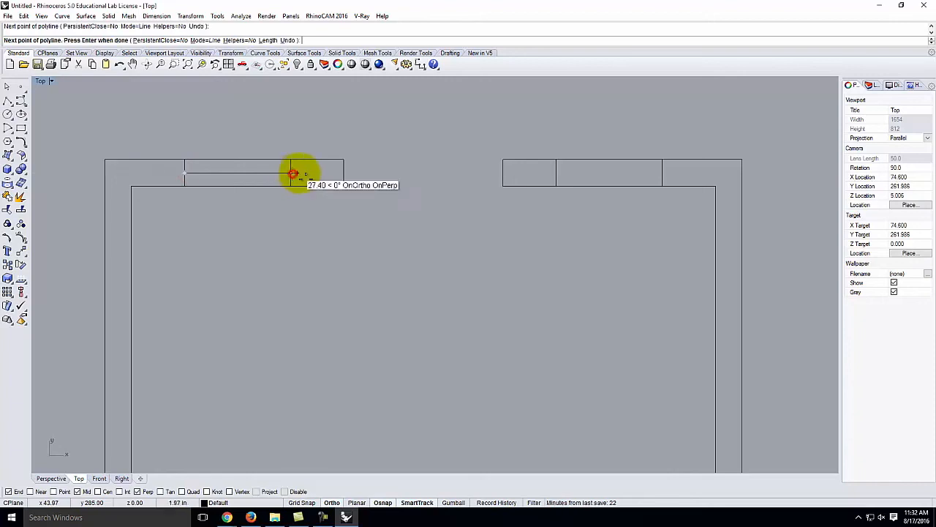
pyautogui.press('Return')
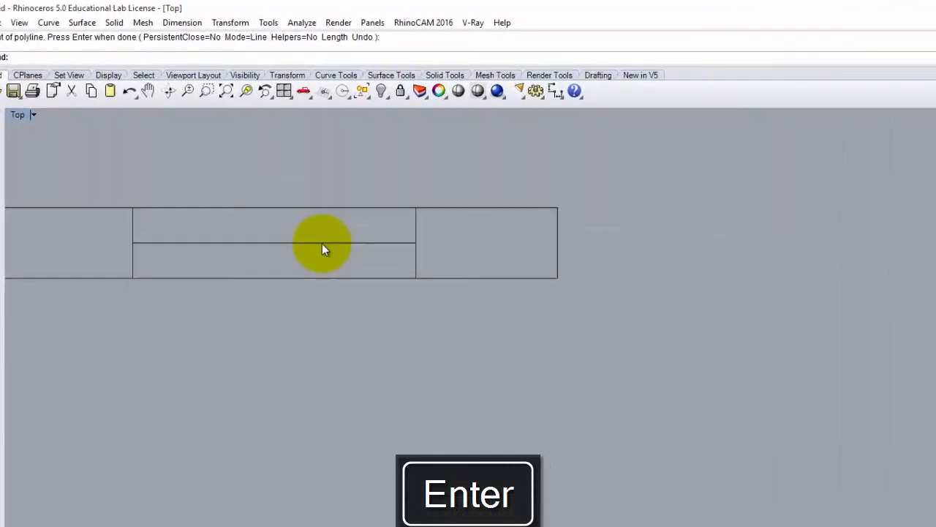
# - Offset the centre line 5/16 inch to both sides, then delete the original centre line
pyautogui.click(322, 243)
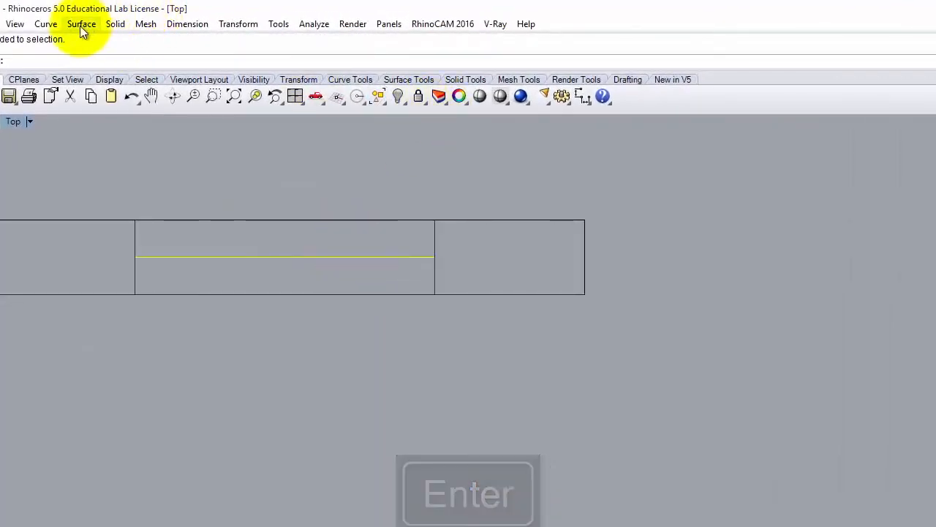
pyautogui.click(43, 24)
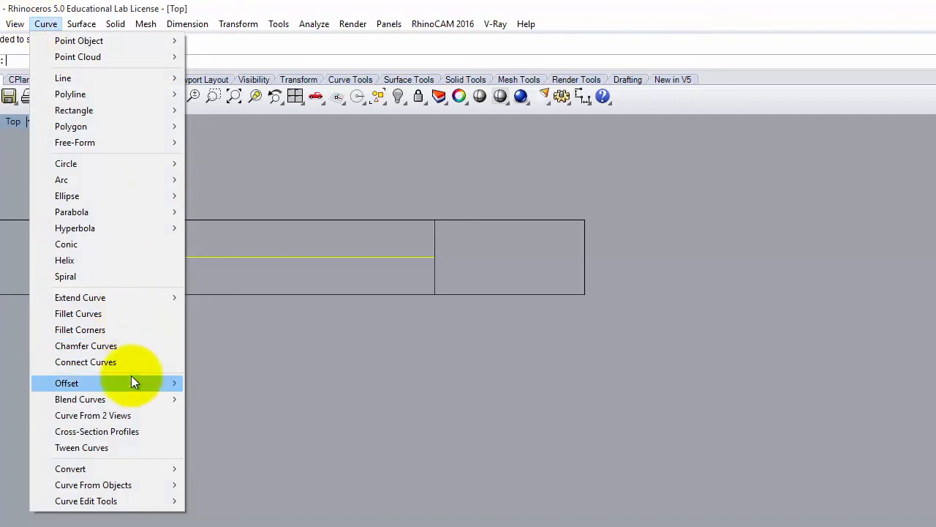
pyautogui.moveTo(129, 383)
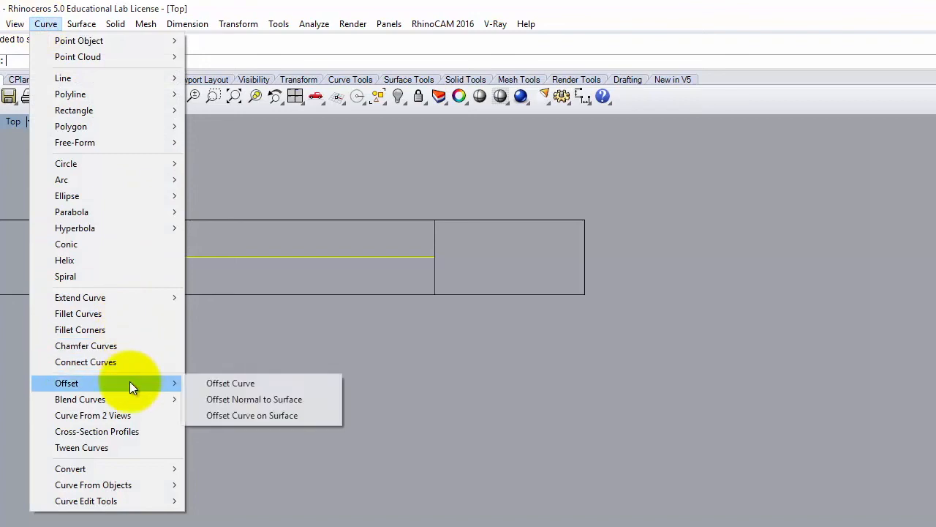
pyautogui.click(245, 384)
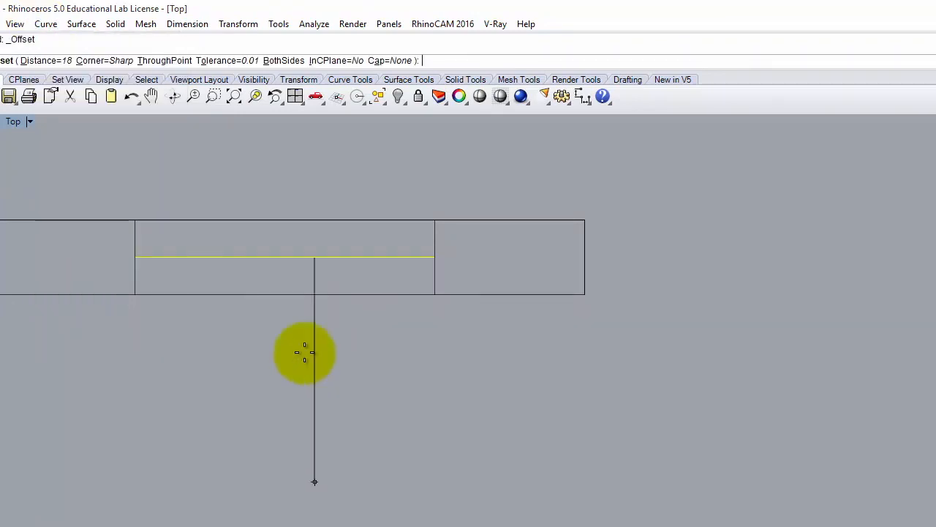
pyautogui.click(48, 61)
pyautogui.write('5/16')
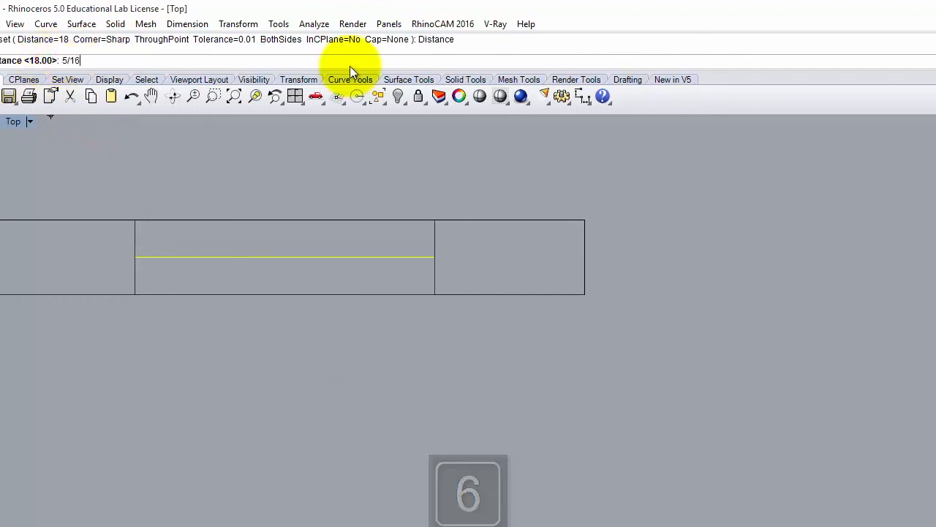
pyautogui.press('Return')
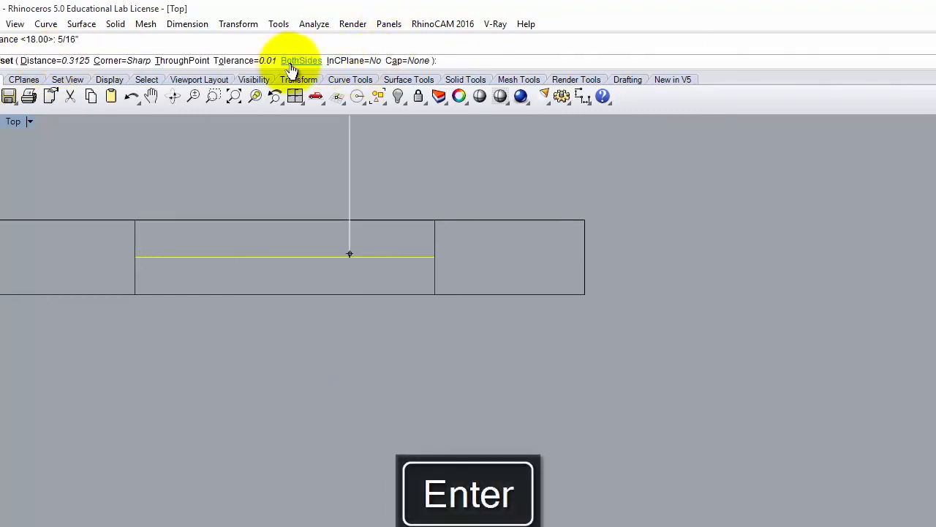
pyautogui.click(300, 60)
pyautogui.click(292, 155)
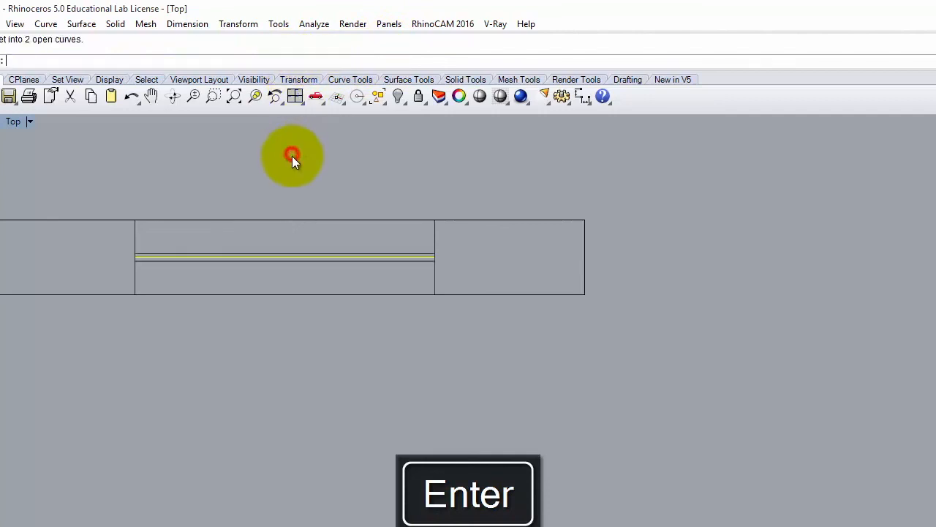
pyautogui.click(342, 261)
pyautogui.click(342, 257)
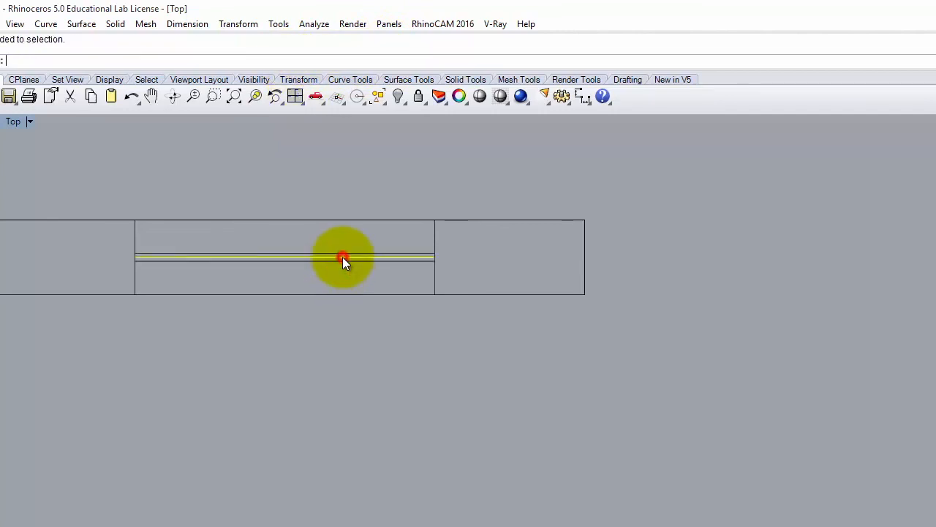
pyautogui.press('Delete')
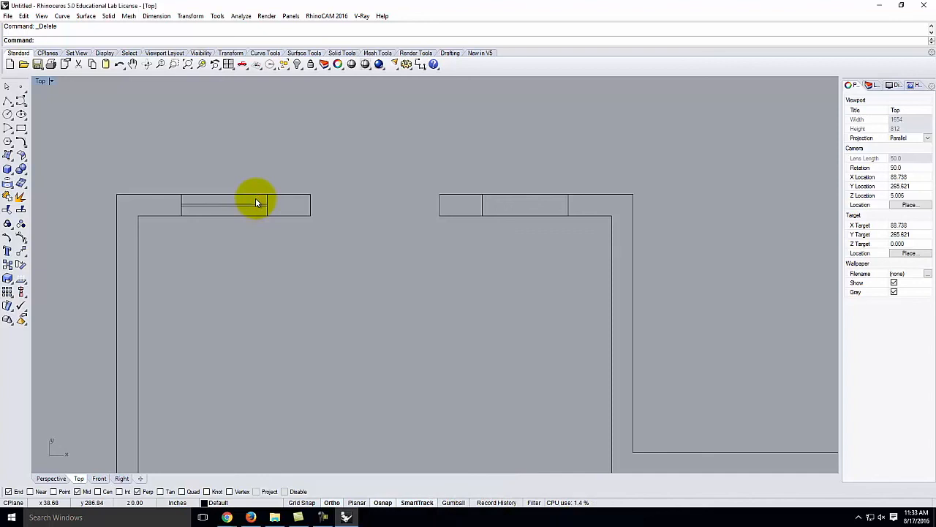
# - Mirror a copy of the two window lines about a vertical axis through the bottom wall's midpoint
pyautogui.moveTo(256, 199); pyautogui.dragTo(240, 205)
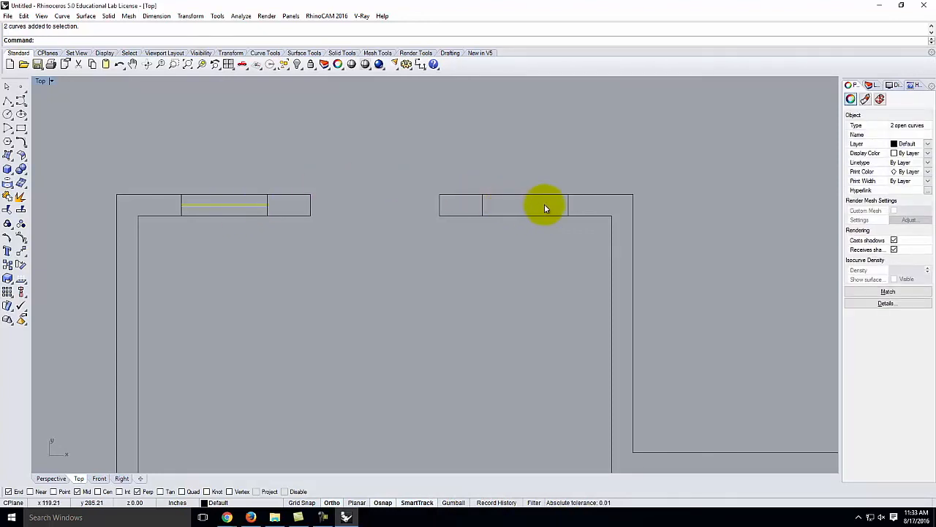
pyautogui.scroll(-3, 357, 179)
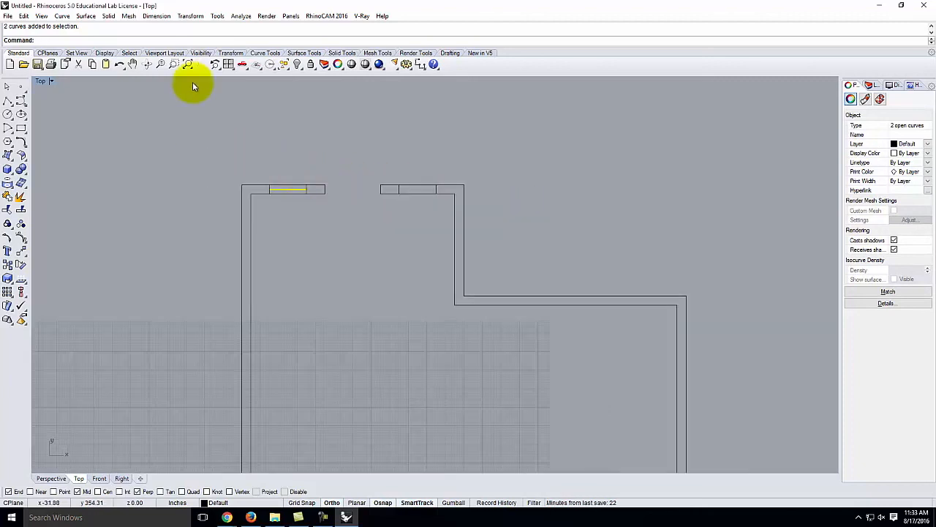
pyautogui.click(192, 16)
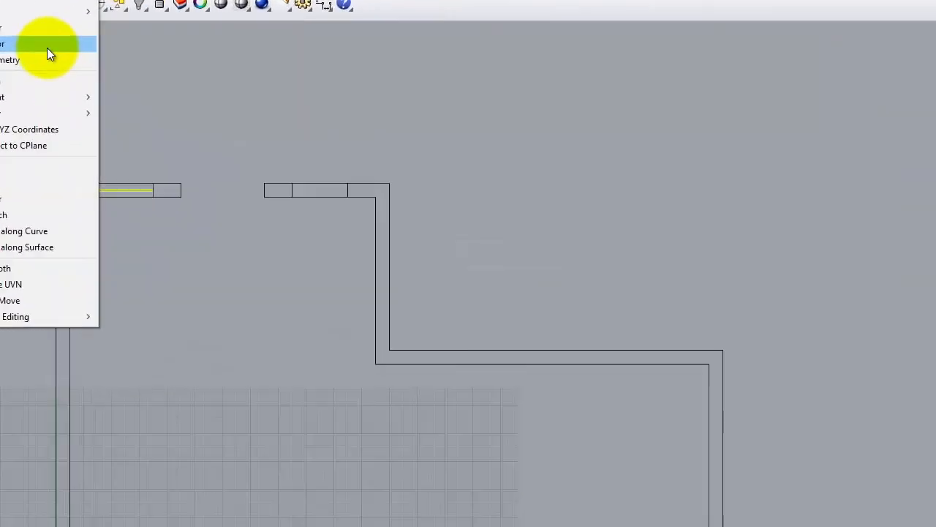
pyautogui.click(234, 90)
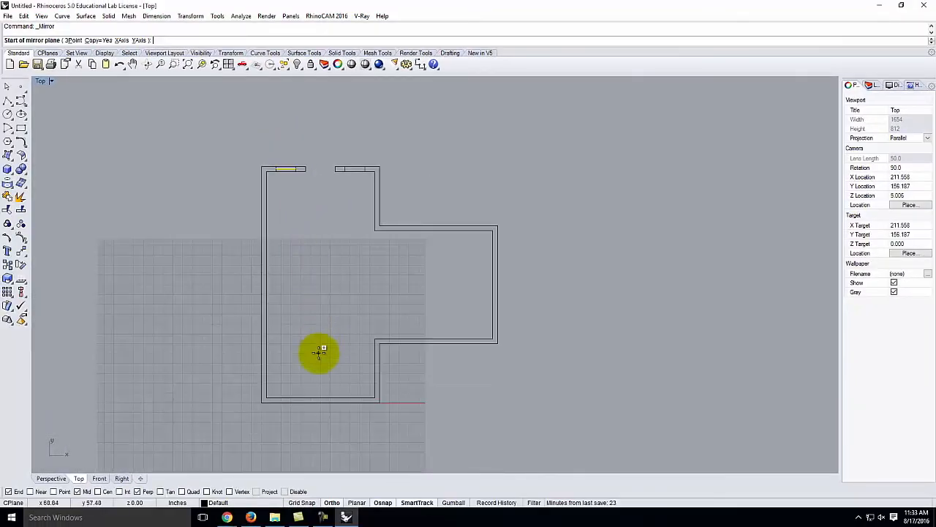
pyautogui.click(323, 395)
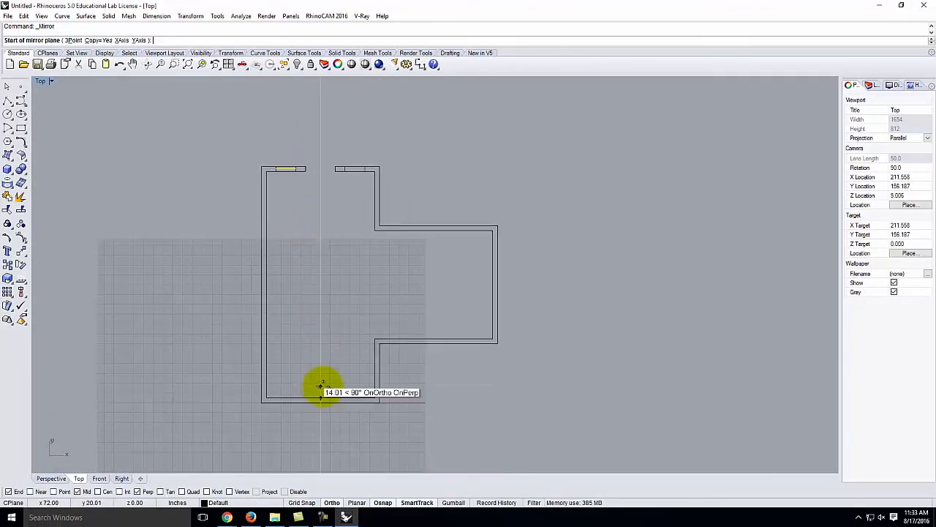
pyautogui.click(327, 126)
pyautogui.scroll(5, 354, 169)
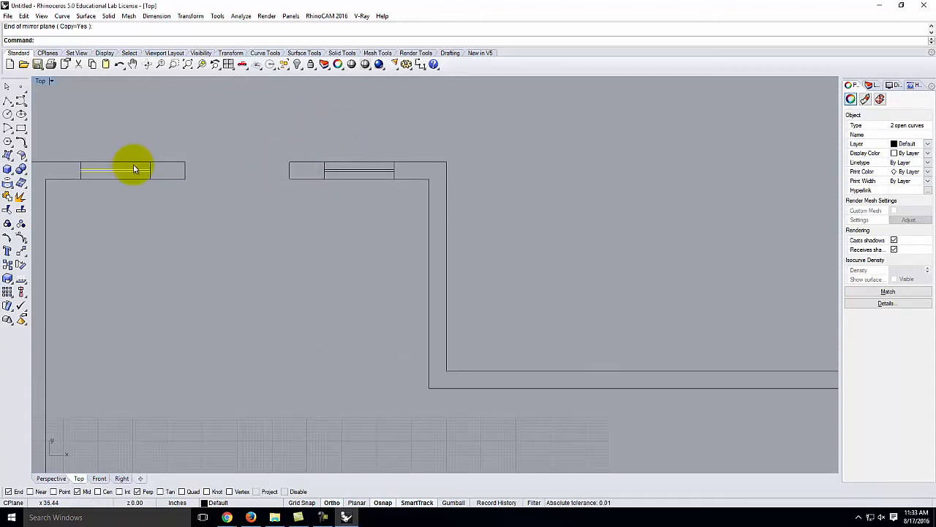
pyautogui.click(253, 139)
pyautogui.scroll(-4, 354, 130)
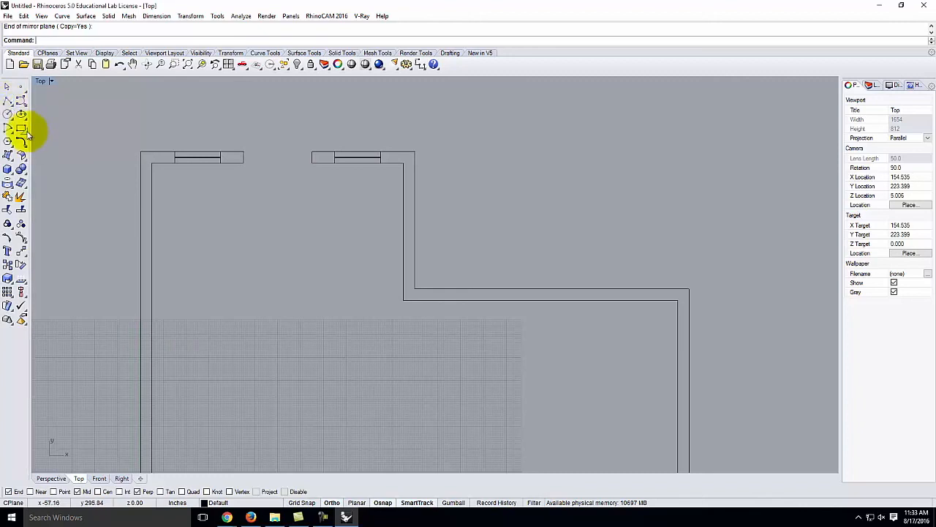
pyautogui.click(8, 100)
pyautogui.scroll(5, 263, 148)
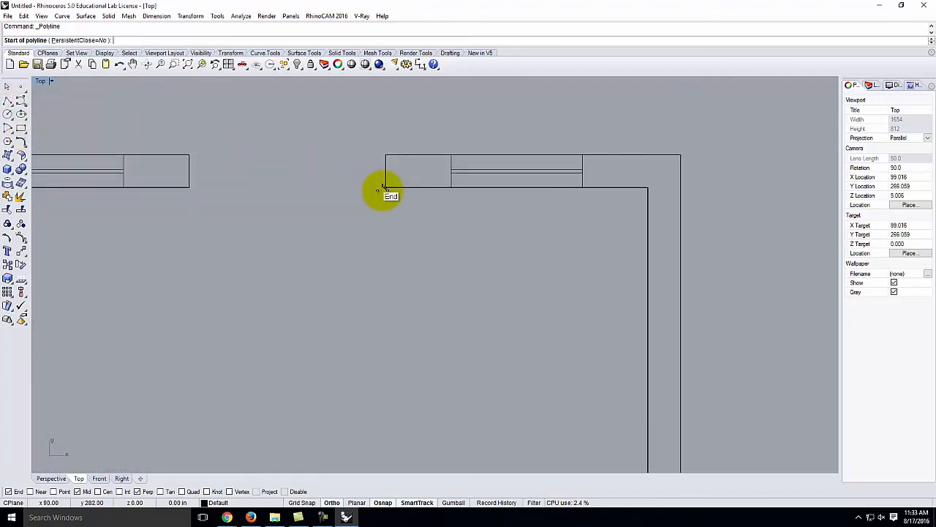
pyautogui.click(386, 188)
pyautogui.write('1.75')
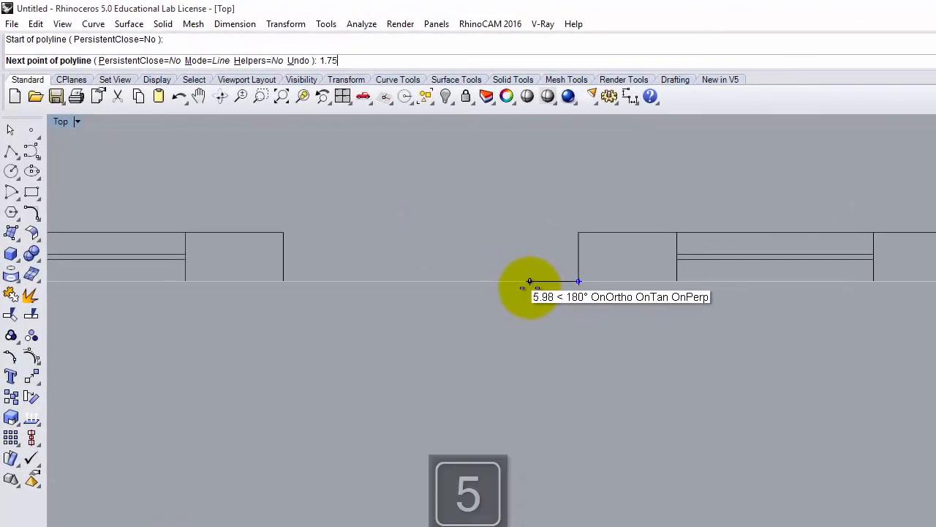
pyautogui.press('Return')
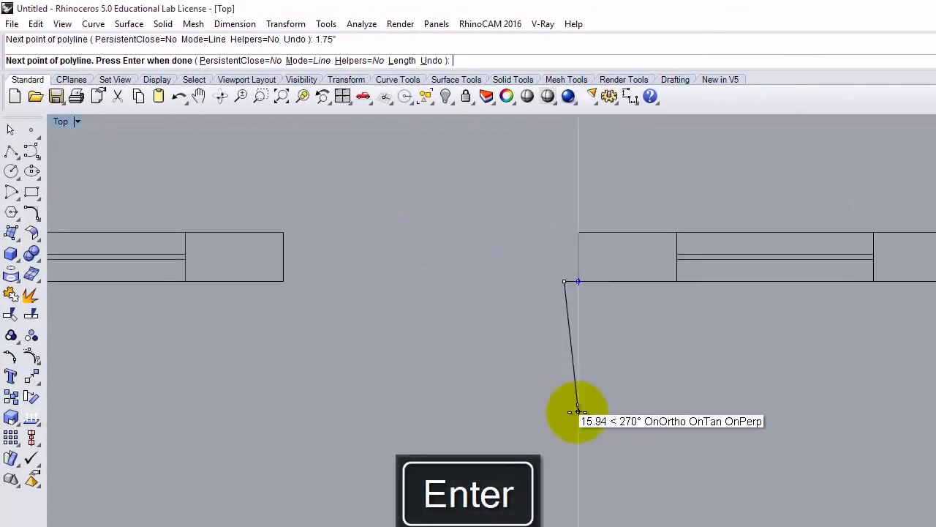
pyautogui.write("3'")
pyautogui.press('Return')
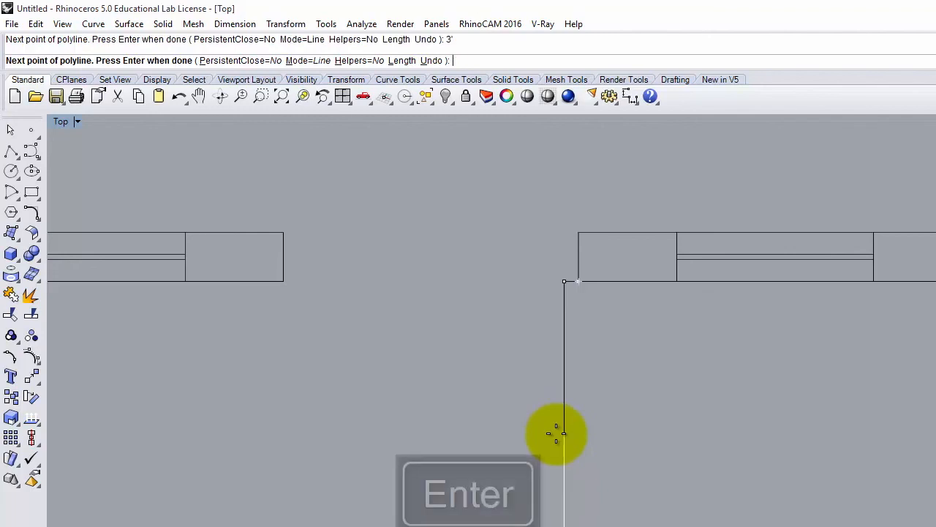
pyautogui.click(564, 526)
pyautogui.write('1.75"')
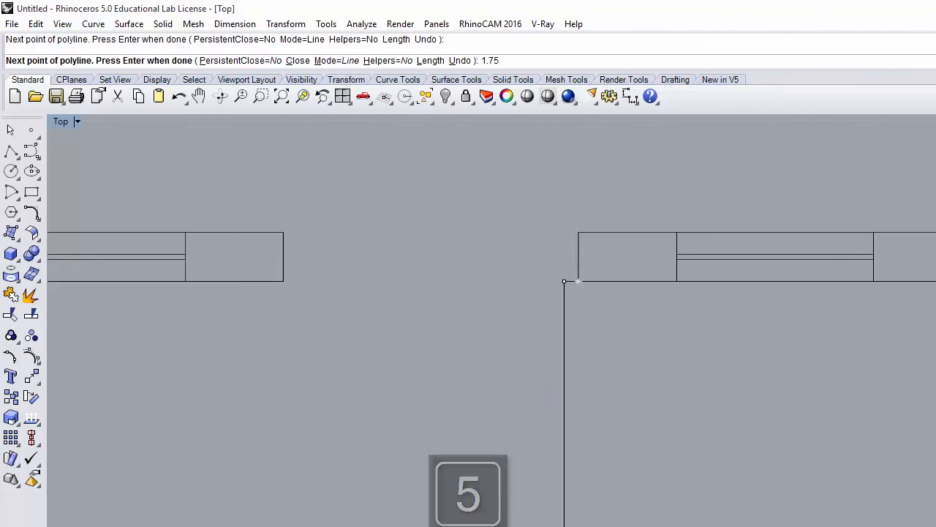
pyautogui.press('Return')
pyautogui.click(648, 375)
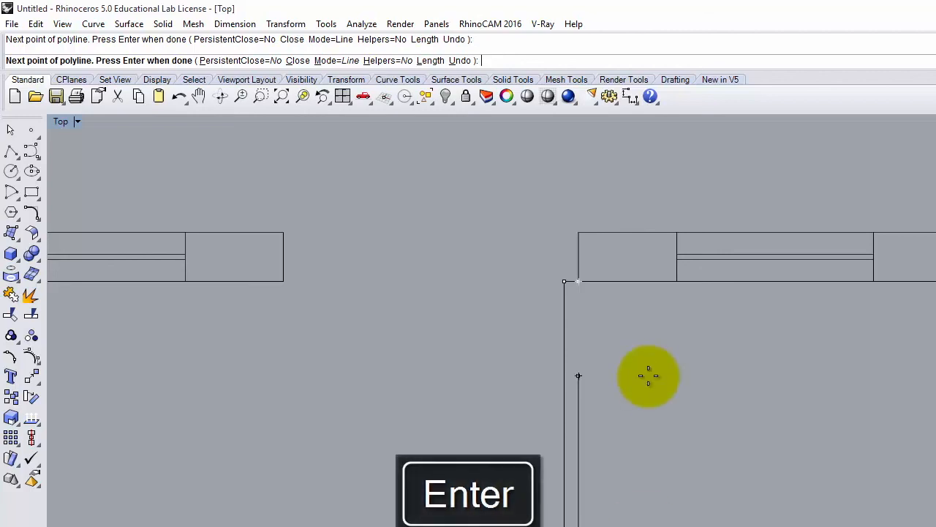
pyautogui.write('c')
pyautogui.press('Return')
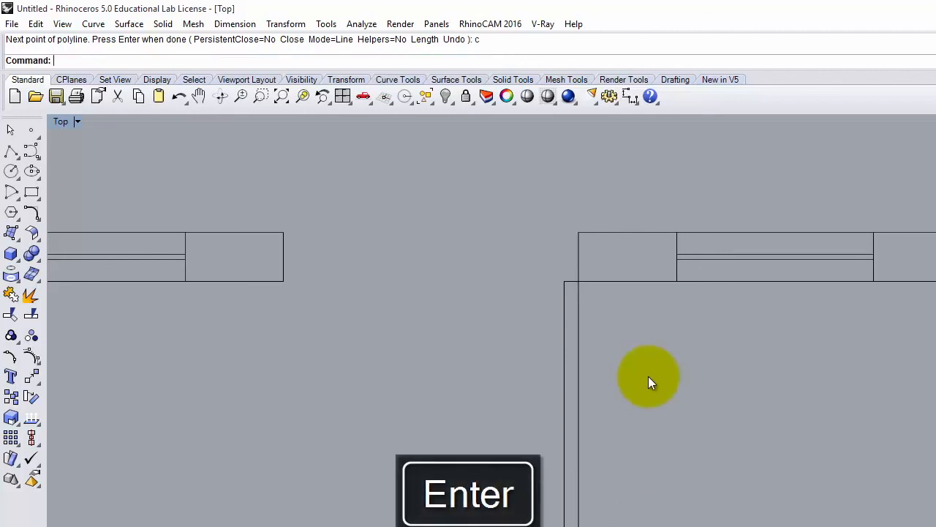
pyautogui.moveTo(648, 376); pyautogui.dragTo(514, 456)
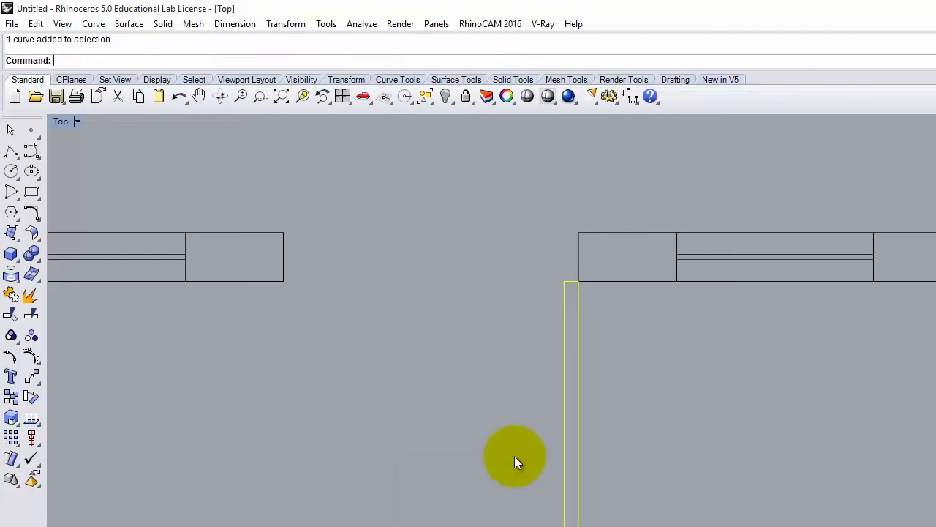
pyautogui.press('Delete')
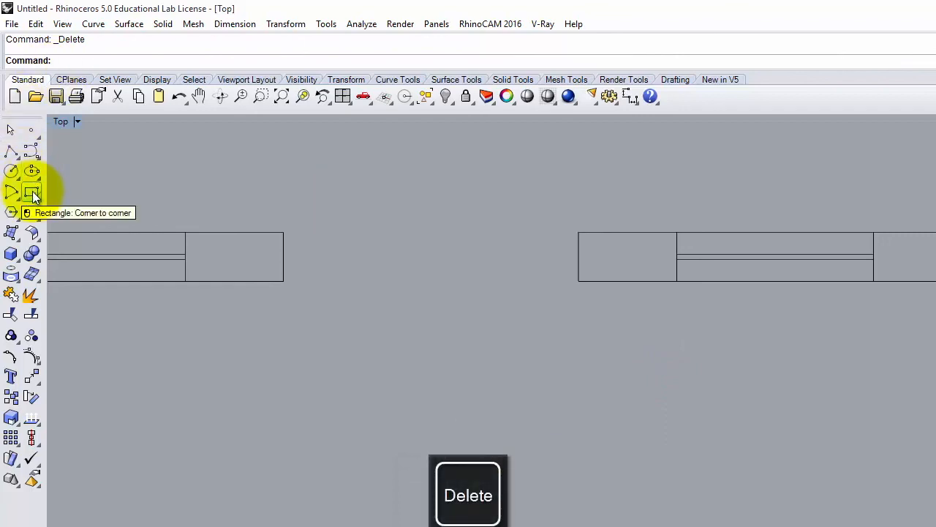
# - Draw a 1.75-inch by 3-foot door leaf rectangle from the wall corner using @-1.75",-3'
pyautogui.click(33, 195)
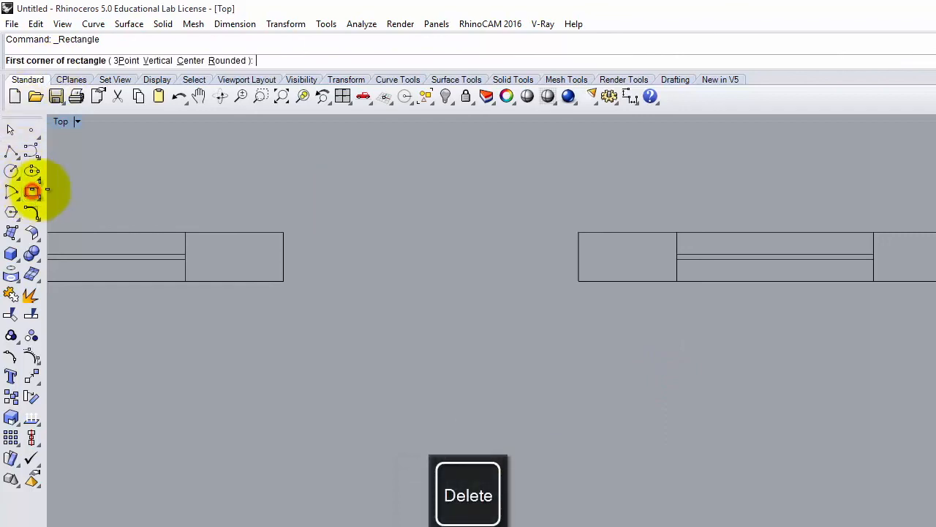
pyautogui.click(580, 285)
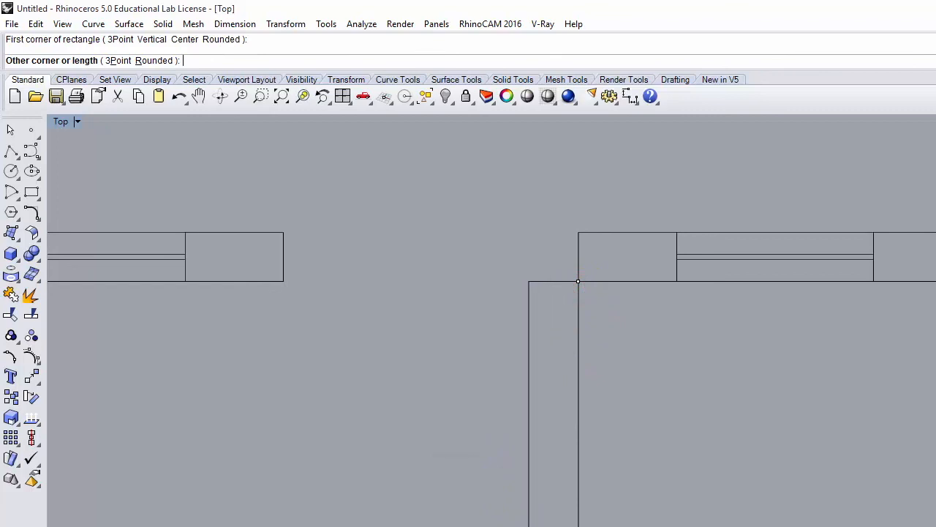
pyautogui.write('@-1.75"')
pyautogui.write(',-3')
pyautogui.press('Return')
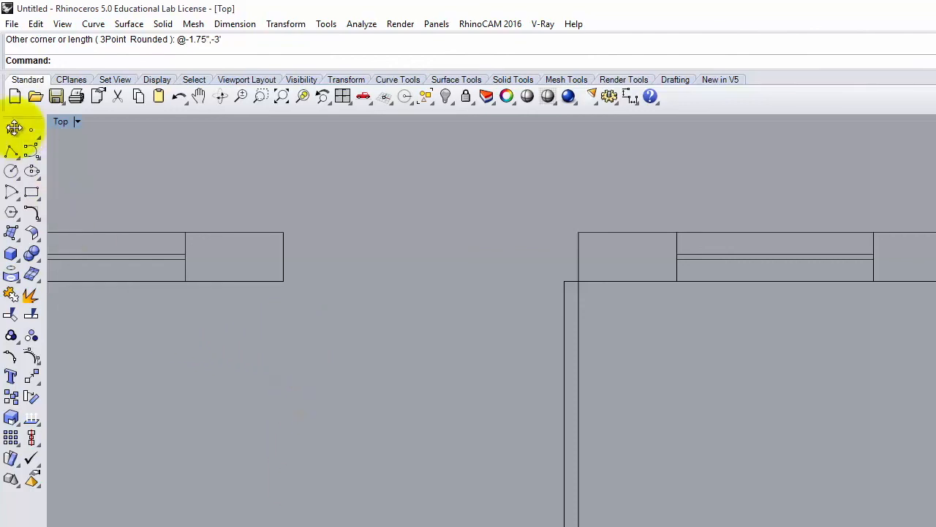
# - Draw a start-end-direction arc from the opening's left corner to the door leaf's bottom corner
pyautogui.click(11, 193)
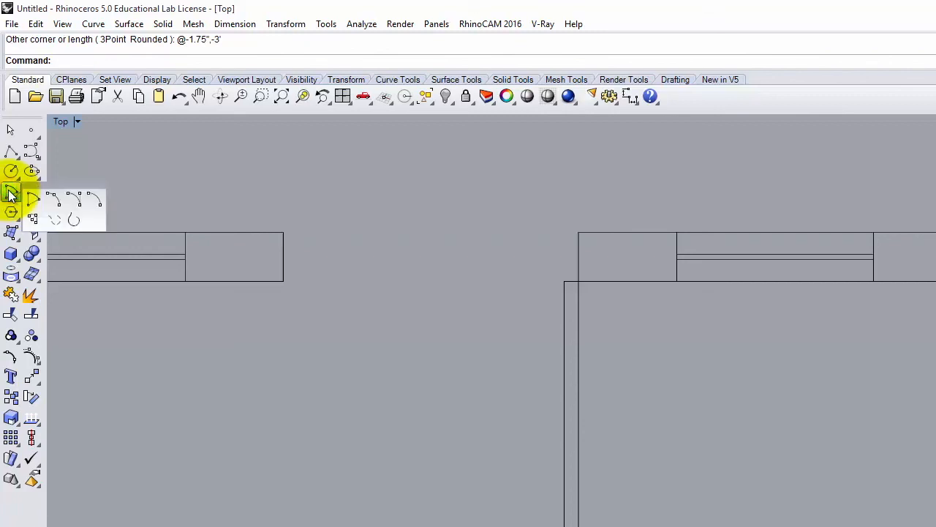
pyautogui.click(75, 203)
pyautogui.click(283, 282)
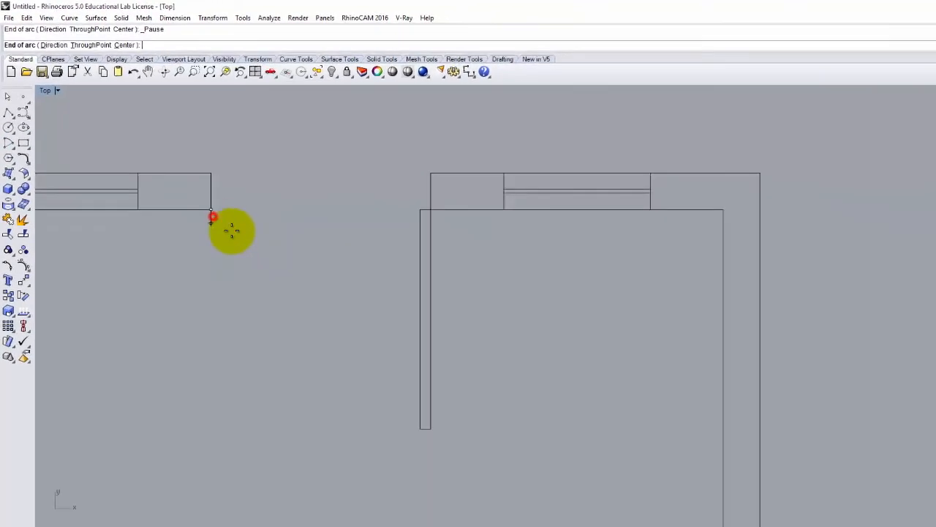
pyautogui.click(420, 428)
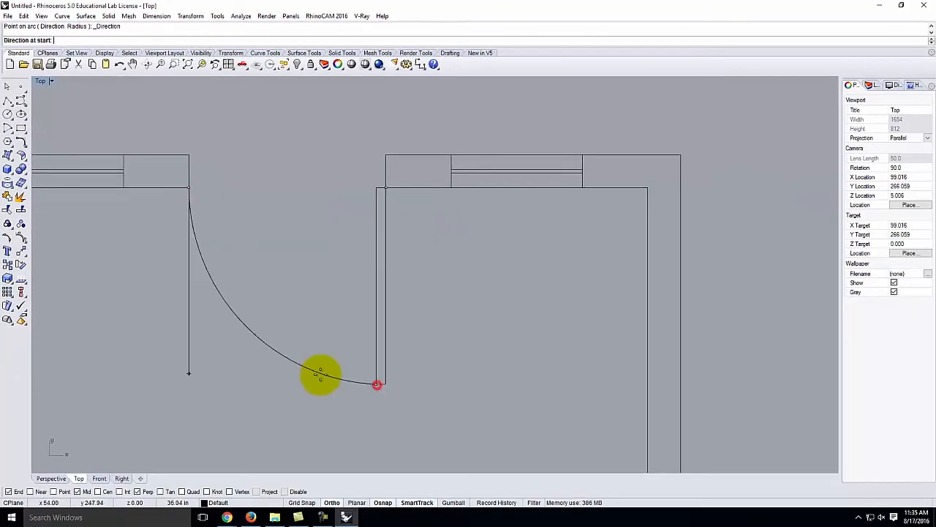
pyautogui.click(132, 371)
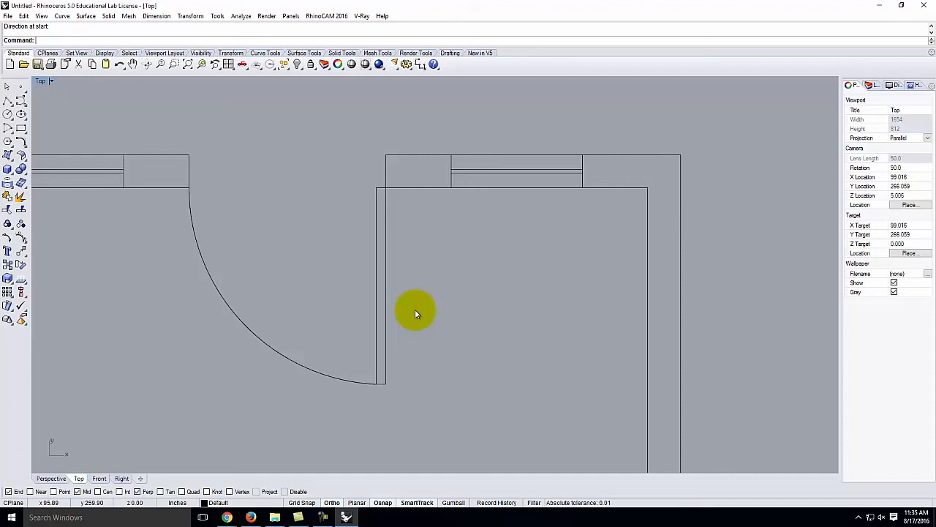
pyautogui.scroll(-1, 415, 277)
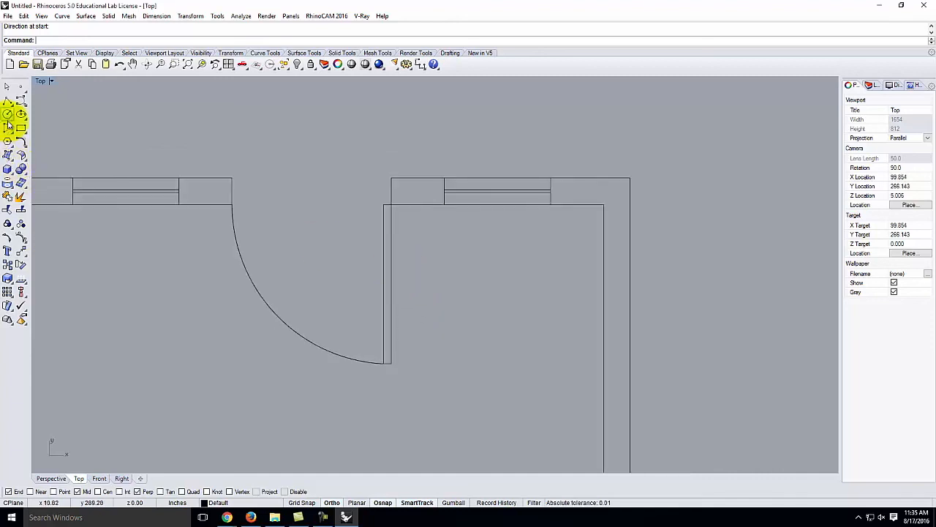
# - Mirror a copy of the top-left window curves about a horizontal axis through the left wall's midpoint
pyautogui.click(8, 130)
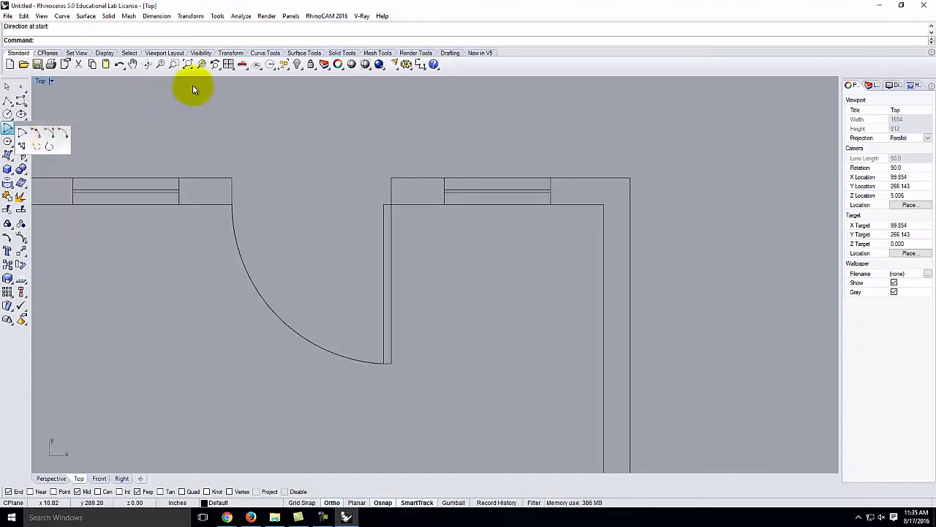
pyautogui.click(374, 154)
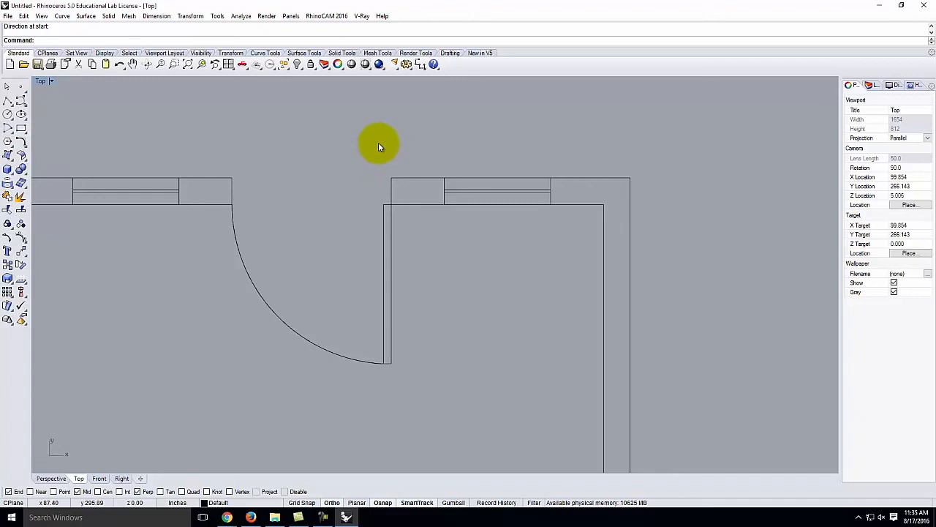
pyautogui.scroll(-5, 409, 151)
pyautogui.scroll(-4, 414, 149)
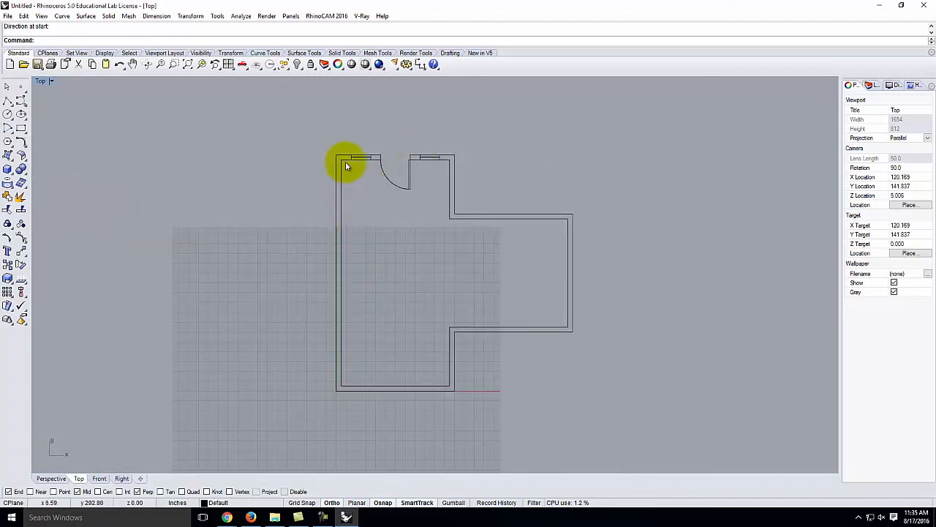
pyautogui.moveTo(344, 143); pyautogui.dragTo(374, 173)
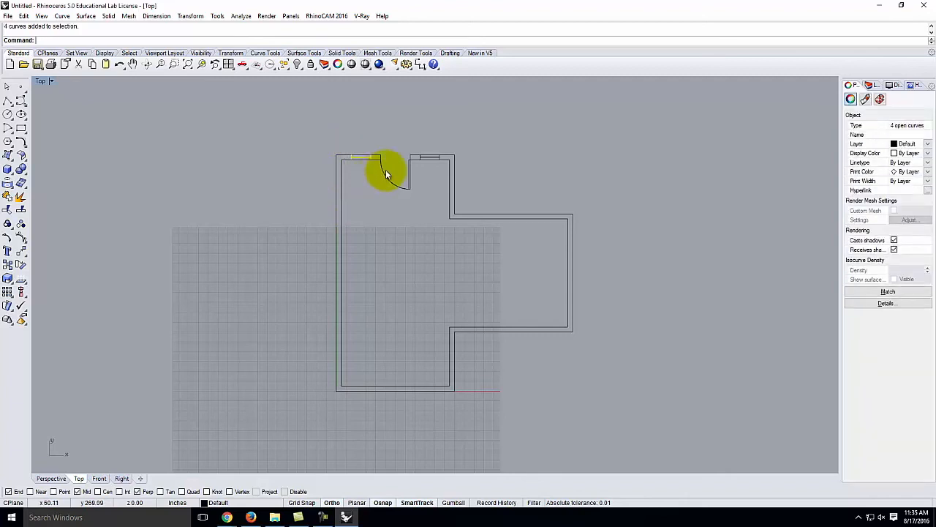
pyautogui.write('rror')
pyautogui.press('Return')
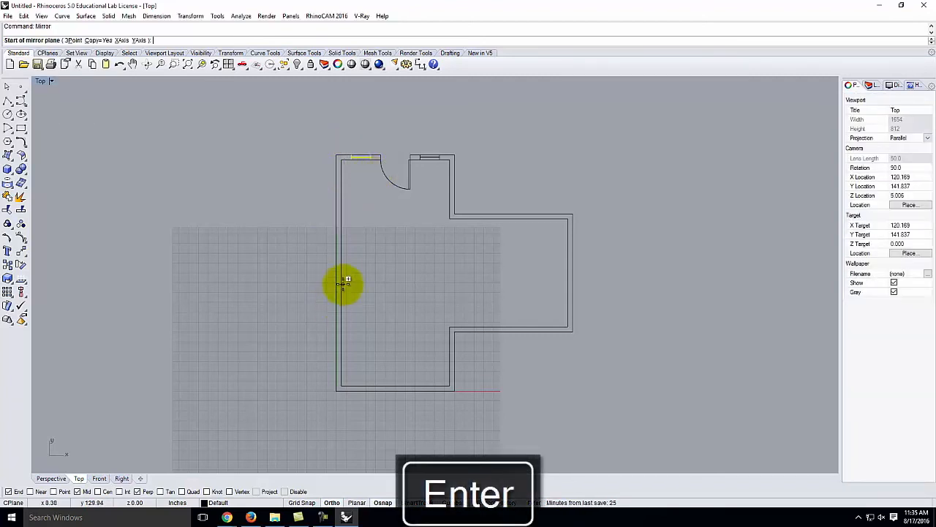
pyautogui.click(341, 273)
pyautogui.click(495, 272)
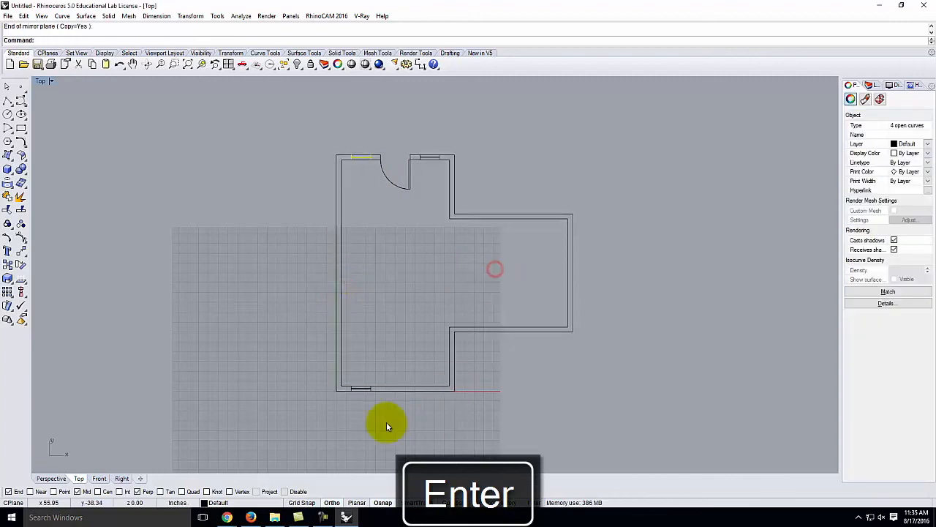
pyautogui.scroll(15, 362, 395)
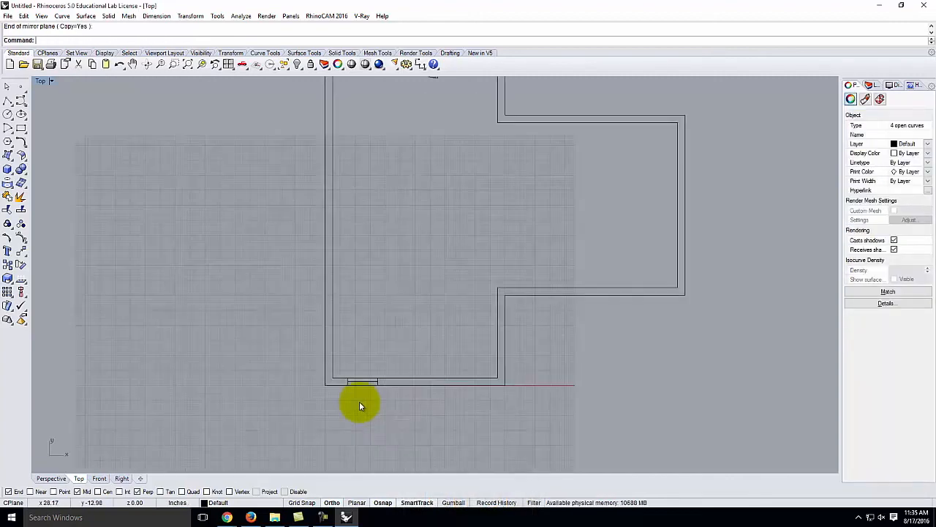
# - Draw a short polyline across the bottom wall 6" past the window's right end, then select the window curves
pyautogui.click(8, 100)
pyautogui.click(377, 329)
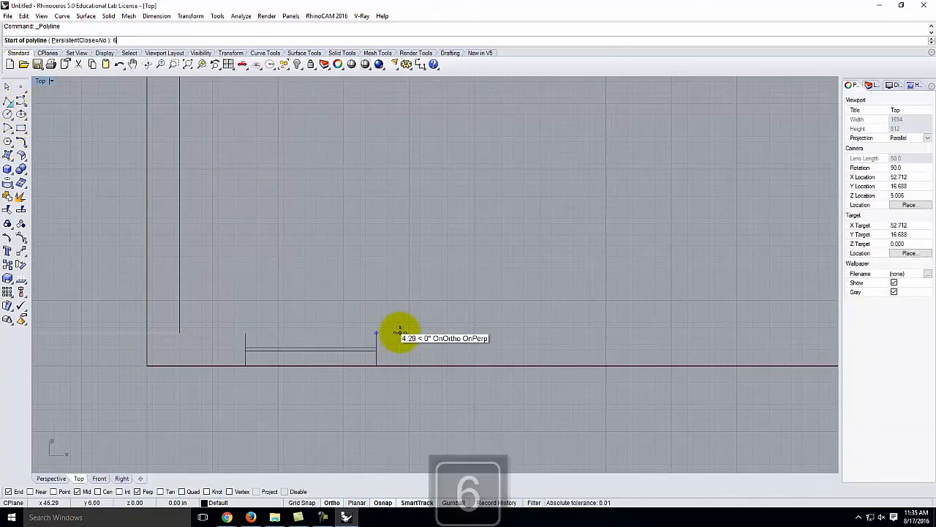
pyautogui.press('Return')
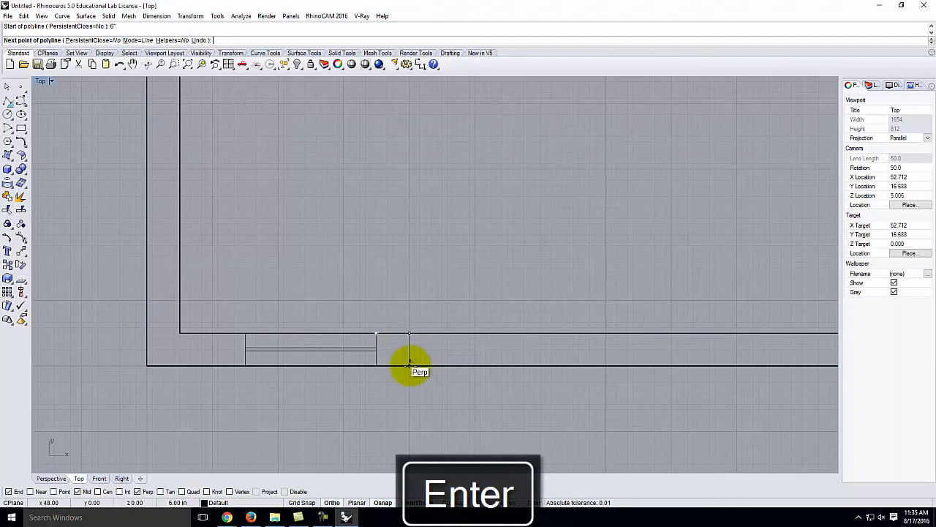
pyautogui.click(408, 362)
pyautogui.press('Return')
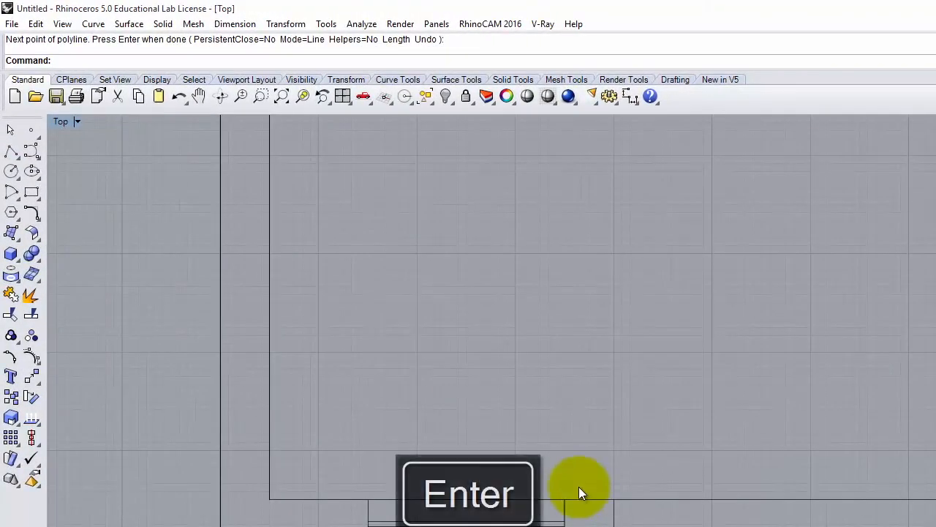
pyautogui.moveTo(587, 522); pyautogui.dragTo(546, 518)
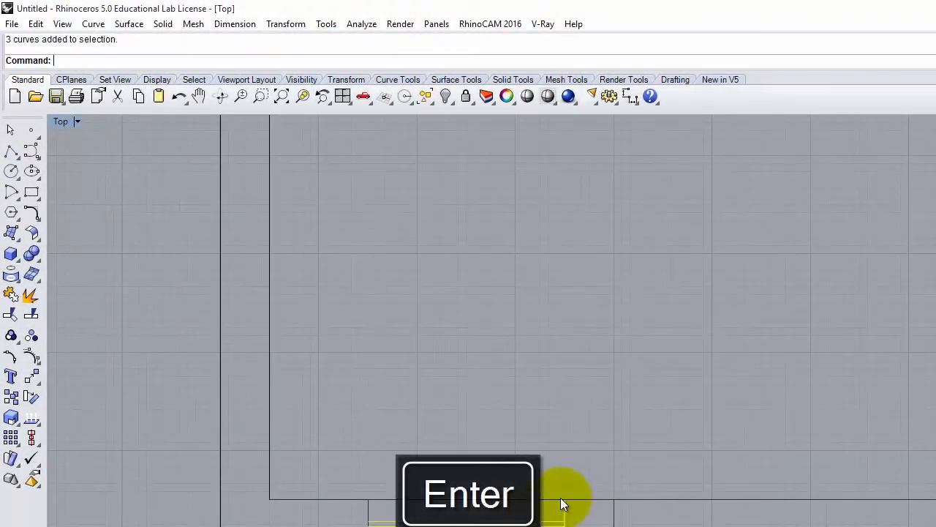
# - Copy the bottom-wall window so the copy starts at the 6" cross line, then select the left window
pyautogui.click(36, 24)
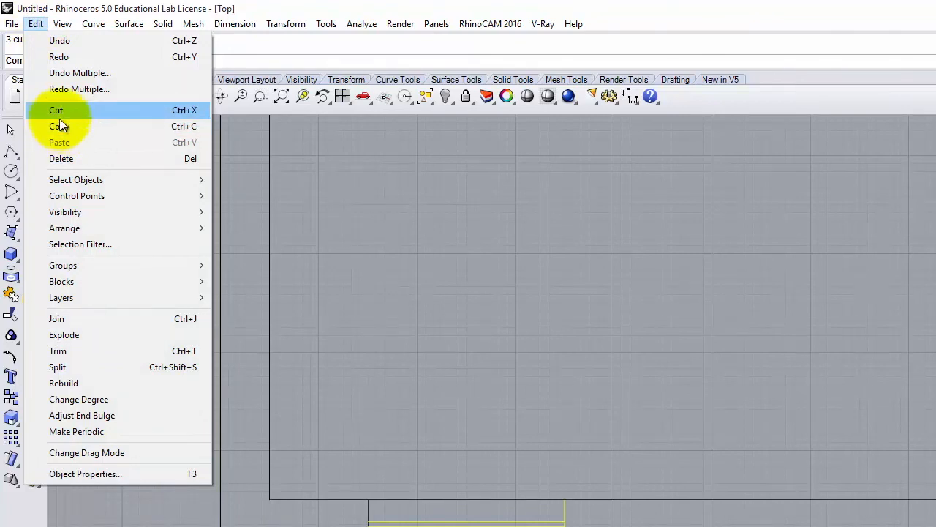
pyautogui.moveTo(285, 24)
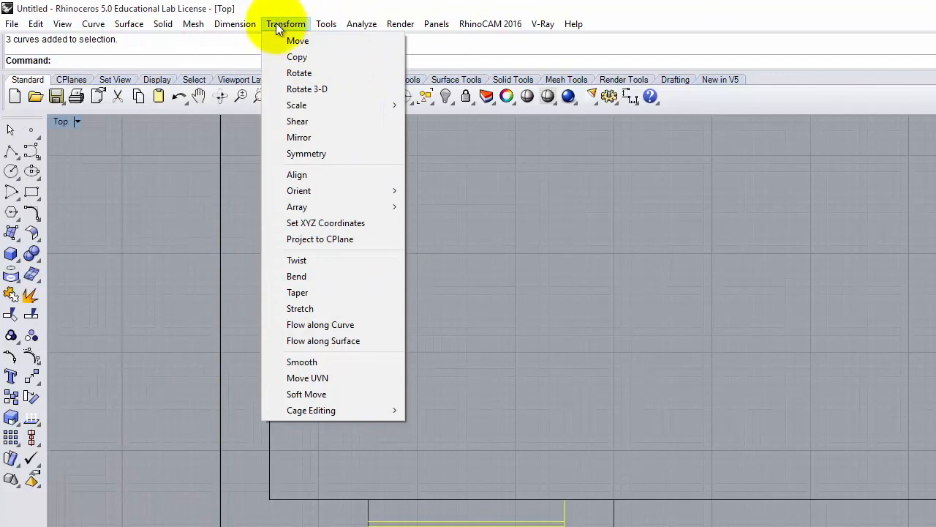
pyautogui.click(281, 57)
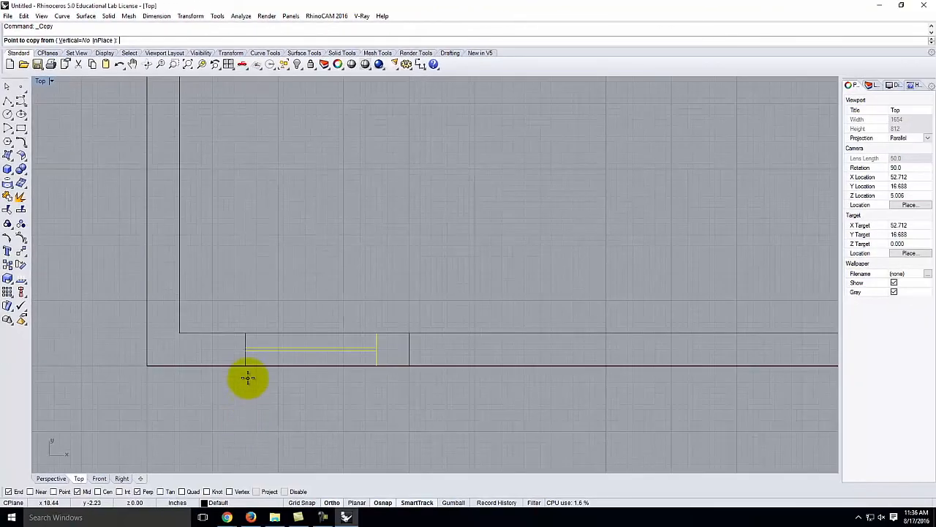
pyautogui.click(246, 365)
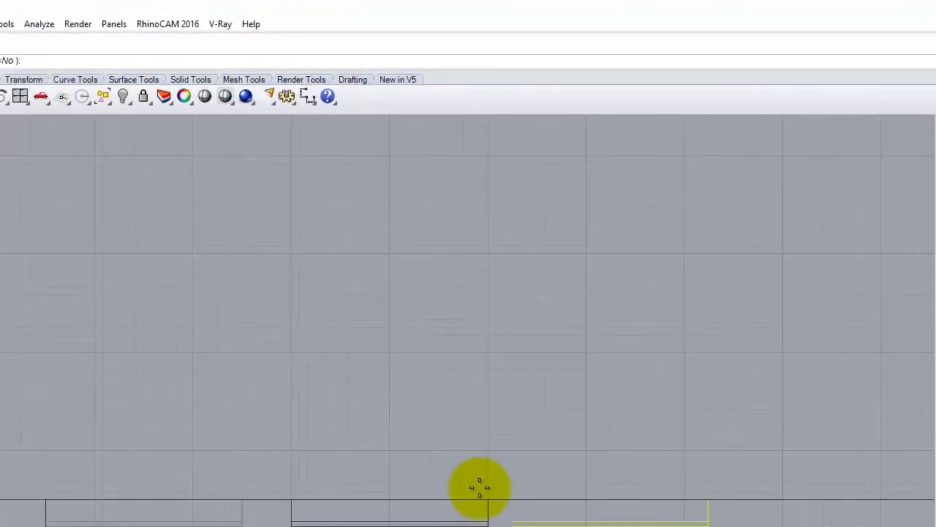
pyautogui.press('Return')
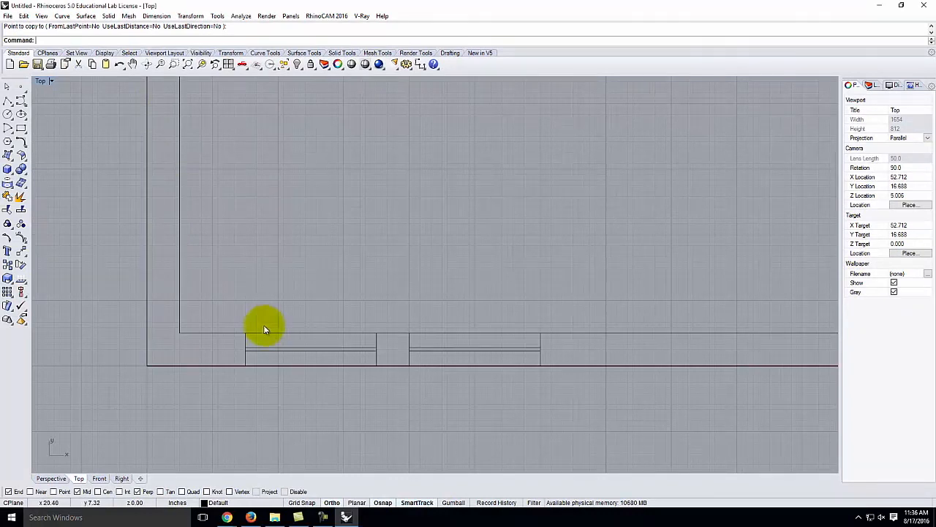
pyautogui.moveTo(224, 305); pyautogui.dragTo(395, 389)
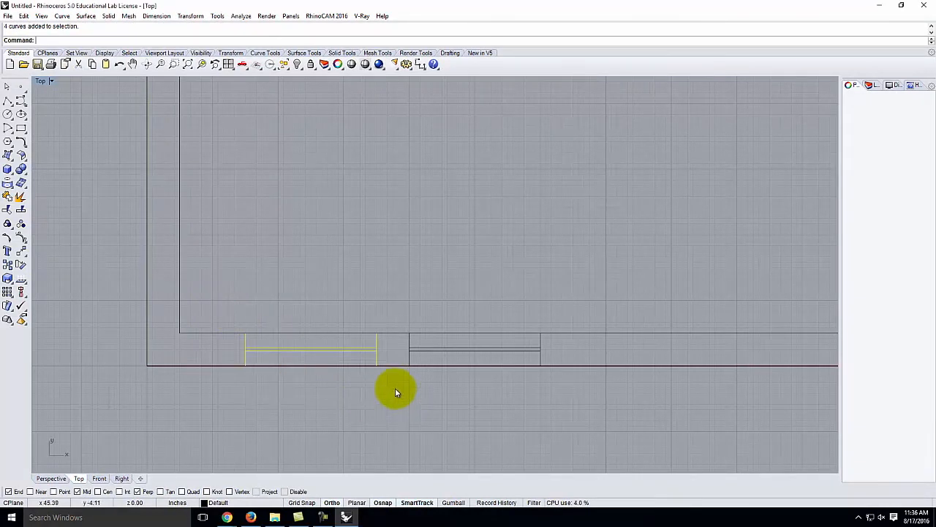
# - Mirror the left bottom window across the axis from the outer corner to the inner corner
pyautogui.click(191, 16)
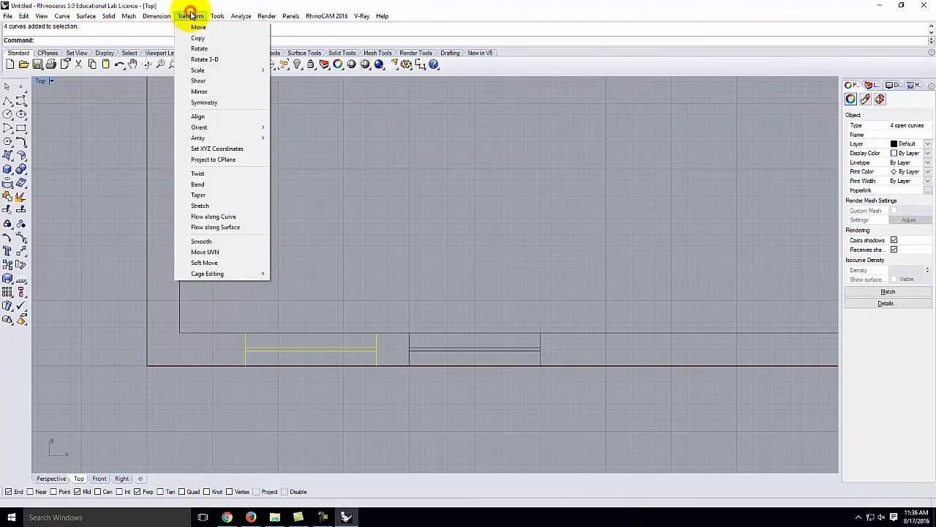
pyautogui.click(199, 91)
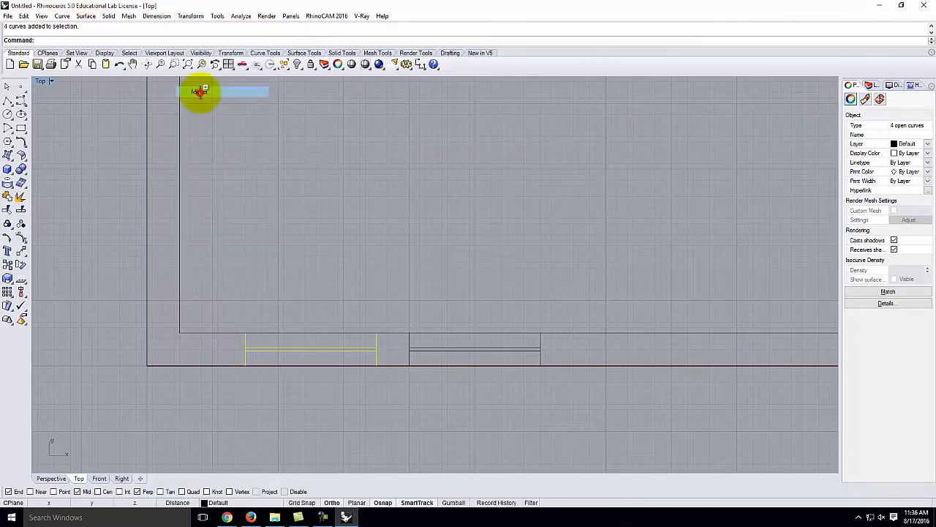
pyautogui.click(148, 366)
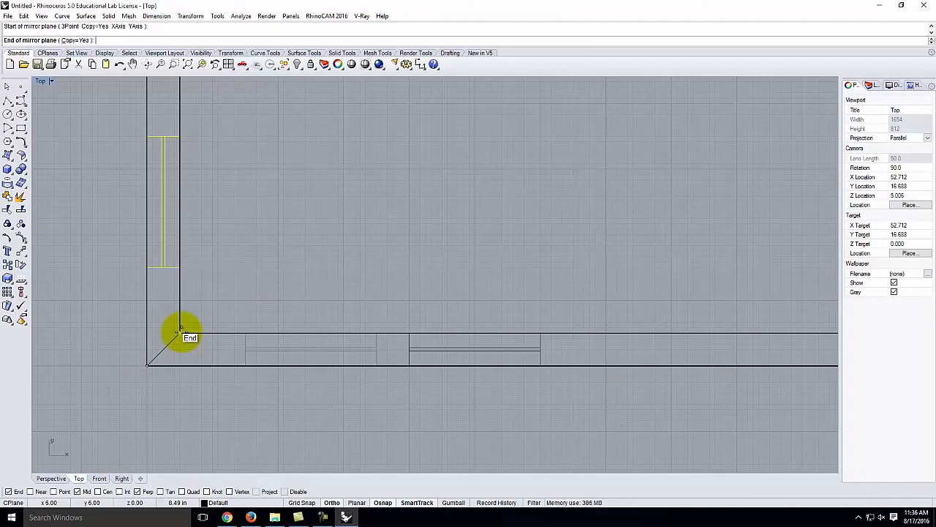
pyautogui.click(181, 330)
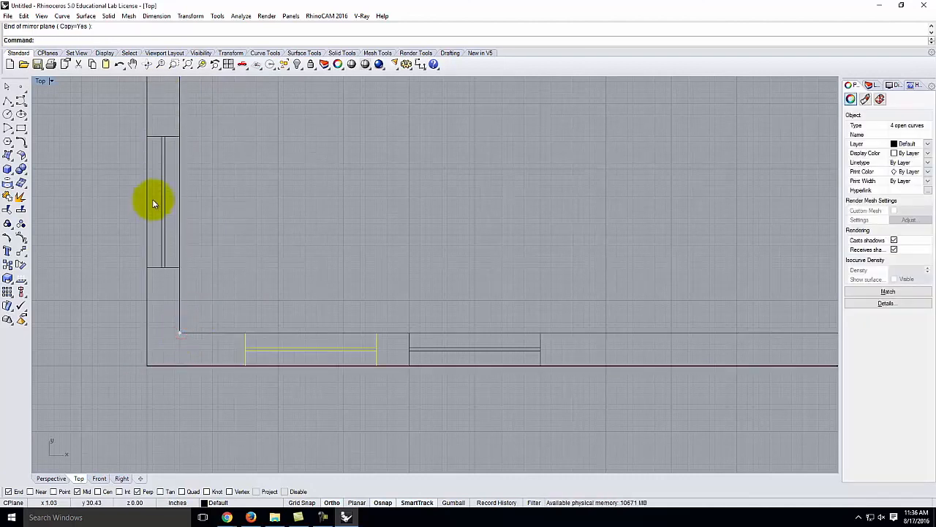
pyautogui.scroll(-10, 269, 340)
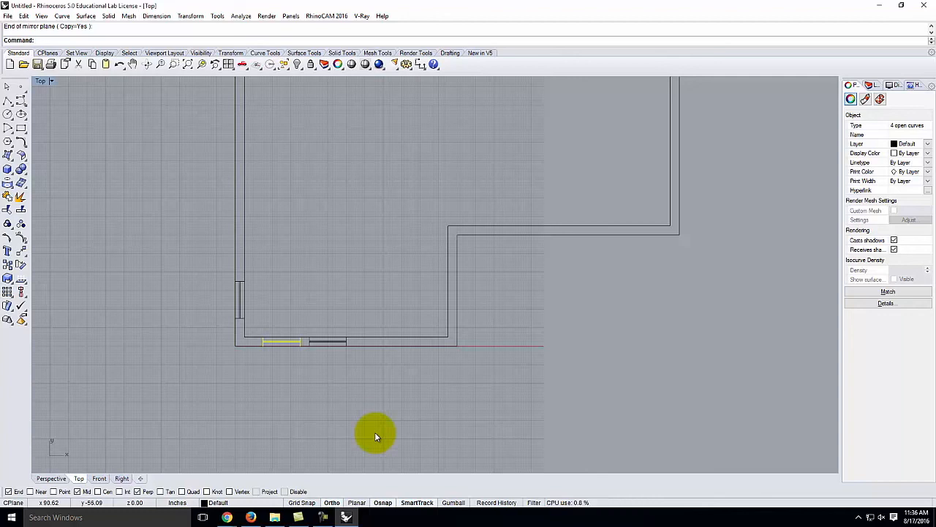
# - Draw the first diagonal test line inside the room with Ortho off
pyautogui.click(7, 101)
pyautogui.click(330, 272)
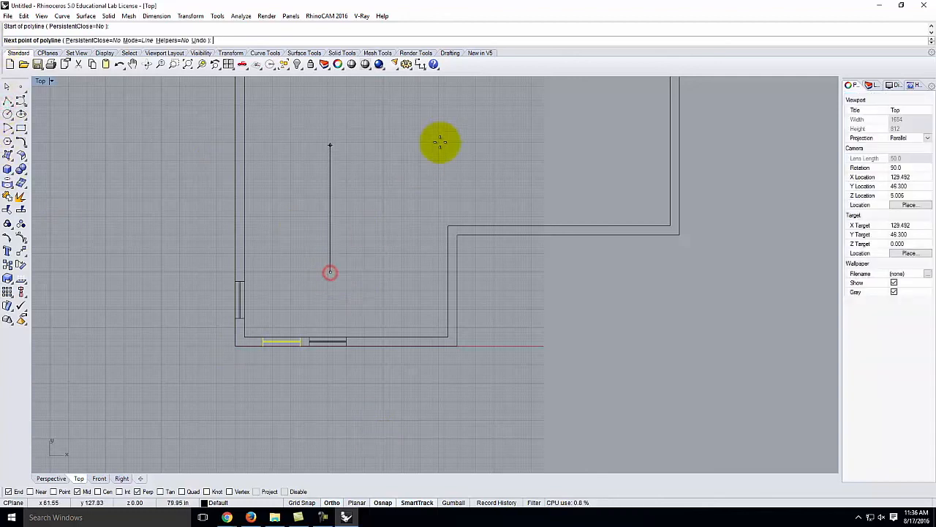
pyautogui.click(332, 504)
pyautogui.click(408, 163)
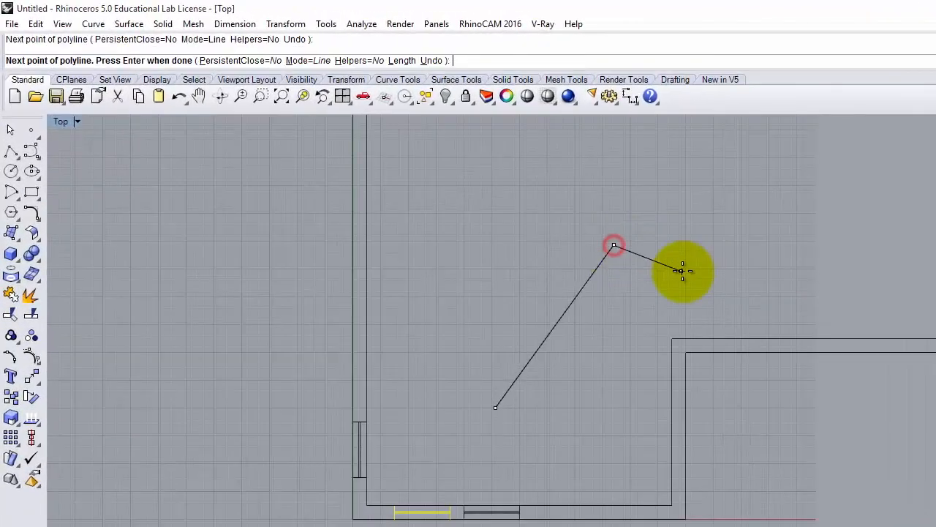
pyautogui.press('Return')
pyautogui.write('\\')
pyautogui.moveTo(703, 258); pyautogui.dragTo(705, 258, button='right')
pyautogui.click(762, 288)
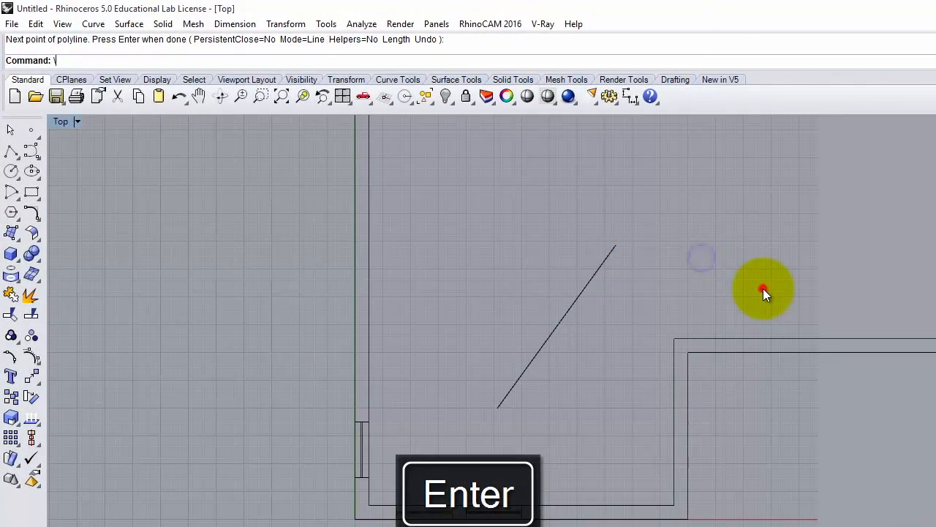
# - Draw a second diagonal test line crossing the room
pyautogui.click(11, 150)
pyautogui.click(749, 299)
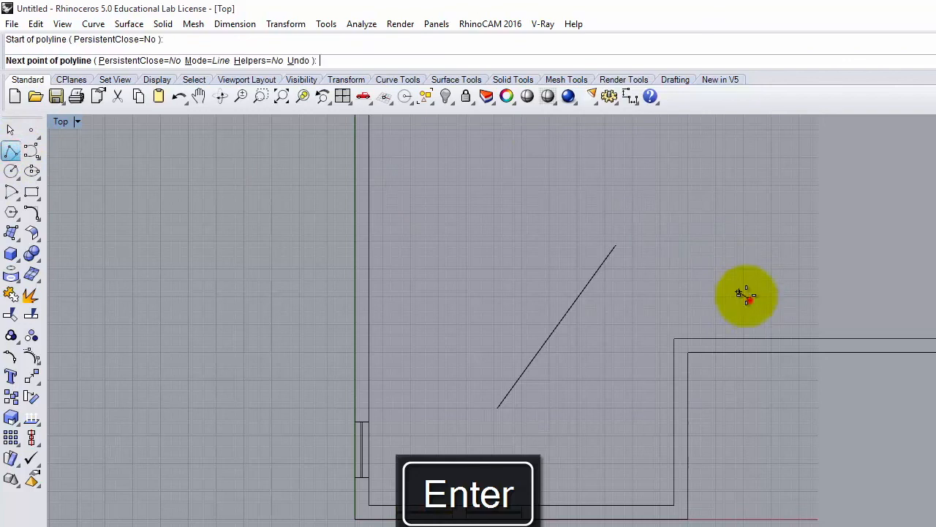
pyautogui.click(581, 153)
pyautogui.press('Return')
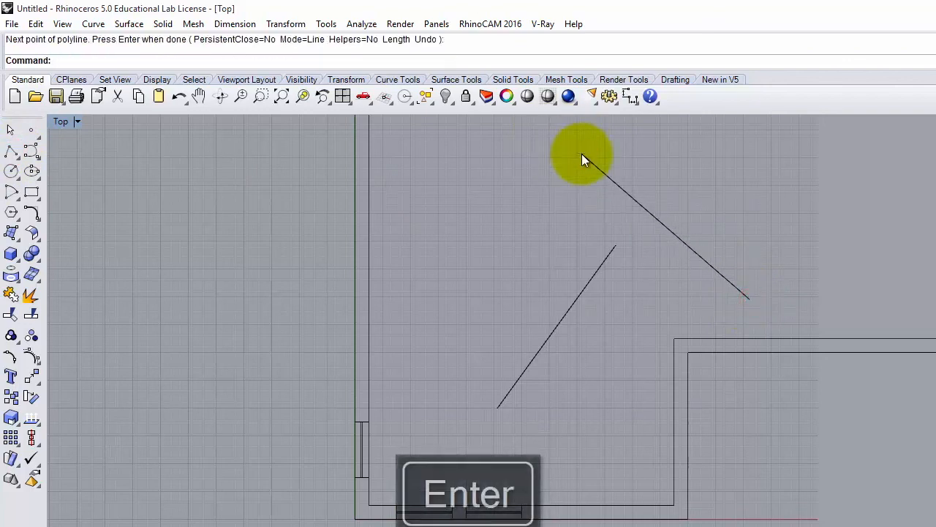
# - Browse the Transform, File and Edit menus without choosing a command
pyautogui.click(289, 23)
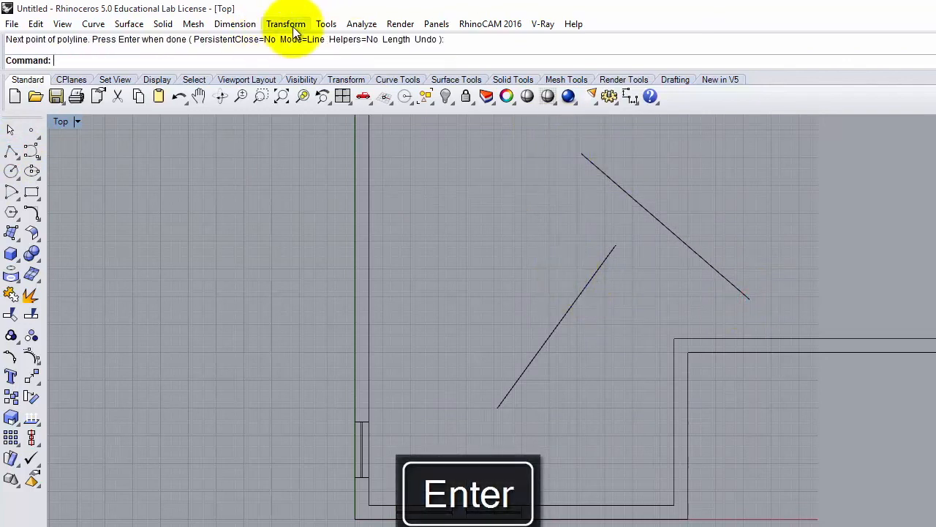
pyautogui.click(15, 24)
pyautogui.click(36, 25)
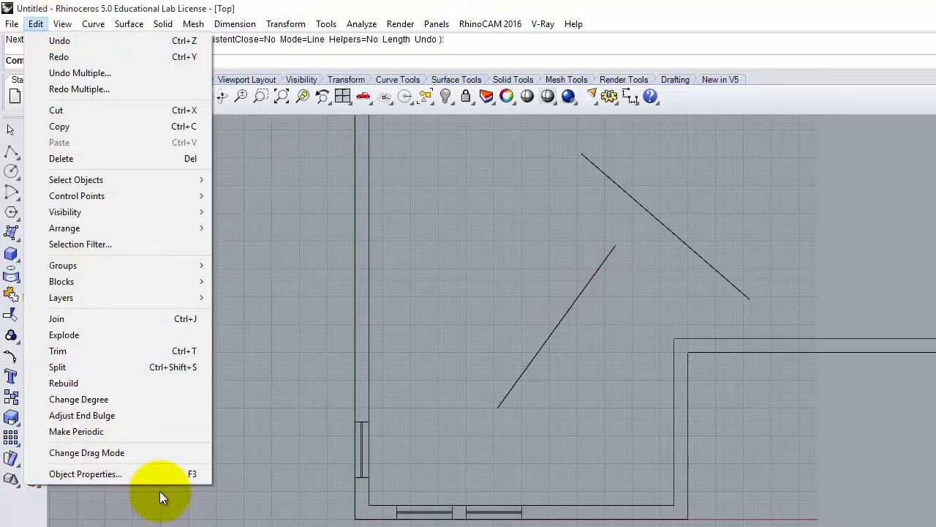
pyautogui.click(289, 23)
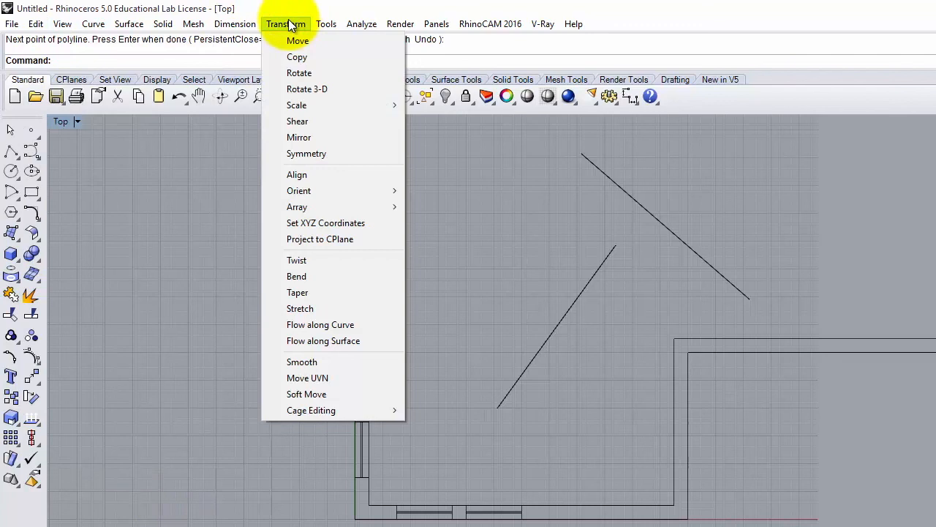
pyautogui.moveTo(38, 26)
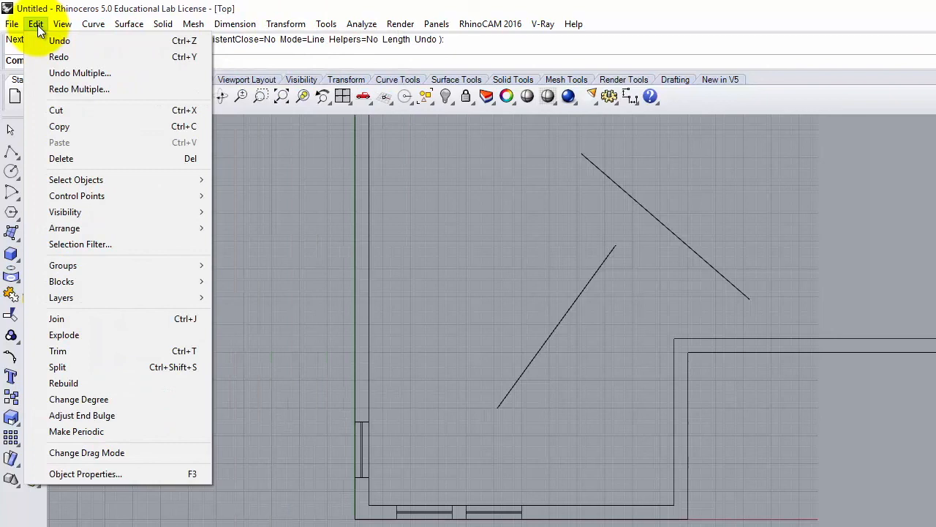
pyautogui.click(37, 24)
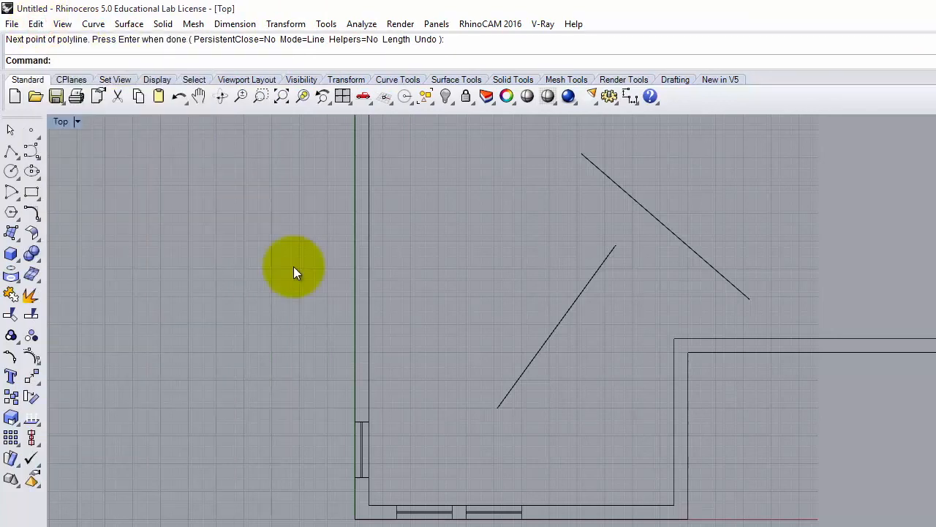
# - Extend the shorter test line up to the other diagonal line as boundary
pyautogui.write('Extend')
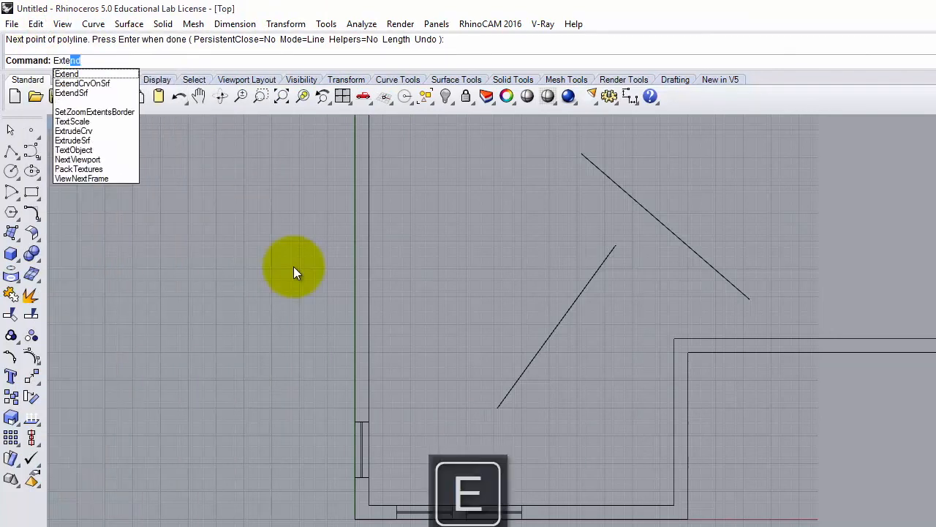
pyautogui.press('Return')
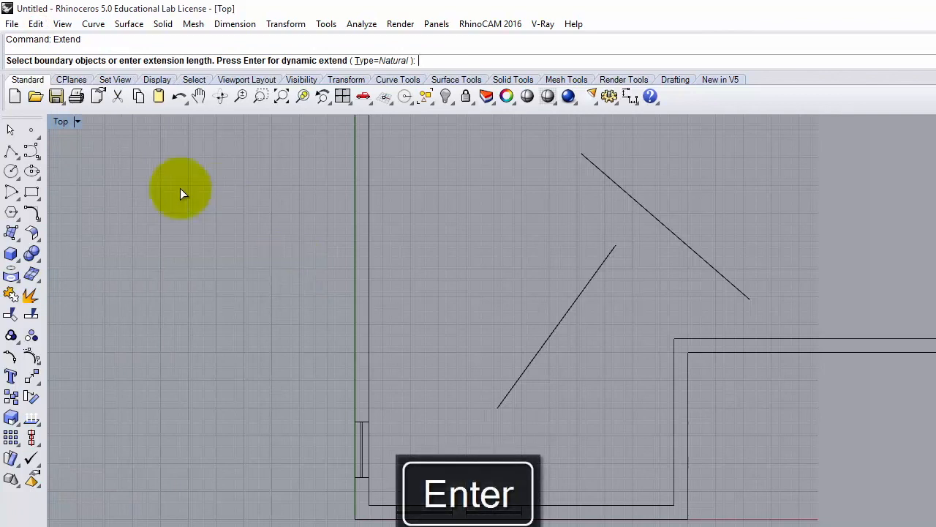
pyautogui.click(708, 258)
pyautogui.press('Return')
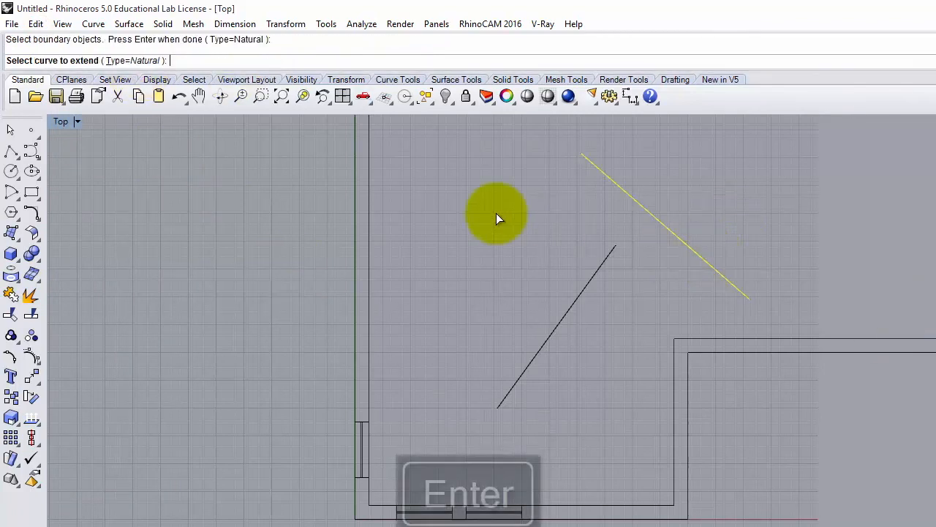
pyautogui.click(614, 253)
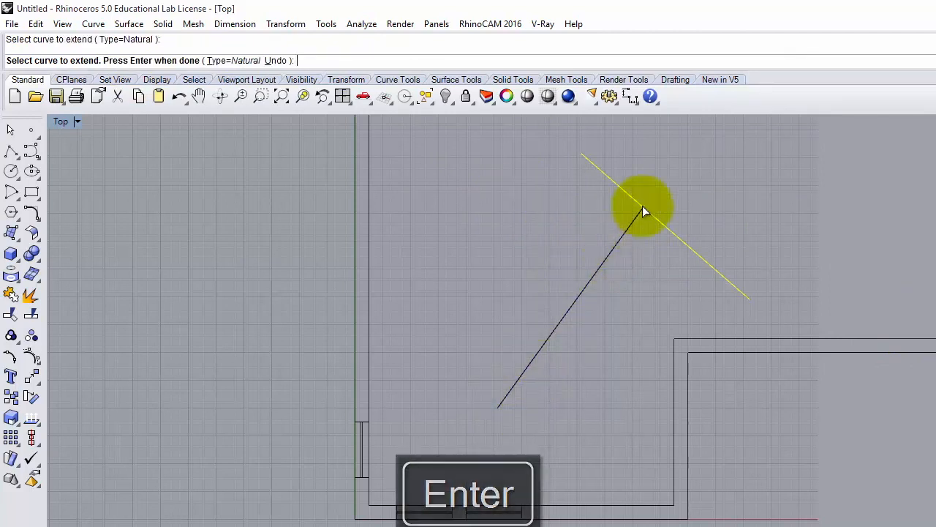
pyautogui.click(720, 209)
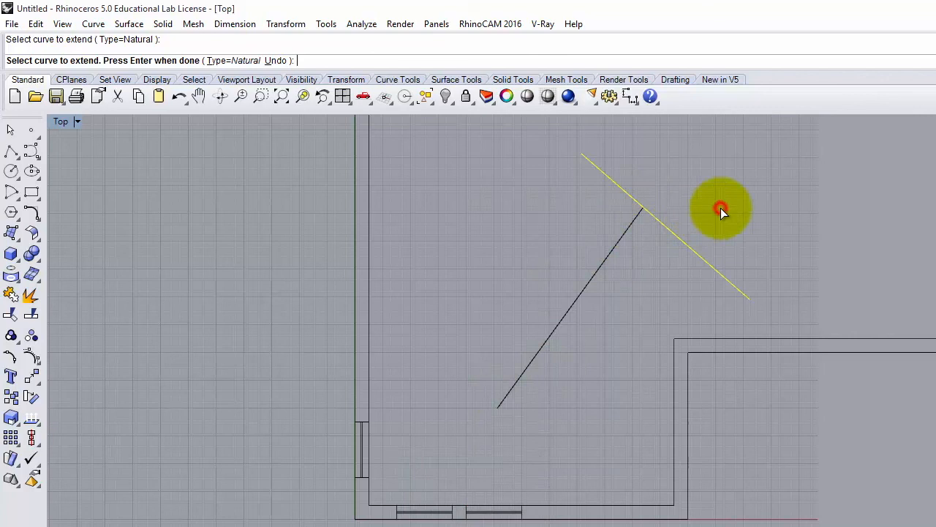
pyautogui.press('Escape')
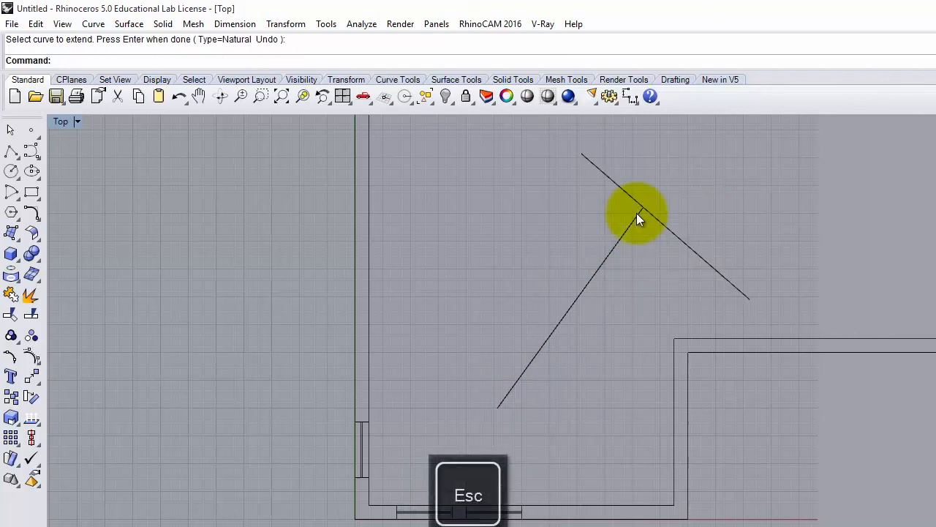
# - Try a 1' radius fillet between the two test lines, then undo it
pyautogui.write('Fillet')
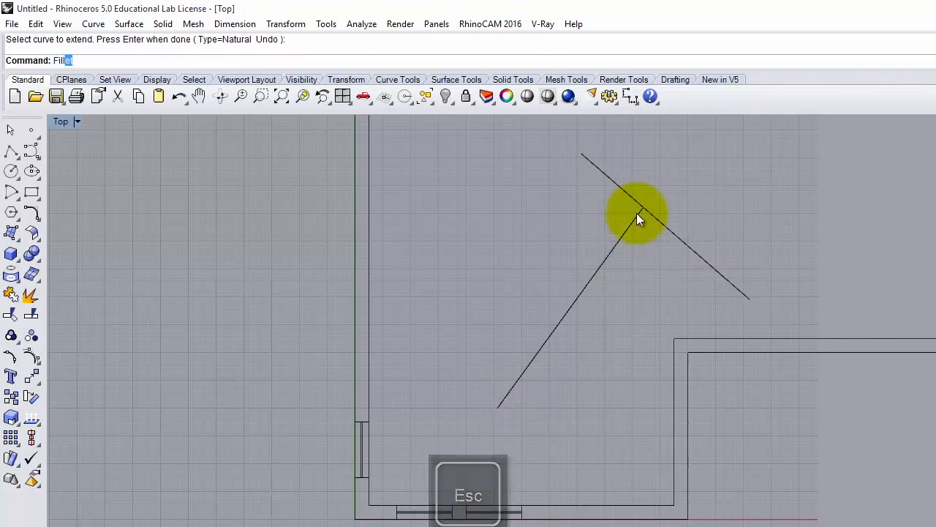
pyautogui.press('Return')
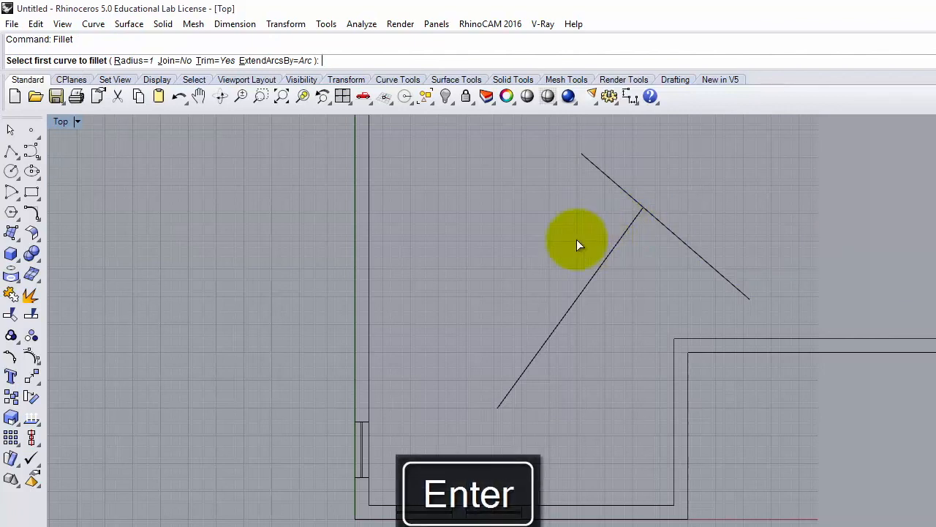
pyautogui.click(138, 60)
pyautogui.write("1'")
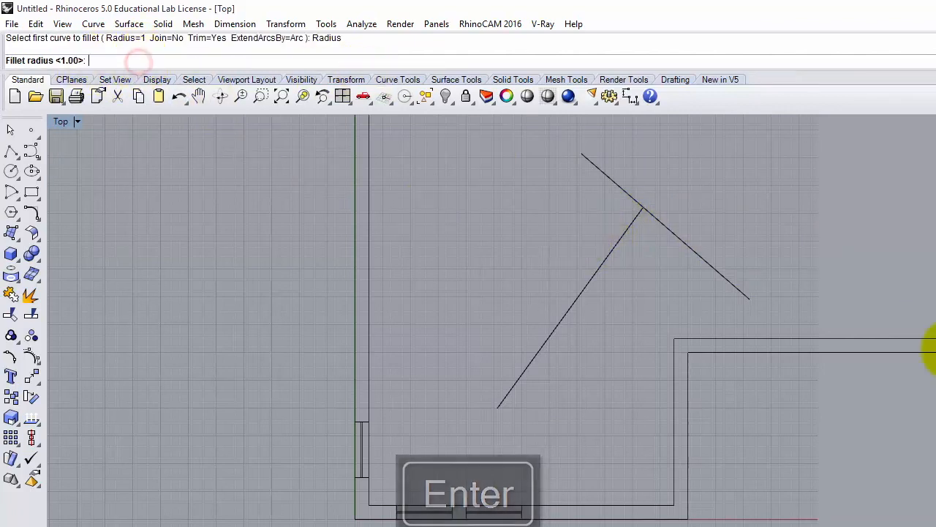
pyautogui.press('Return')
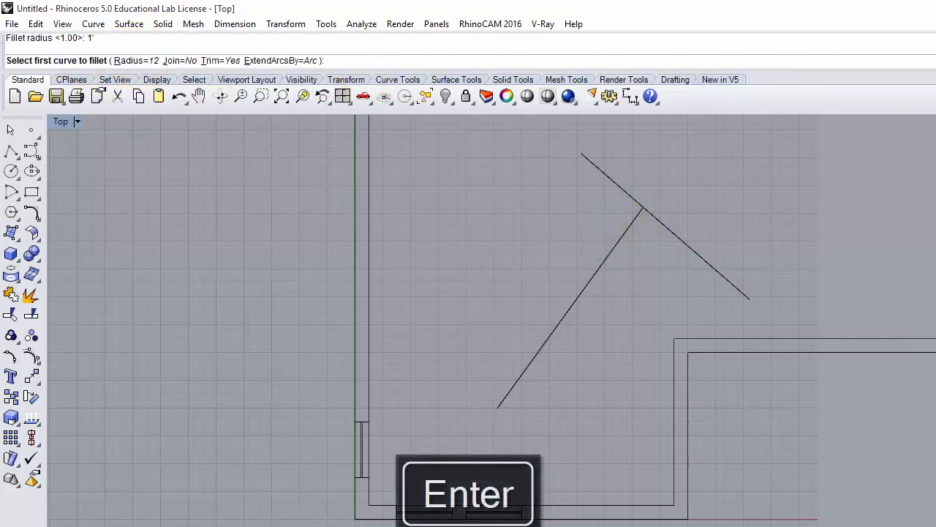
pyautogui.click(691, 246)
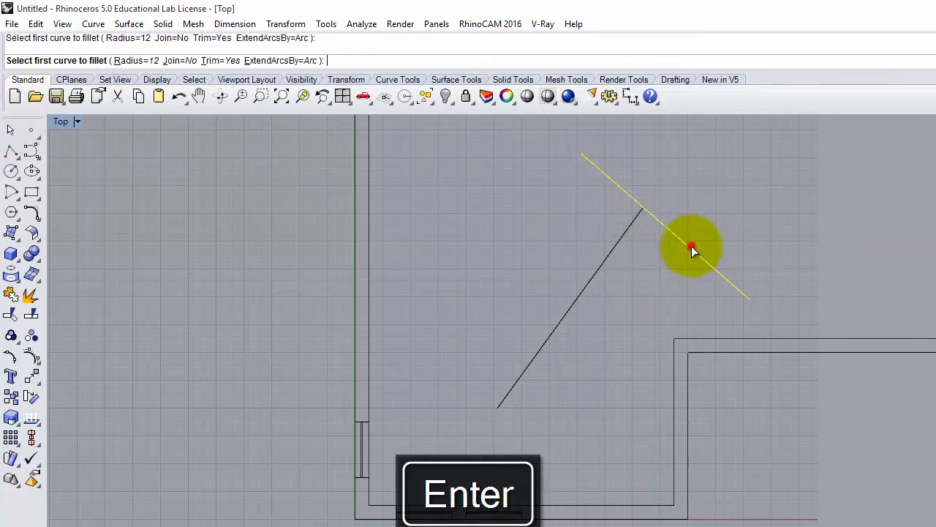
pyautogui.click(595, 271)
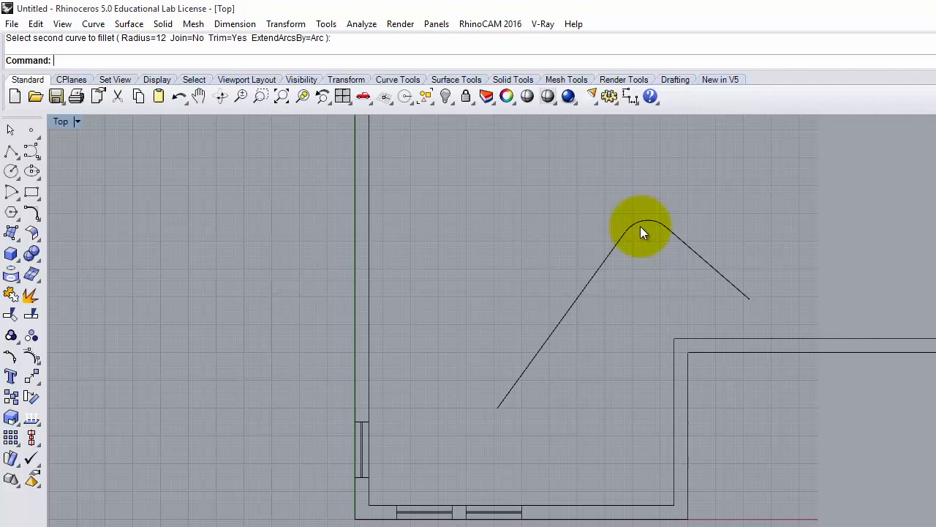
pyautogui.hotkey('ctrl', 'z')
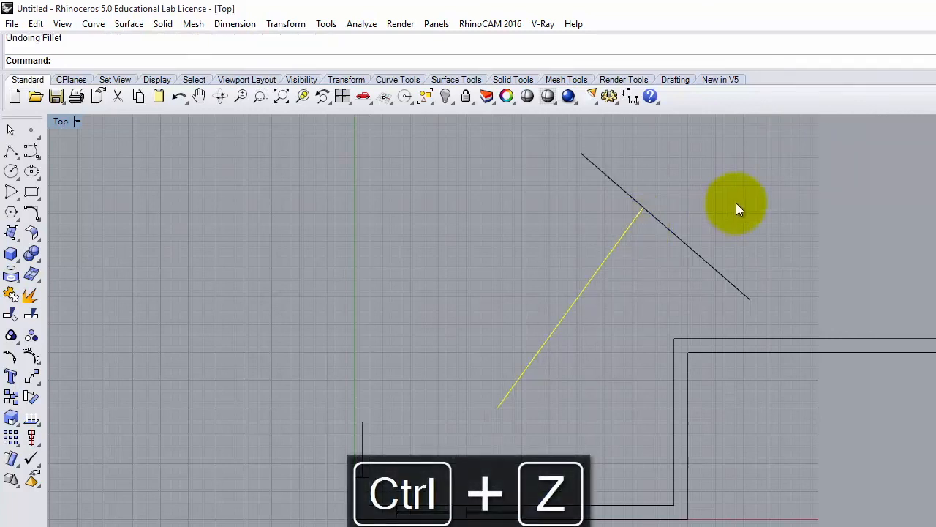
# - Undo the extension and join the two test lines at a sharp corner with a radius 0 fillet
pyautogui.hotkey('ctrl', 'z')
pyautogui.click(732, 209)
pyautogui.write('fillet')
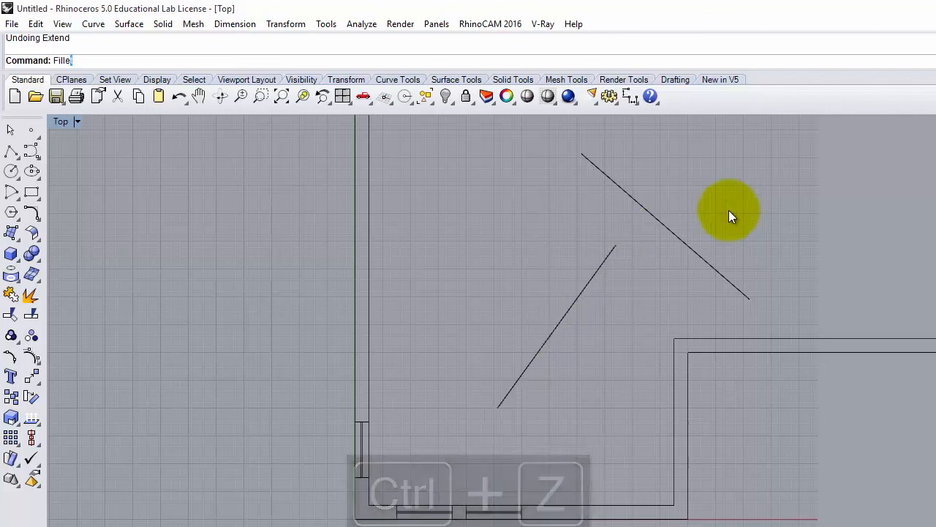
pyautogui.press('Return')
pyautogui.write('r')
pyautogui.press('Return')
pyautogui.write('0')
pyautogui.press('Return')
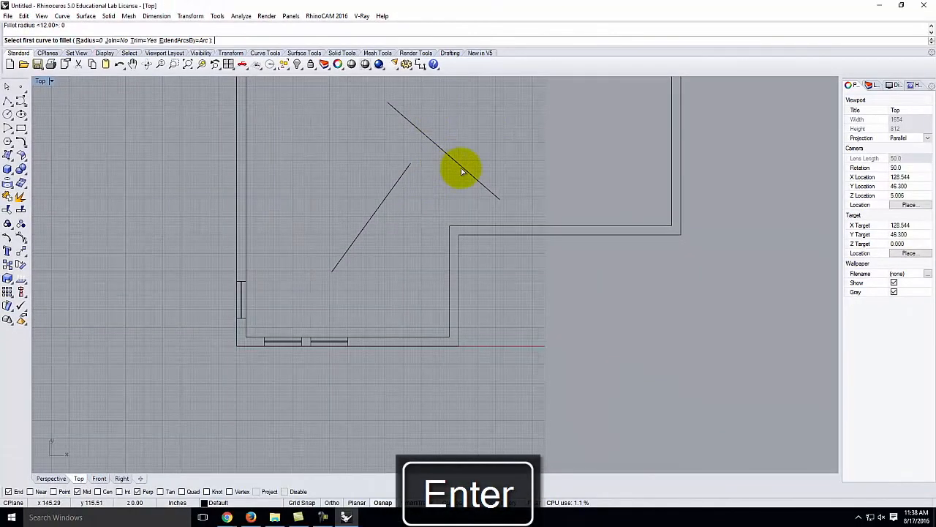
pyautogui.click(461, 171)
pyautogui.click(384, 199)
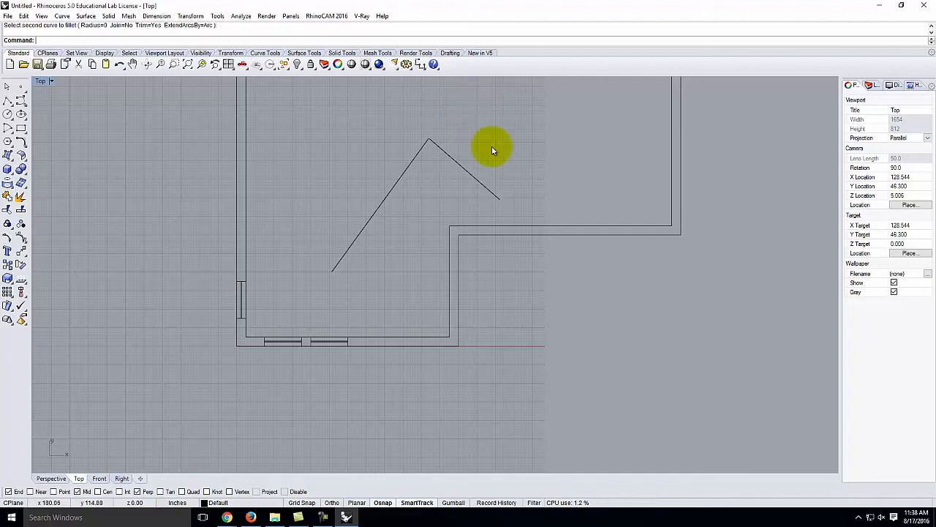
# - Chamfer the corner 12 inches along each line, then select the three test curves
pyautogui.press('Return')
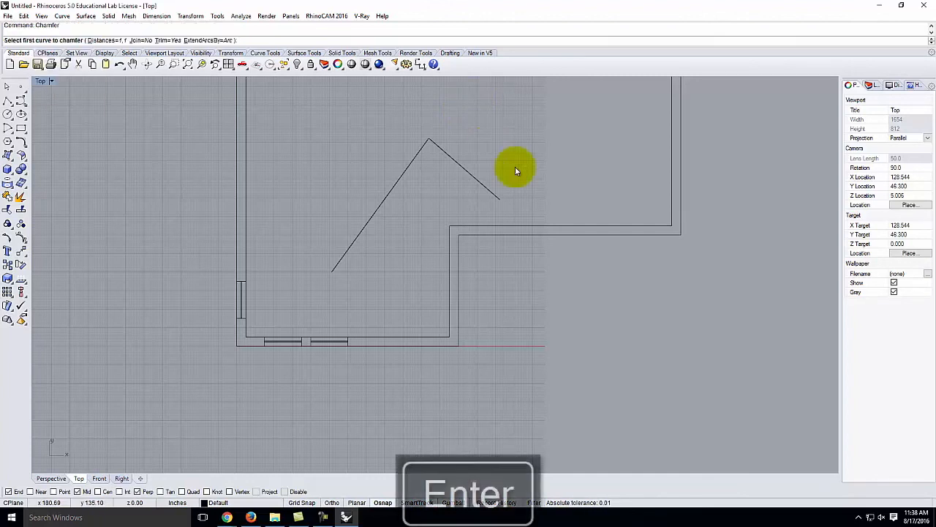
pyautogui.click(102, 40)
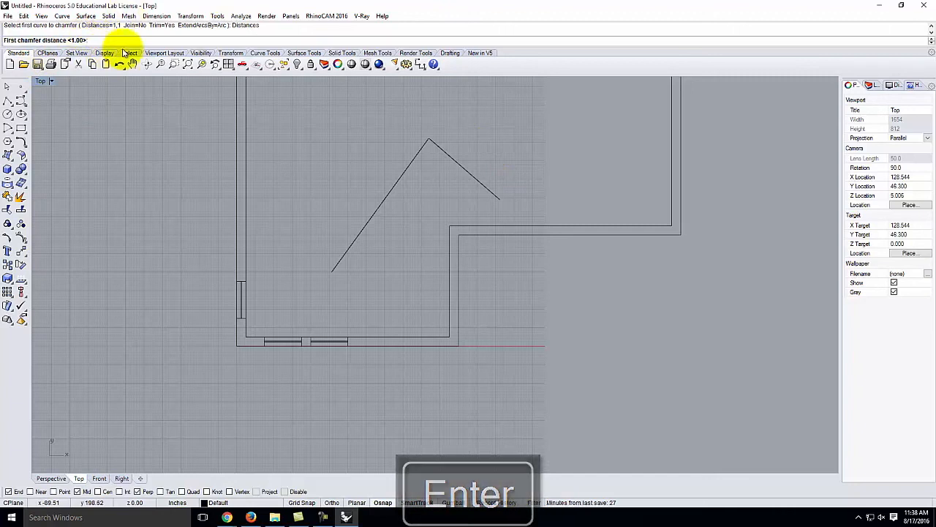
pyautogui.write('1')
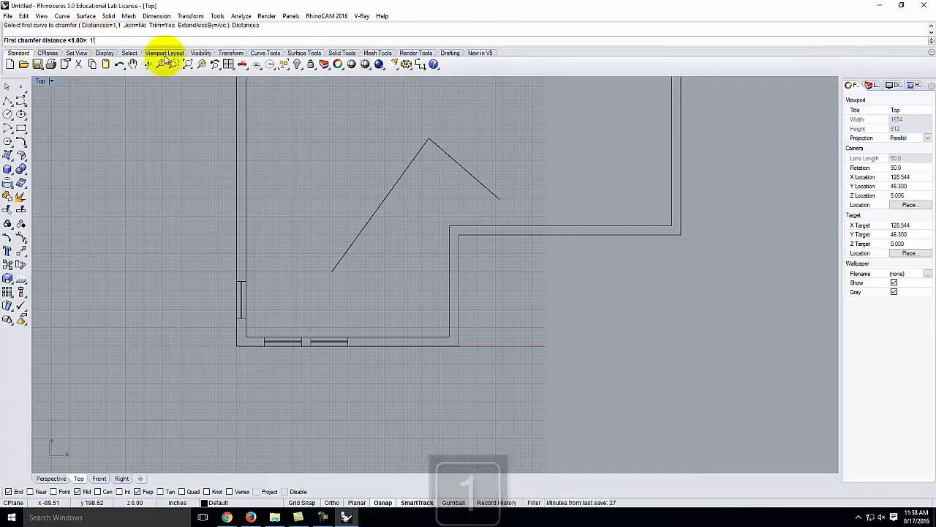
pyautogui.press('Return')
pyautogui.press('Return')
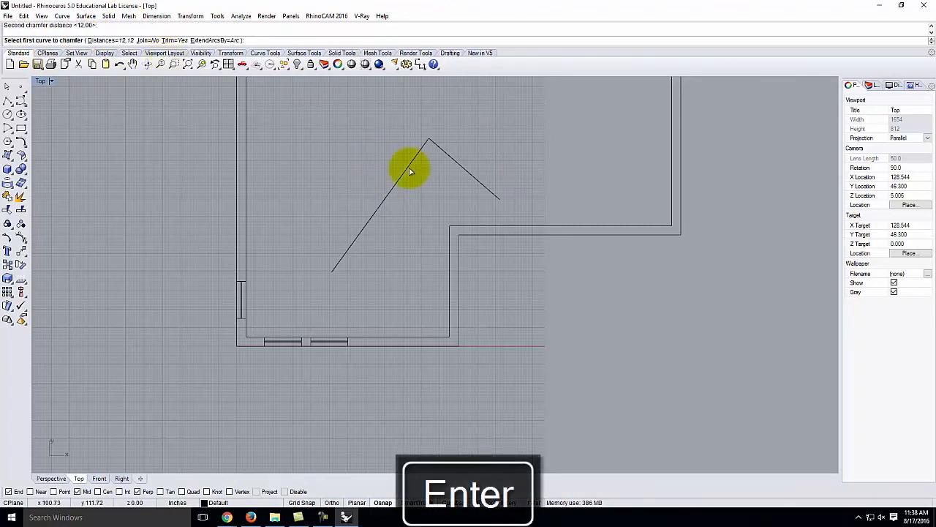
pyautogui.click(474, 177)
pyautogui.click(397, 183)
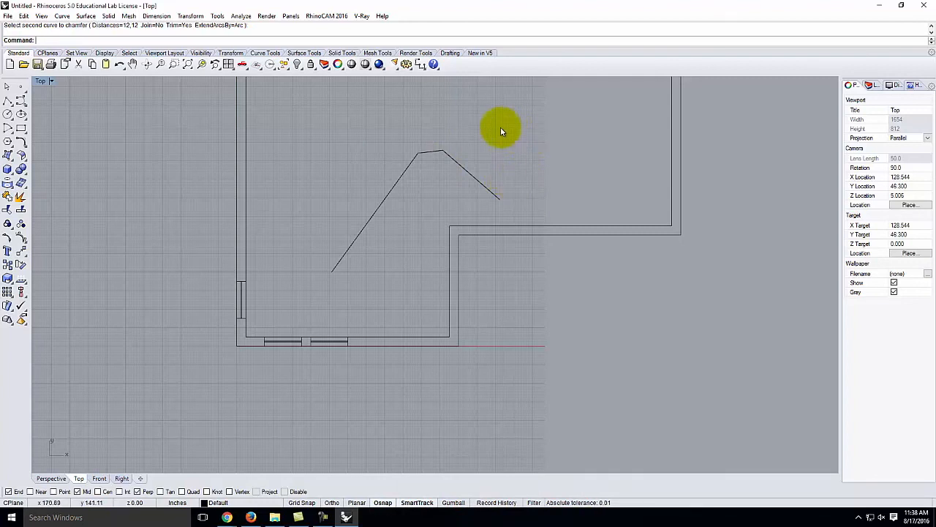
pyautogui.moveTo(474, 120); pyautogui.dragTo(380, 184)
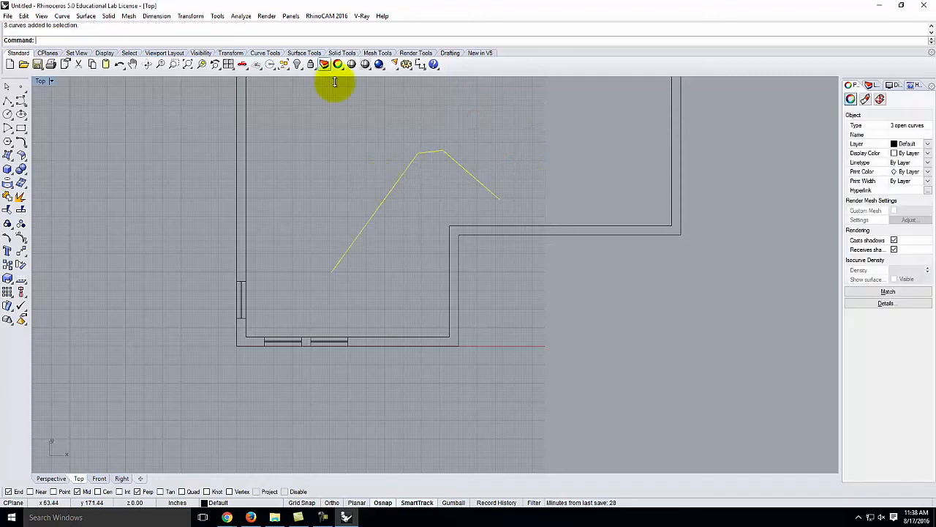
# - Rotate the three chamfered test curves about the polyline's end using two reference points
pyautogui.click(192, 16)
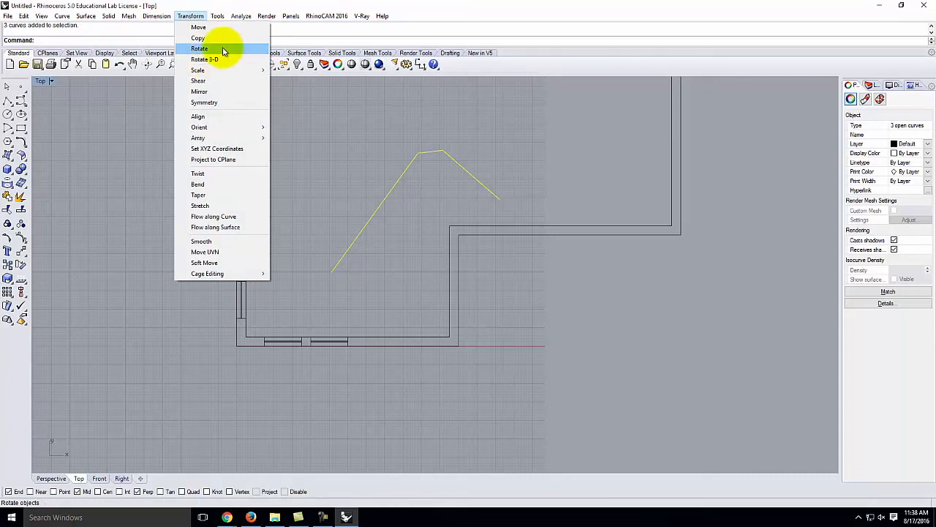
pyautogui.click(205, 49)
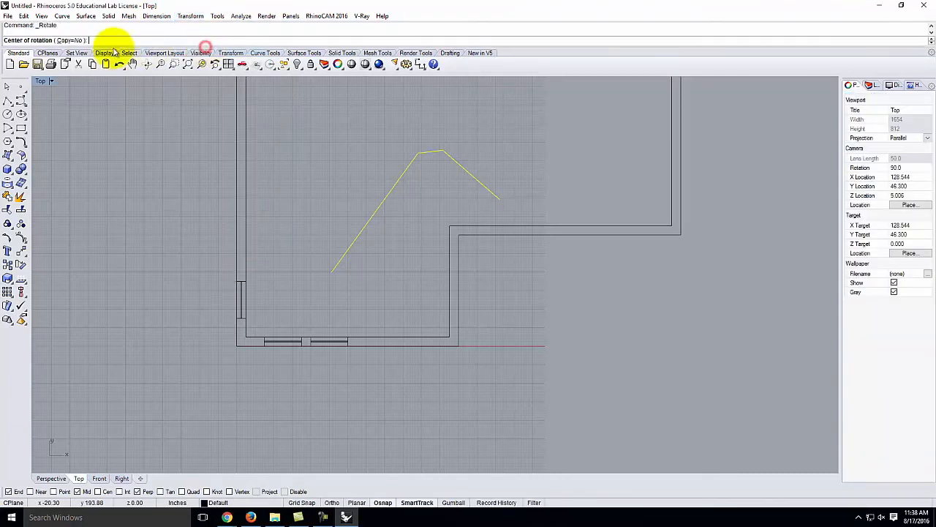
pyautogui.click(500, 198)
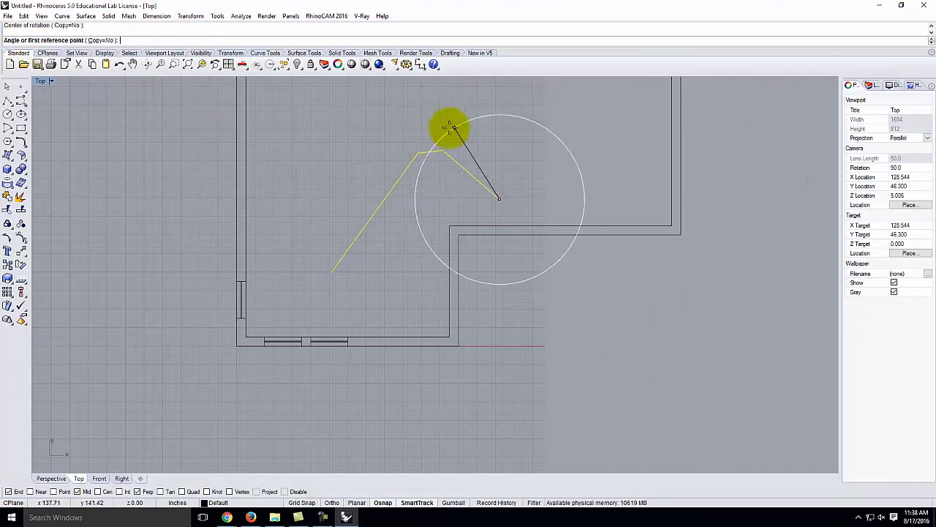
pyautogui.click(443, 150)
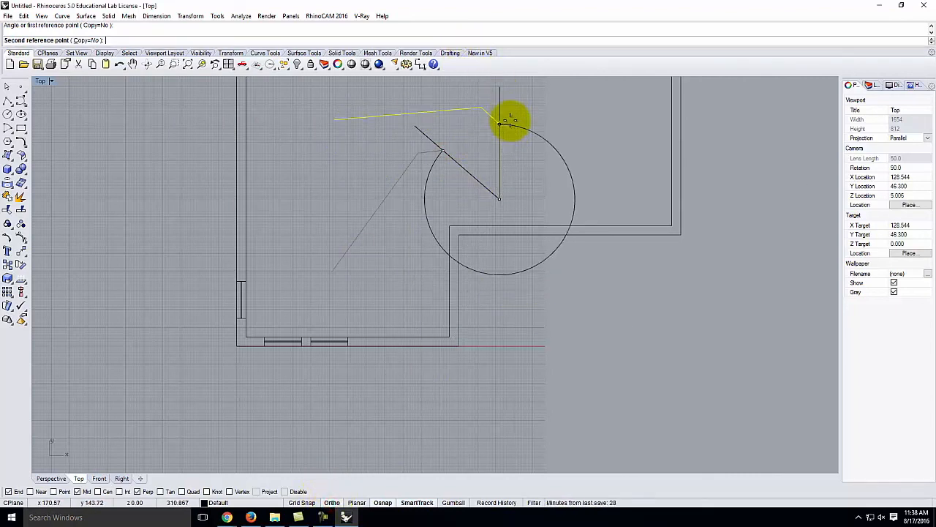
pyautogui.click(499, 124)
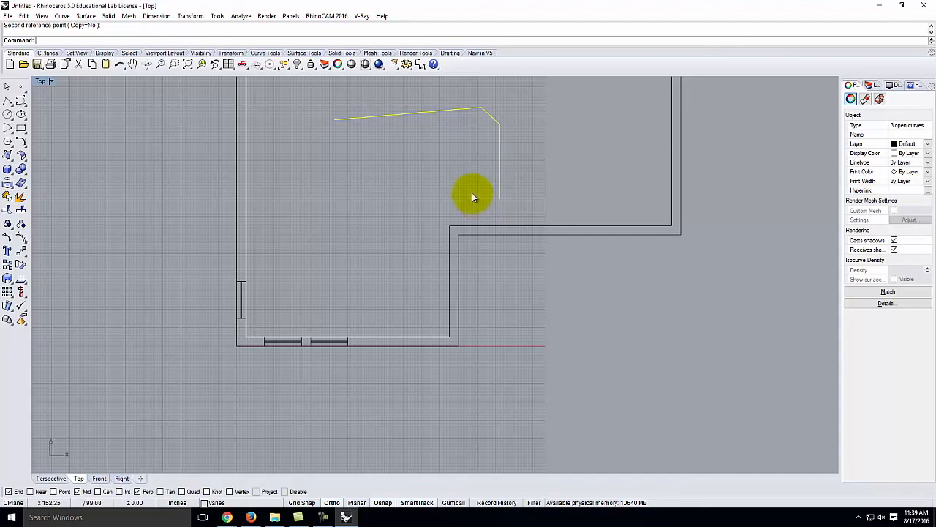
# - Reselect the three test curves and delete them
pyautogui.click(551, 116)
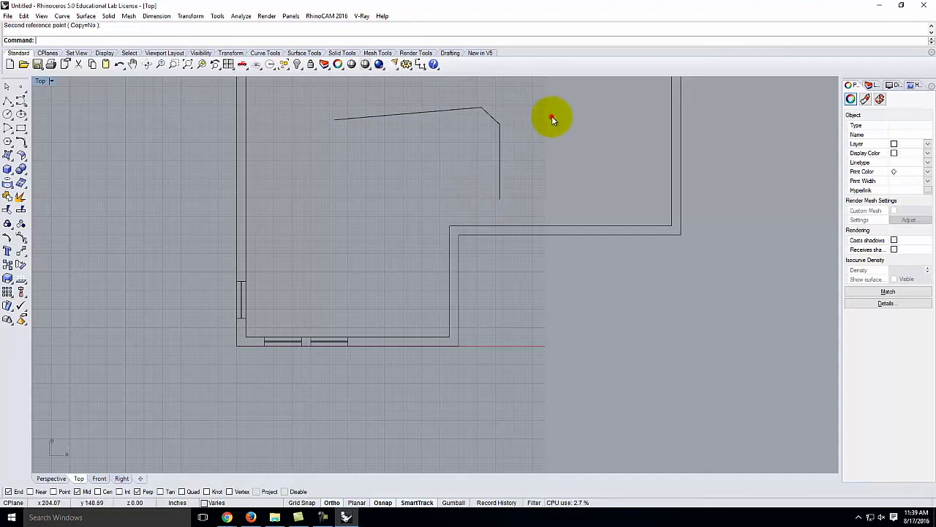
pyautogui.press('Escape')
pyautogui.press('Delete')
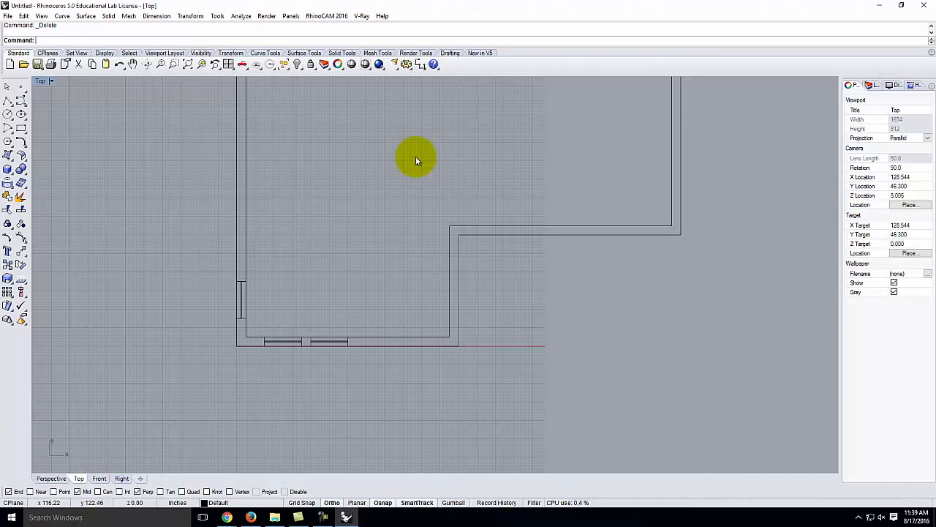
# - Open the Save dialog on the Desktop with the Rhino 5 3D Models (*.3dm) file type
pyautogui.click(7, 16)
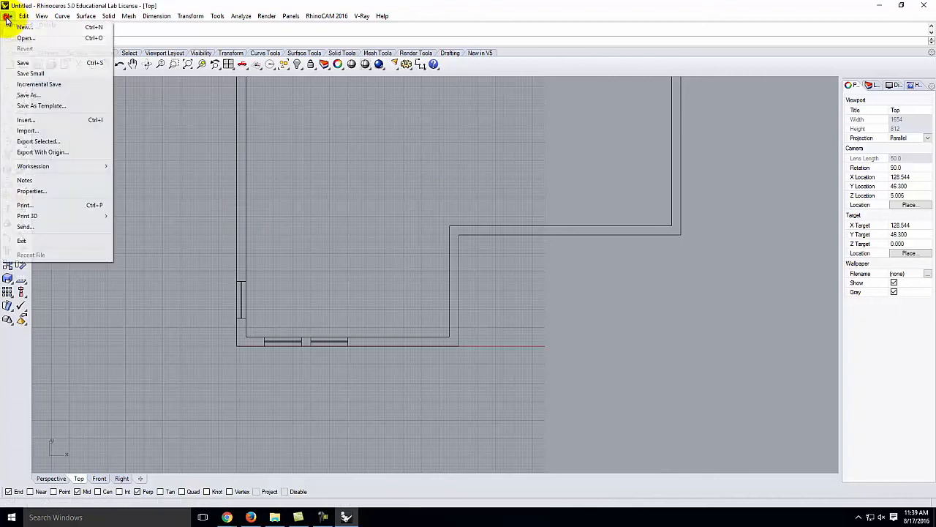
pyautogui.click(23, 63)
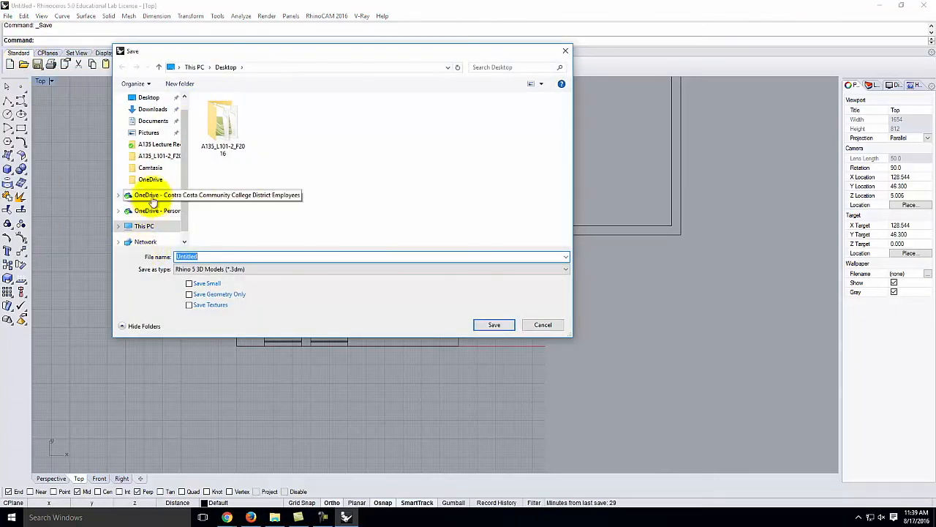
pyautogui.scroll(1, 181, 165)
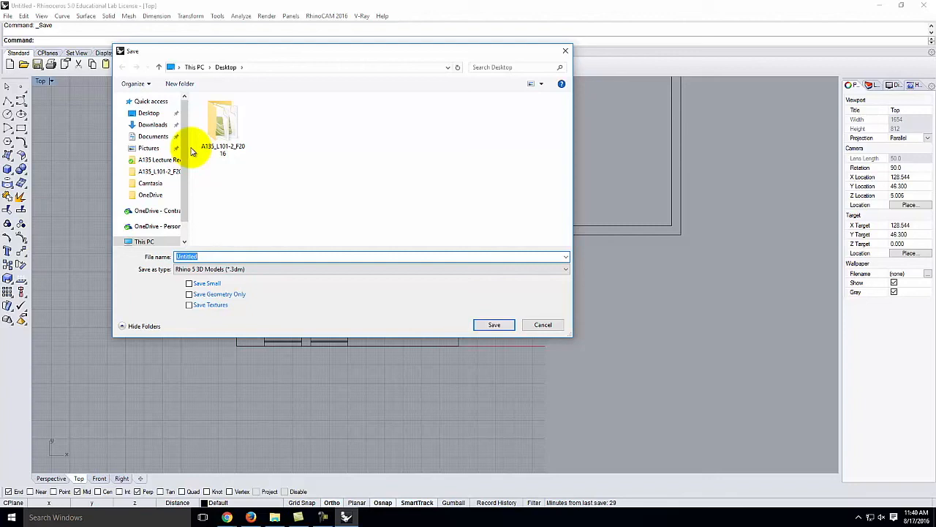
# - Save the model as a .3dm in OneDrive's Live Demonstrations > Live - A136 Exercises > Ex202 folder, named Ex202 plus the student's name
pyautogui.click(150, 226)
pyautogui.doubleClick(220, 113)
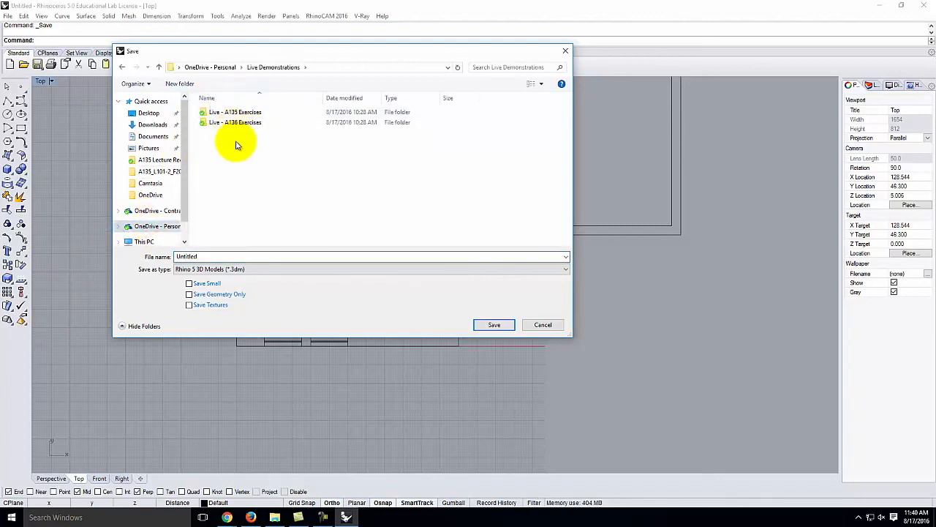
pyautogui.doubleClick(235, 125)
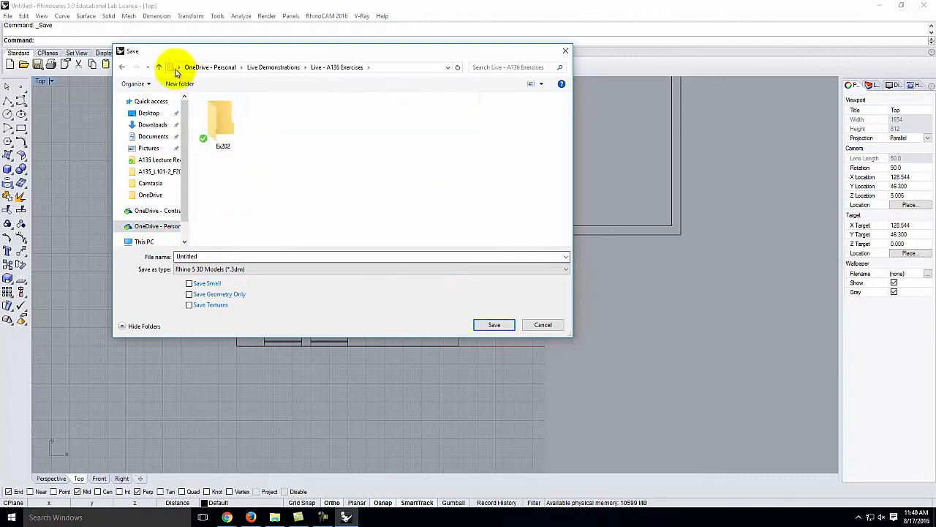
pyautogui.click(223, 125)
pyautogui.doubleClick(223, 124)
pyautogui.doubleClick(216, 256)
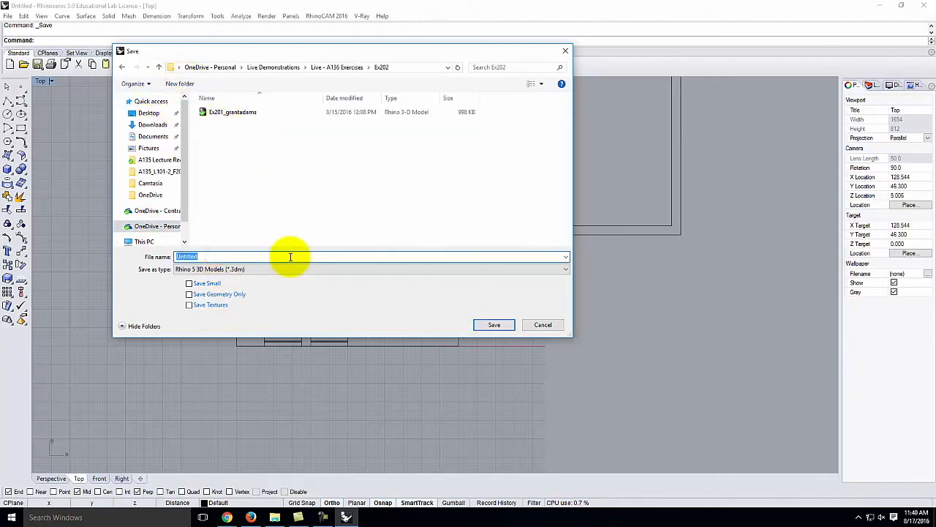
pyautogui.write('Ex202')
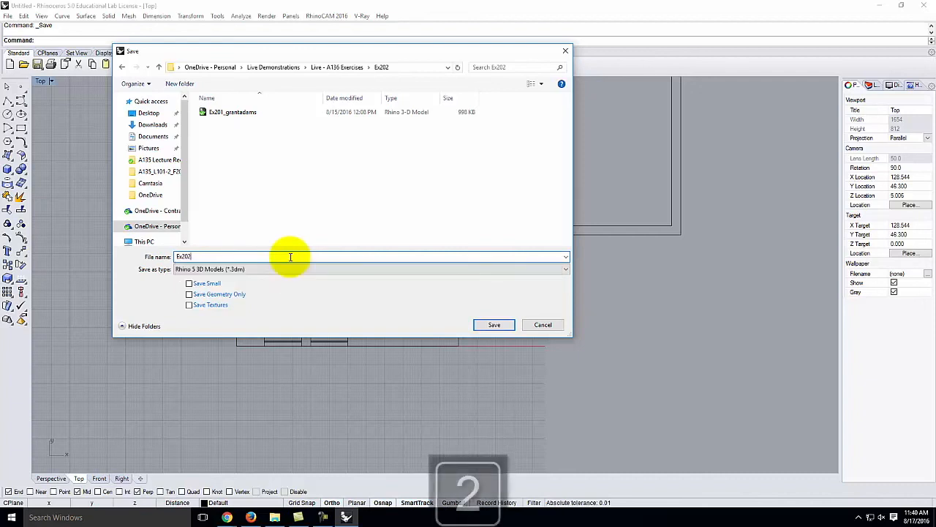
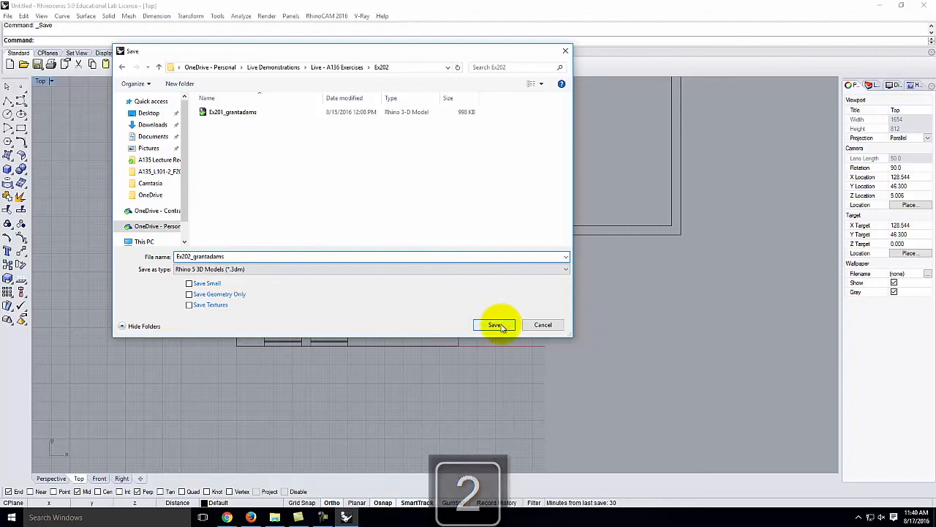
pyautogui.click(496, 325)
pyautogui.scroll(-5, 303, 358)
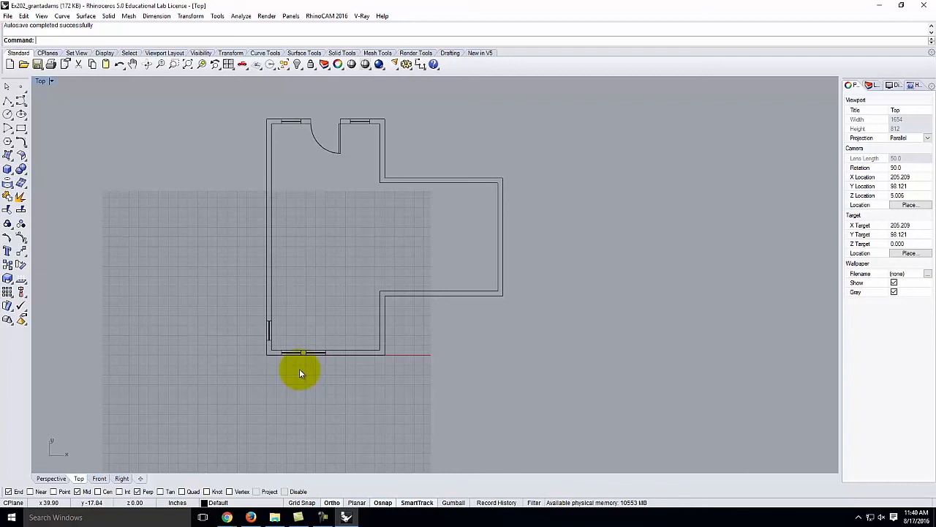
# - Window-select all floor plan curves, Zoom Selected to fit them, deselect, and open the Top viewport menu
pyautogui.moveTo(241, 94); pyautogui.dragTo(585, 417)
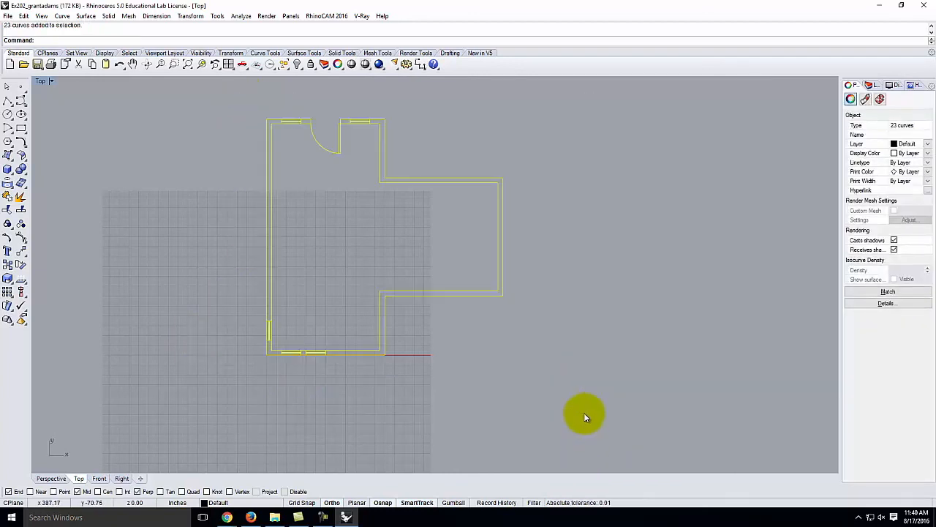
pyautogui.press('Return')
pyautogui.write('s')
pyautogui.press('Return')
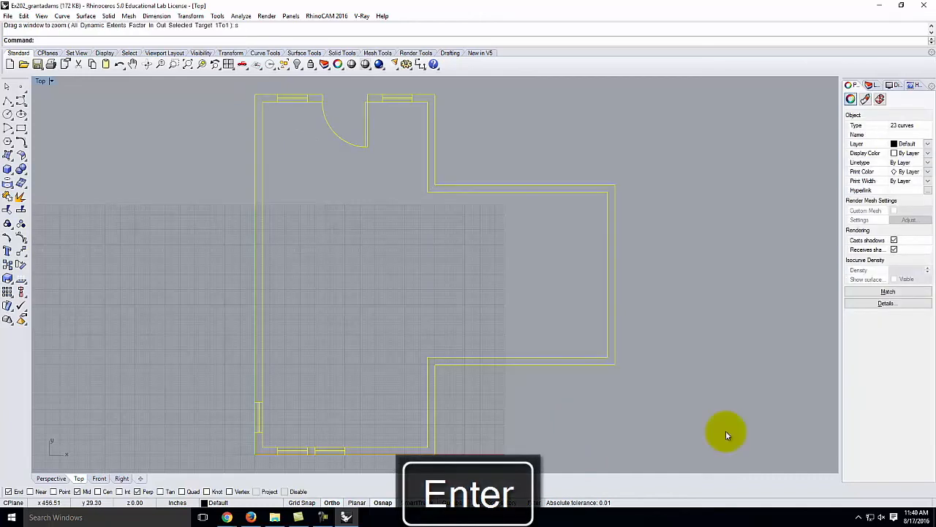
pyautogui.click(353, 189)
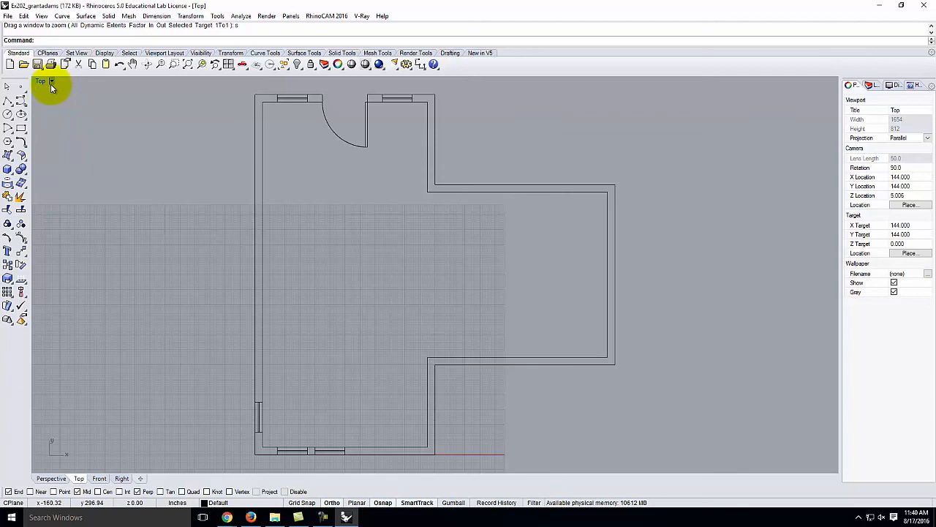
pyautogui.click(51, 83)
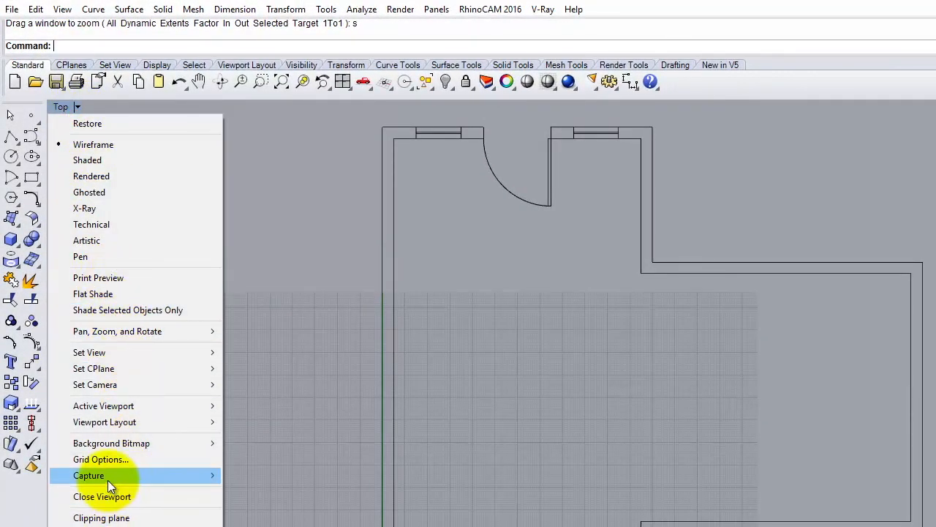
# - Start a viewport Capture To File and browse to the Ex202 folder
pyautogui.moveTo(107, 480)
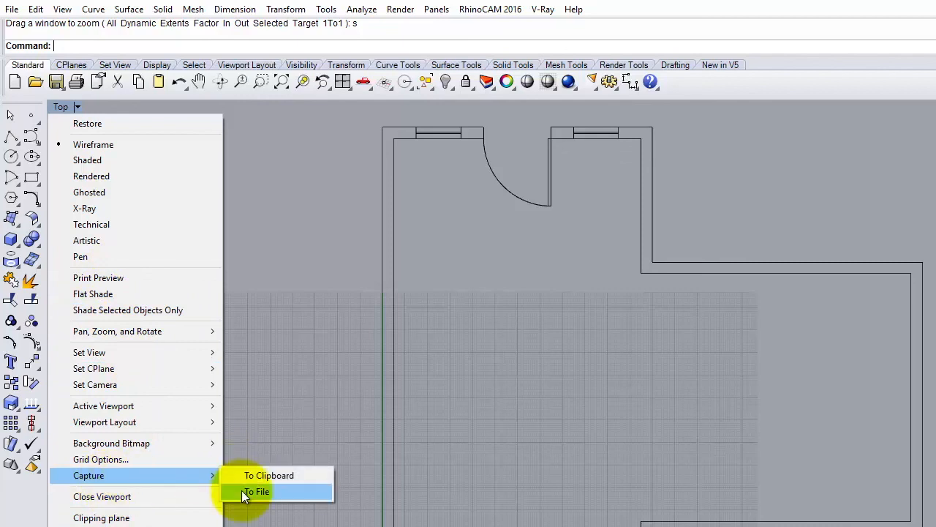
pyautogui.click(245, 493)
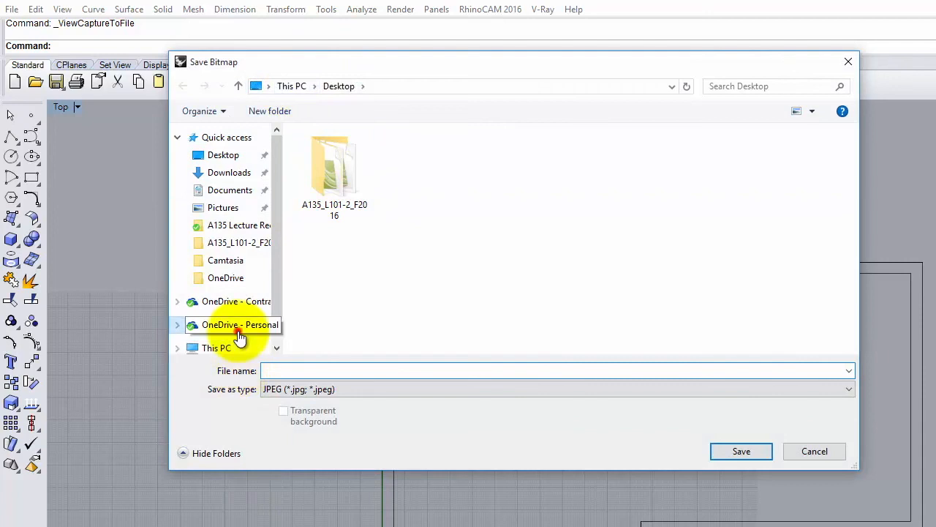
pyautogui.click(238, 331)
pyautogui.doubleClick(341, 152)
pyautogui.doubleClick(332, 165)
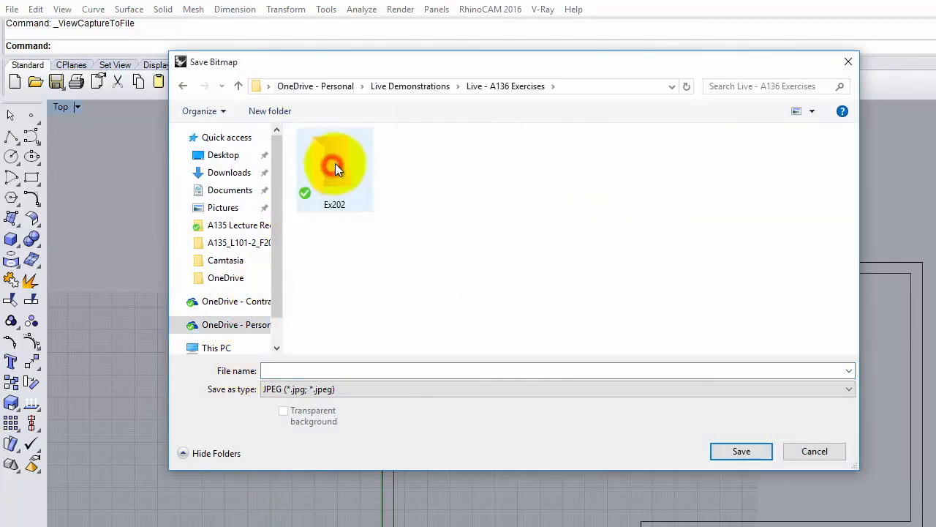
pyautogui.doubleClick(332, 172)
# - Rename the existing Ex201 file name to Ex202 and save the capture as a JPEG
pyautogui.click(353, 151)
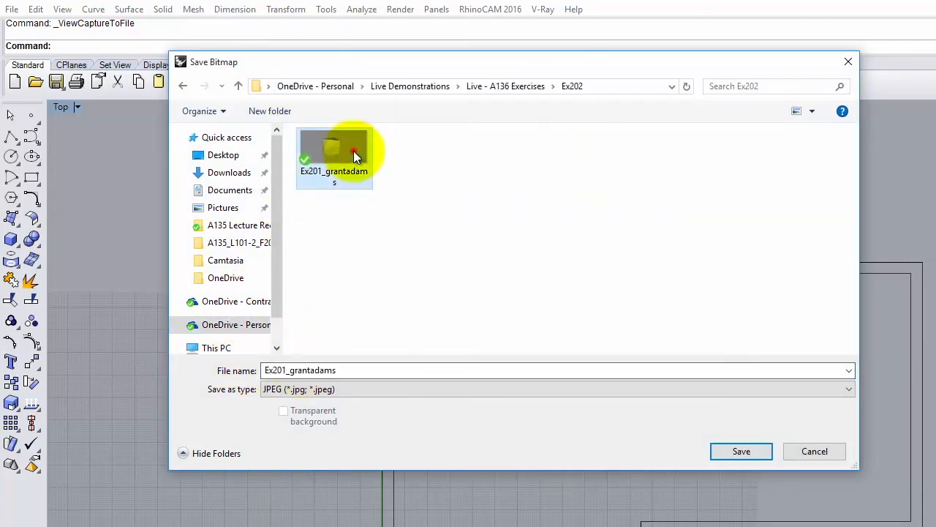
pyautogui.doubleClick(336, 370)
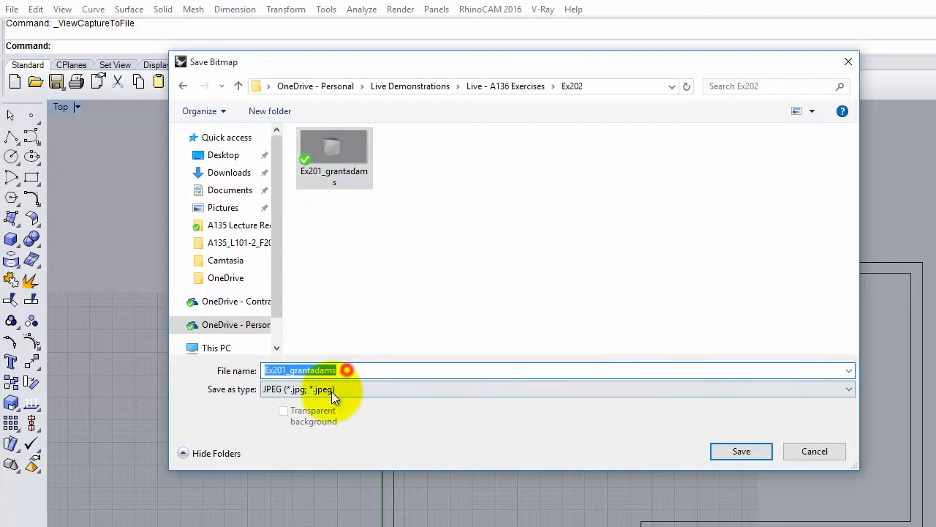
pyautogui.click(287, 371)
pyautogui.press('BackSpace')
pyautogui.write('2')
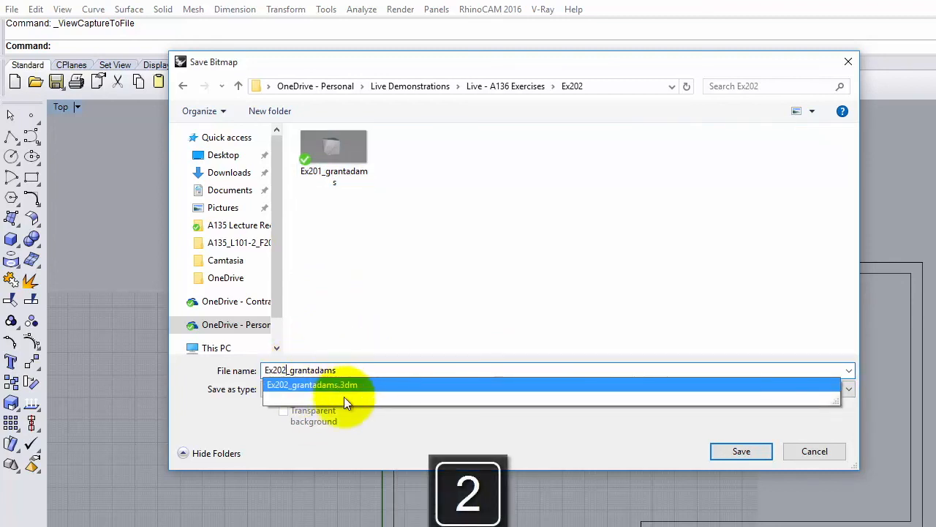
pyautogui.click(443, 281)
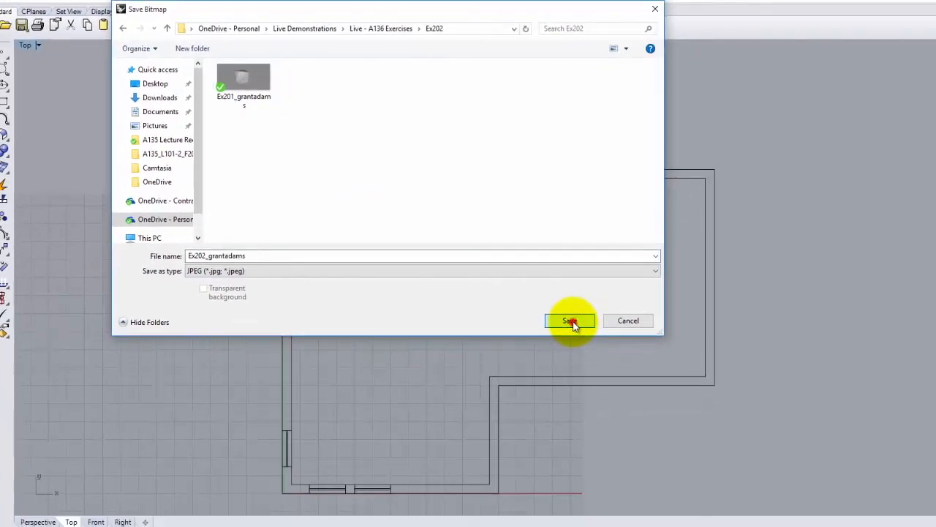
pyautogui.click(741, 450)
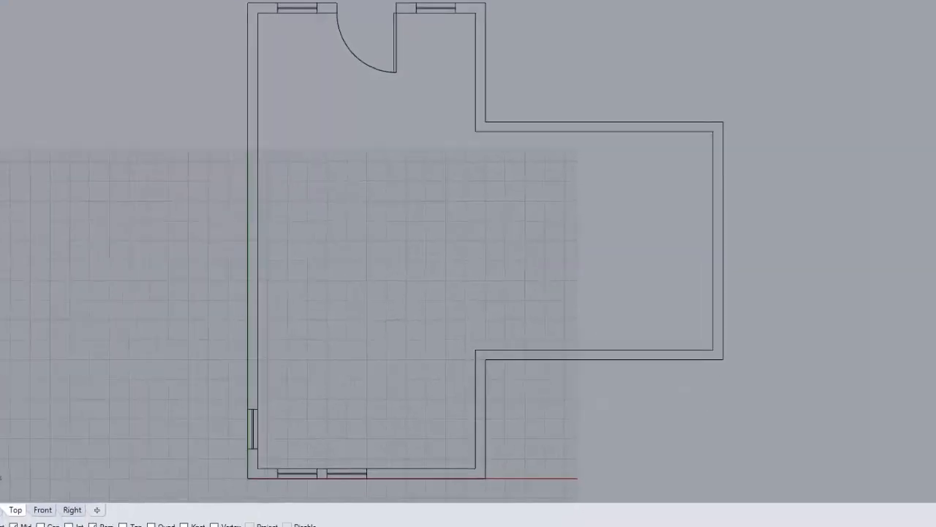
# - Open File Explorer at OneDrive's Live Demonstrations > Live - A136 Exercises > Ex202 folder
pyautogui.press('super')
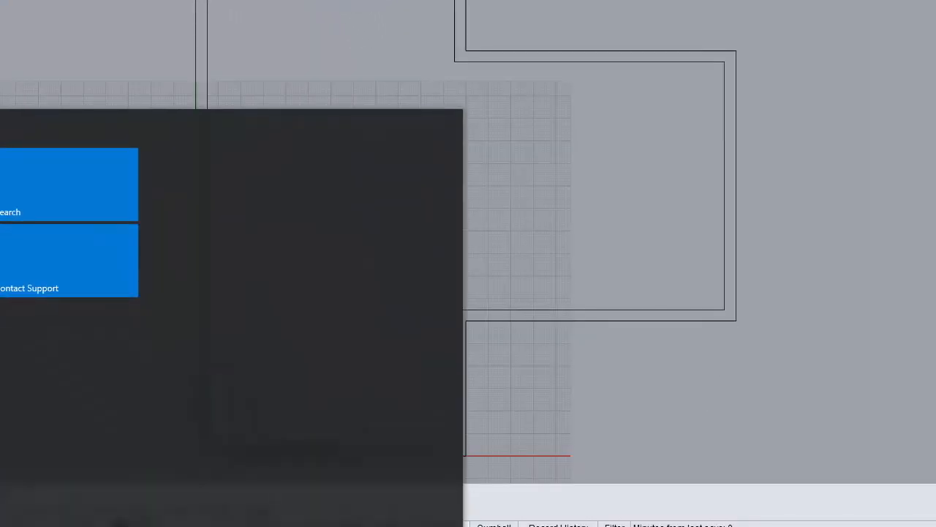
pyautogui.press('super+e')
pyautogui.click(110, 297)
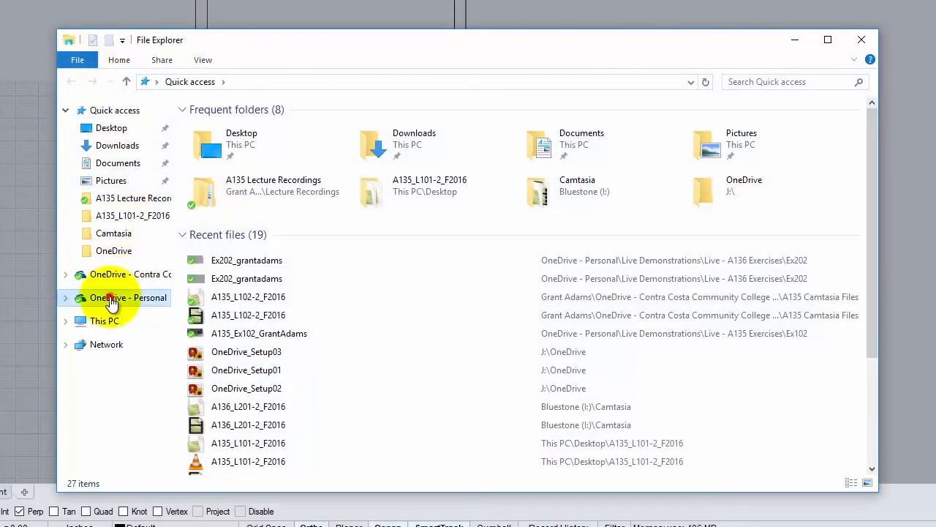
pyautogui.doubleClick(207, 126)
pyautogui.doubleClick(210, 138)
pyautogui.doubleClick(224, 141)
# - Open the new Ex202 JPEG in Paint to check the floor plan image
pyautogui.click(478, 162)
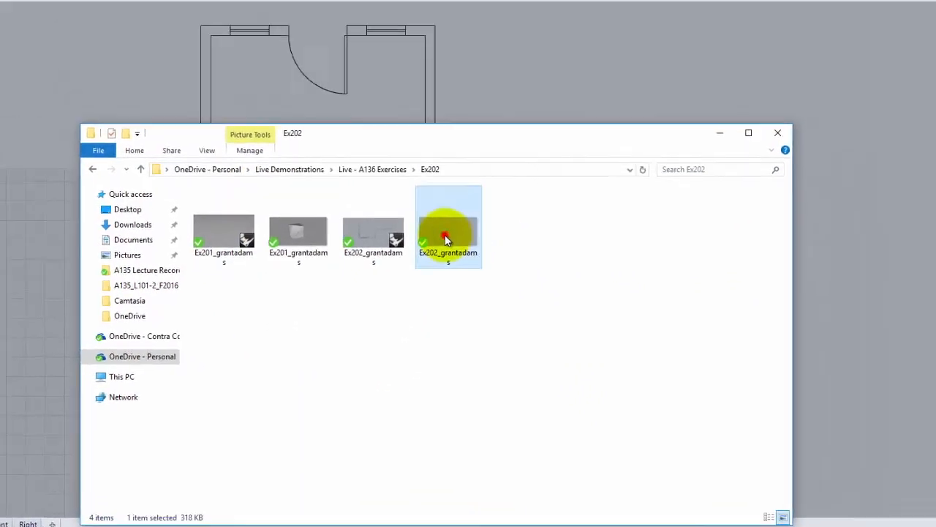
pyautogui.doubleClick(449, 233)
pyautogui.scroll(-3, 432, 184)
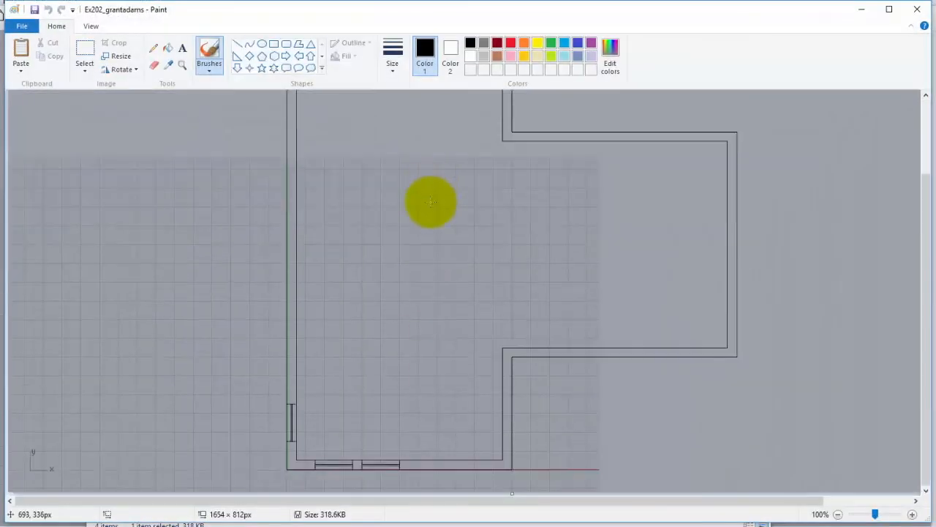
pyautogui.scroll(3, 431, 201)
pyautogui.scroll(-3, 431, 202)
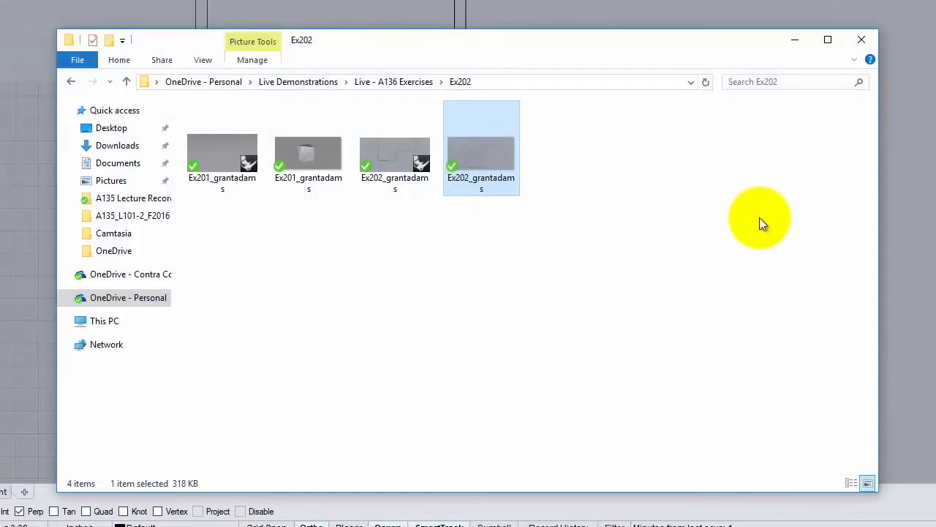
# - Confirm the Ex202 model is 172 KB and its JPEG capture is 318 KB
pyautogui.click(393, 153)
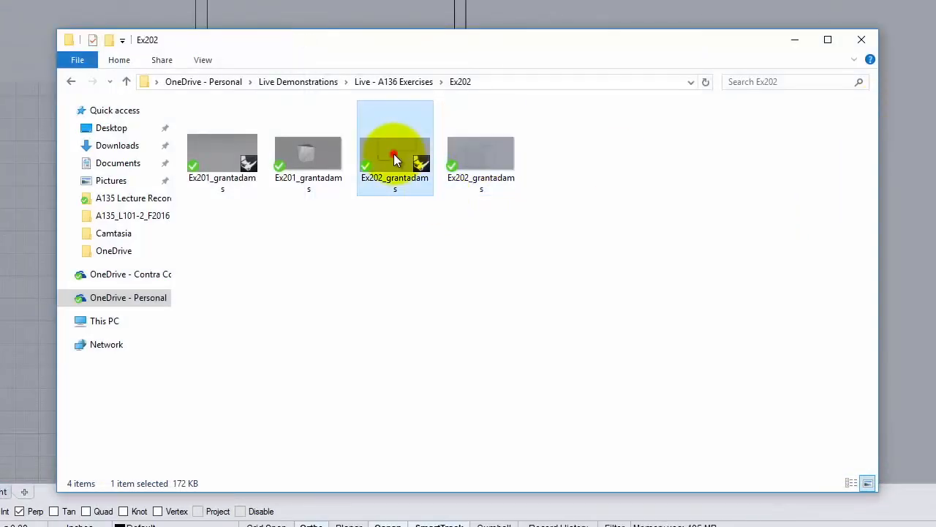
pyautogui.click(483, 162)
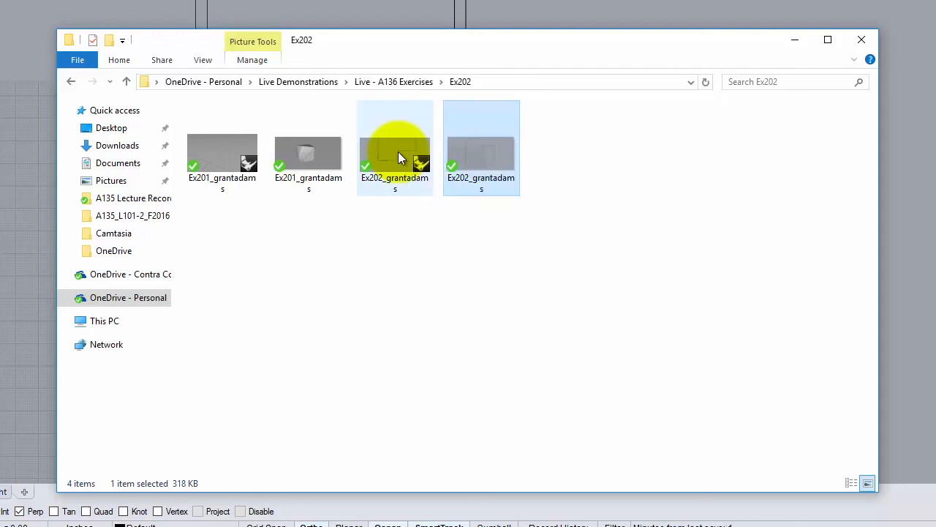
pyautogui.click(336, 512)
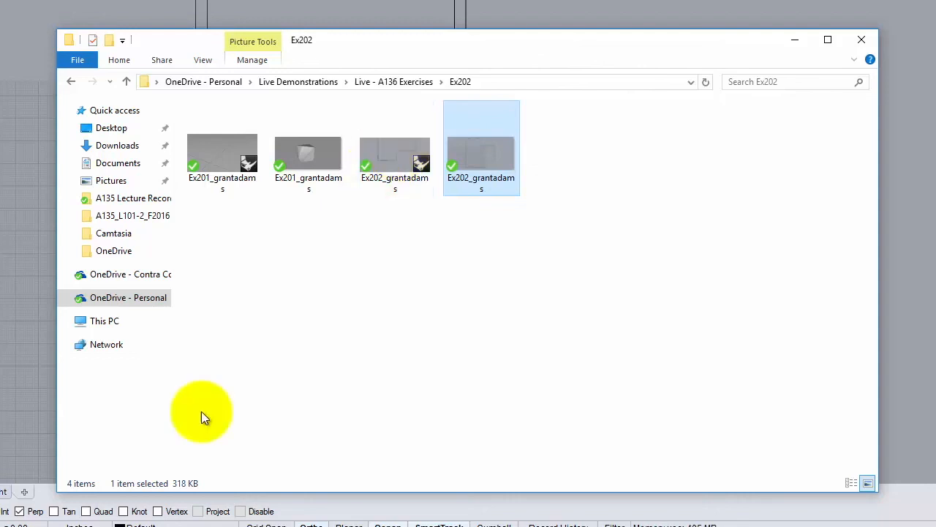